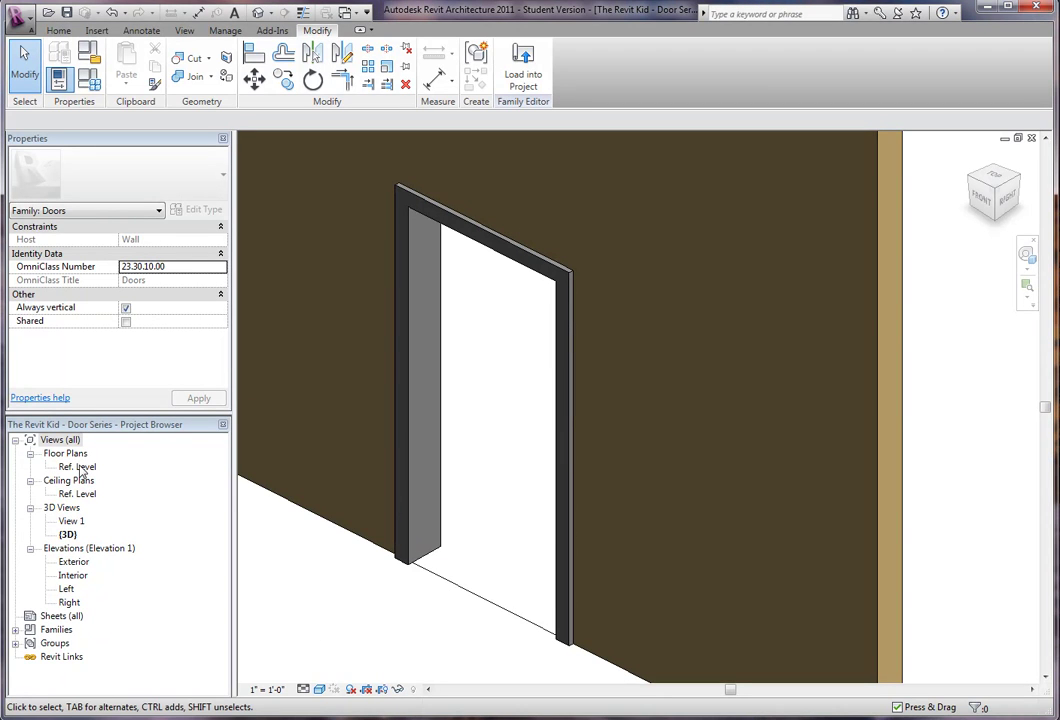
# Examine the door frame in the 3D view and its swept profile at both jambs in the Ref. Level floor plan.
pyautogui.moveTo(460, 618)
pyautogui.mouseDown(button='middle')
pyautogui.moveTo(472, 606)
pyautogui.moveTo(461, 631)
pyautogui.moveTo(448, 625)
pyautogui.mouseUp(button='middle')
pyautogui.scroll(1, 472, 606)
pyautogui.scroll(-1, 472, 606)
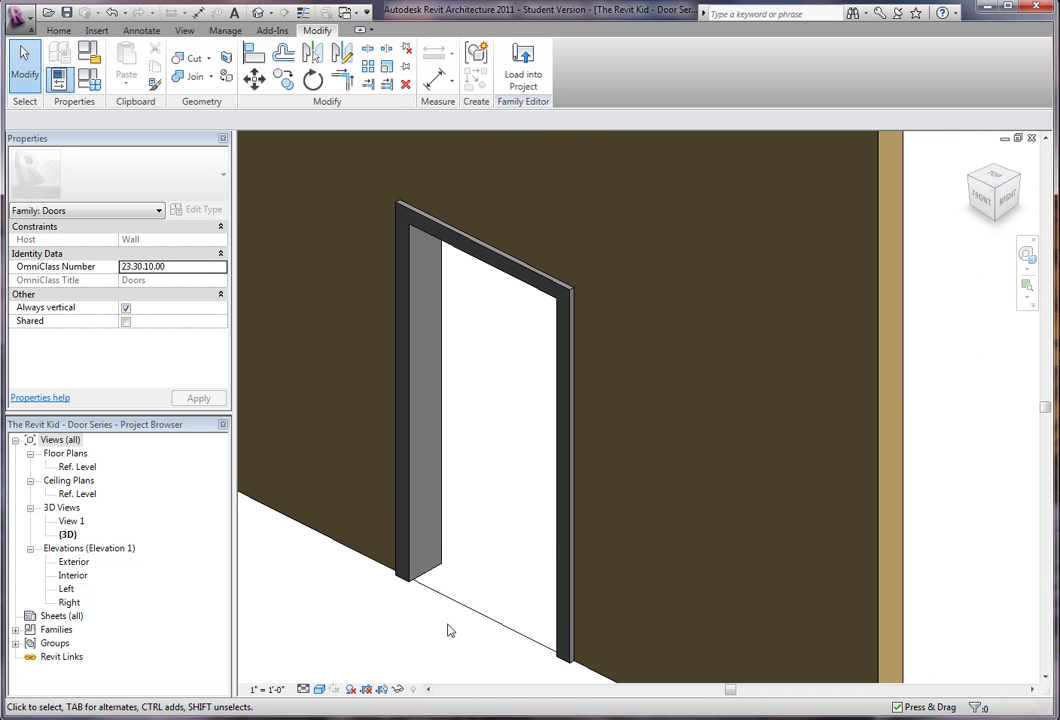
pyautogui.doubleClick(78, 467)
pyautogui.scroll(2, 553, 495)
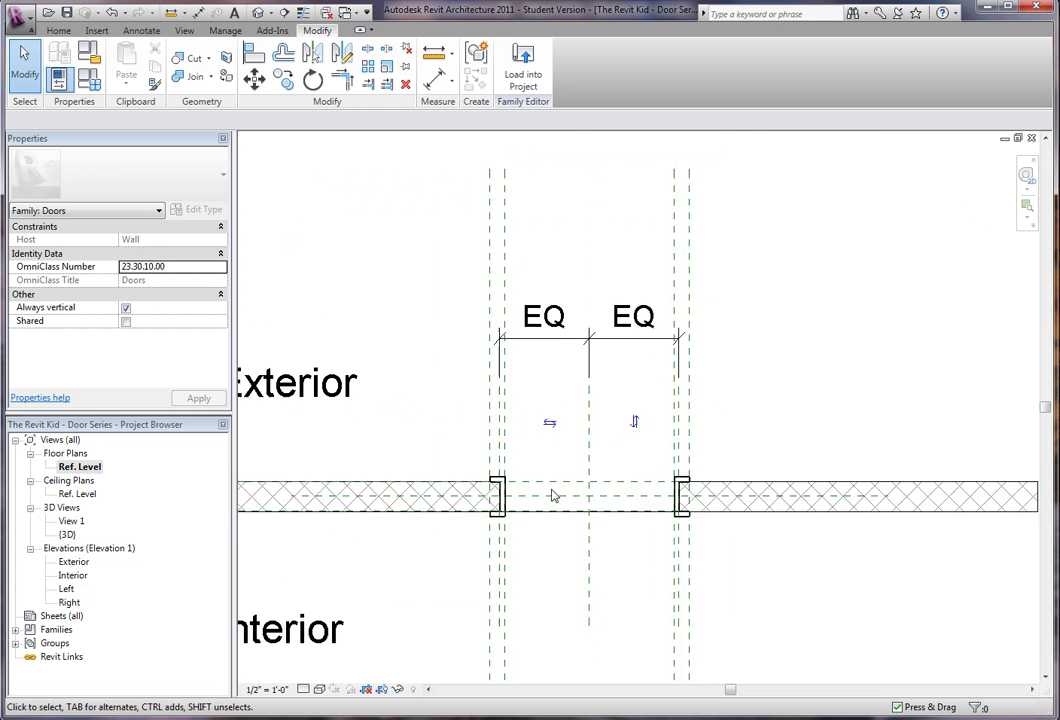
pyautogui.scroll(3, 553, 495)
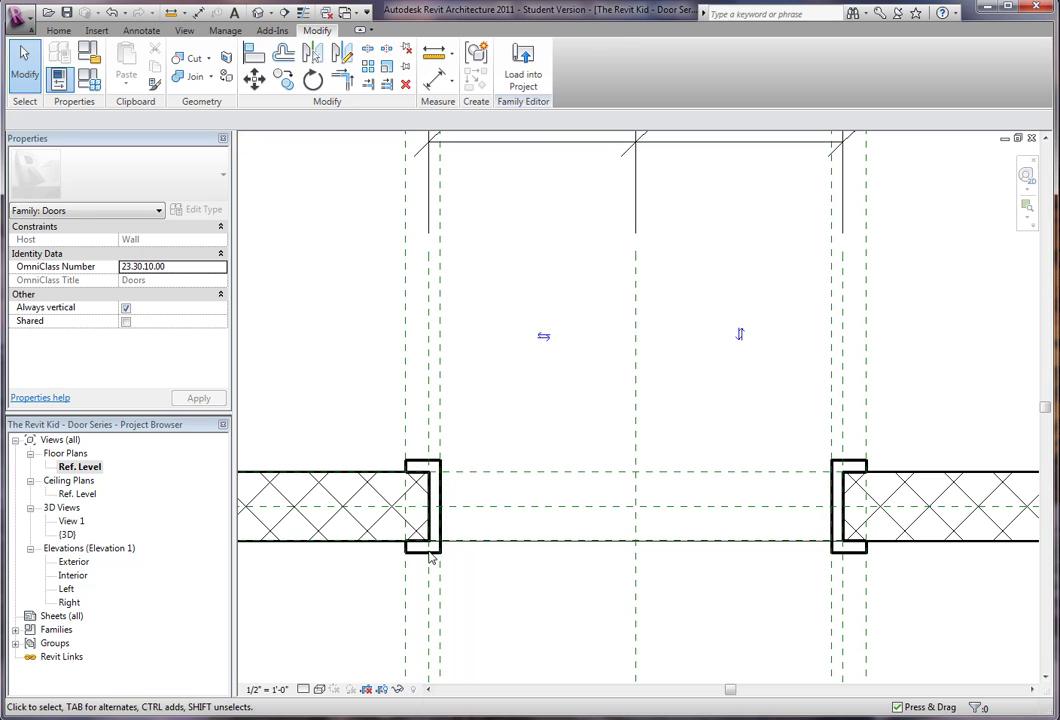
pyautogui.click(430, 555)
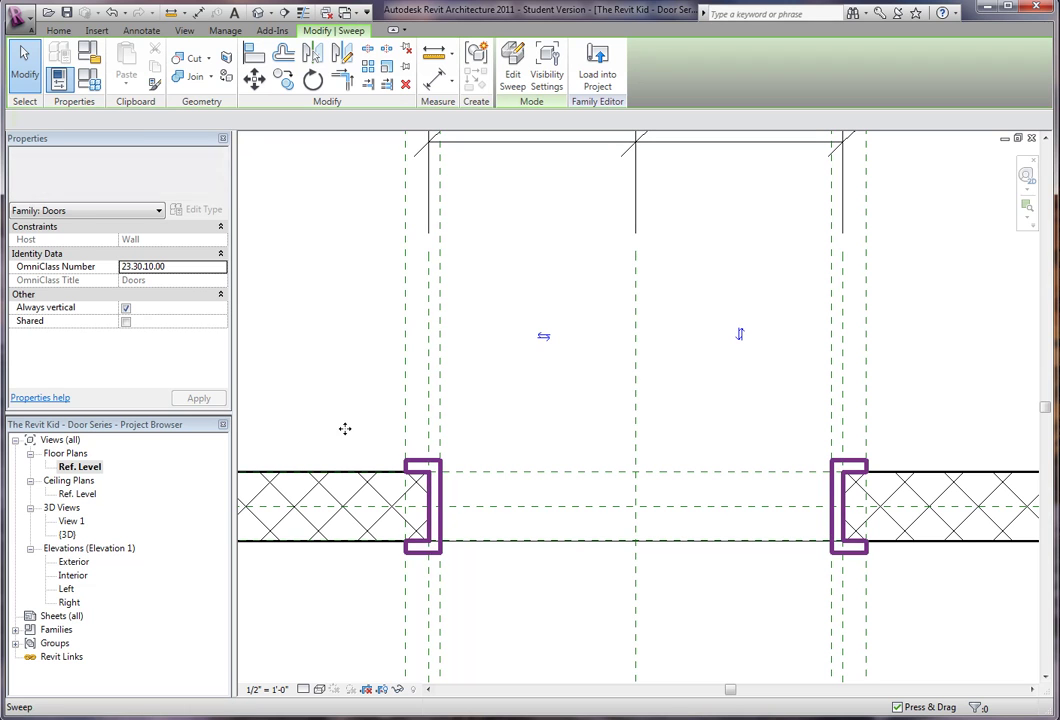
pyautogui.click(296, 286)
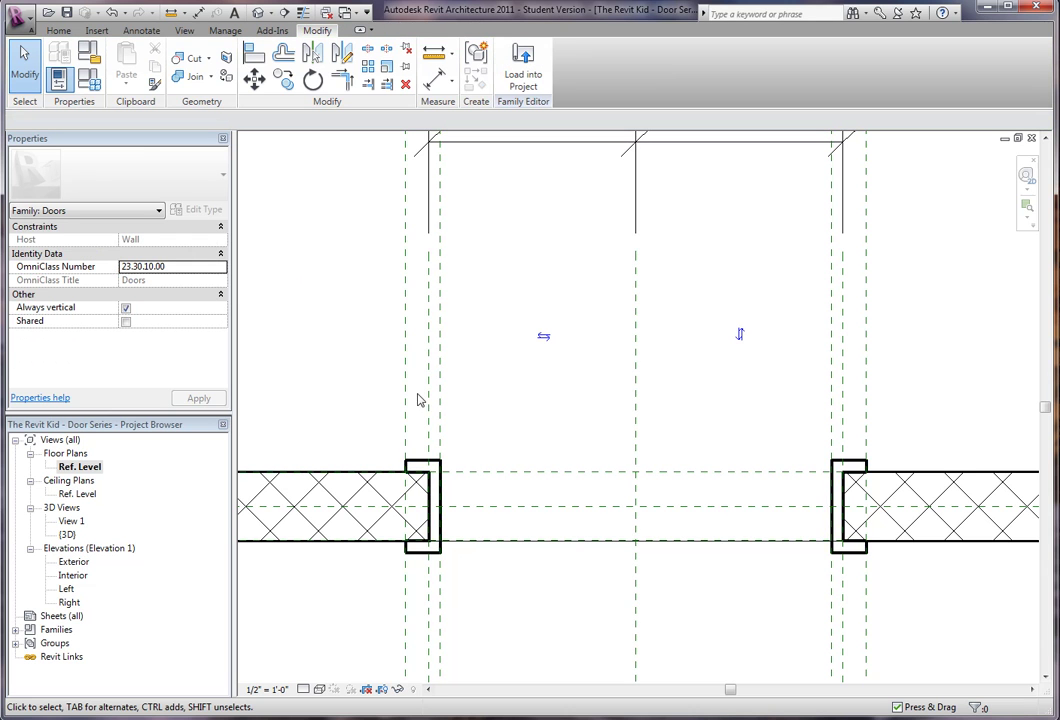
pyautogui.scroll(-2, 343, 419)
pyautogui.moveTo(360, 440); pyautogui.dragTo(336, 464, button='middle')
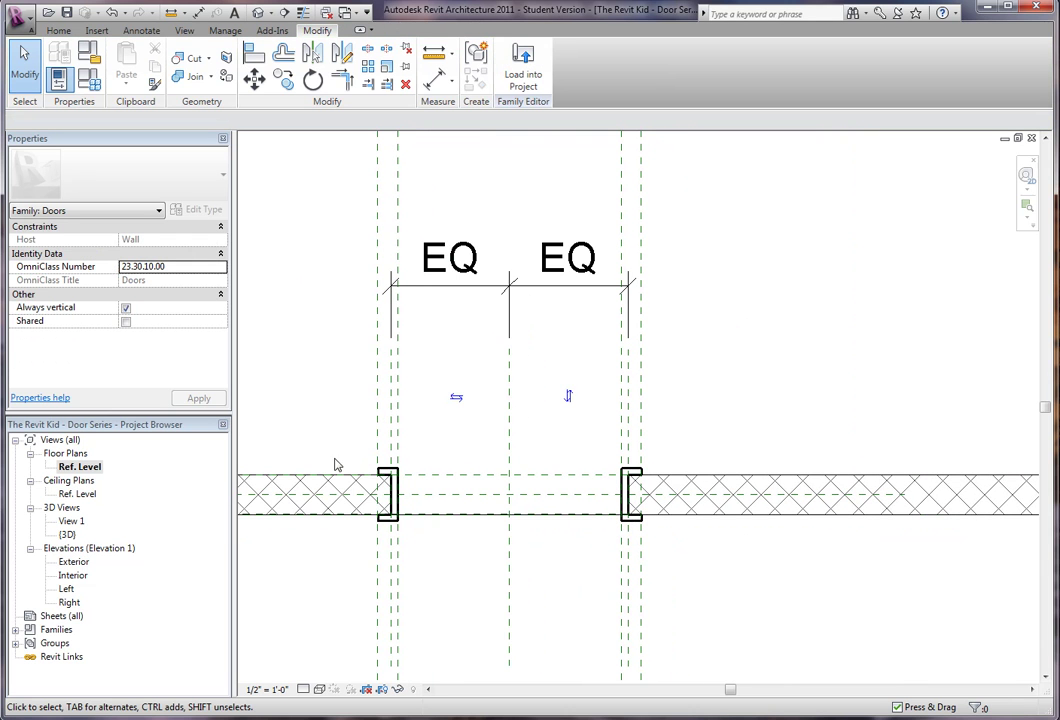
# Open the Exterior elevation at the head of the door frame.
pyautogui.doubleClick(73, 563)
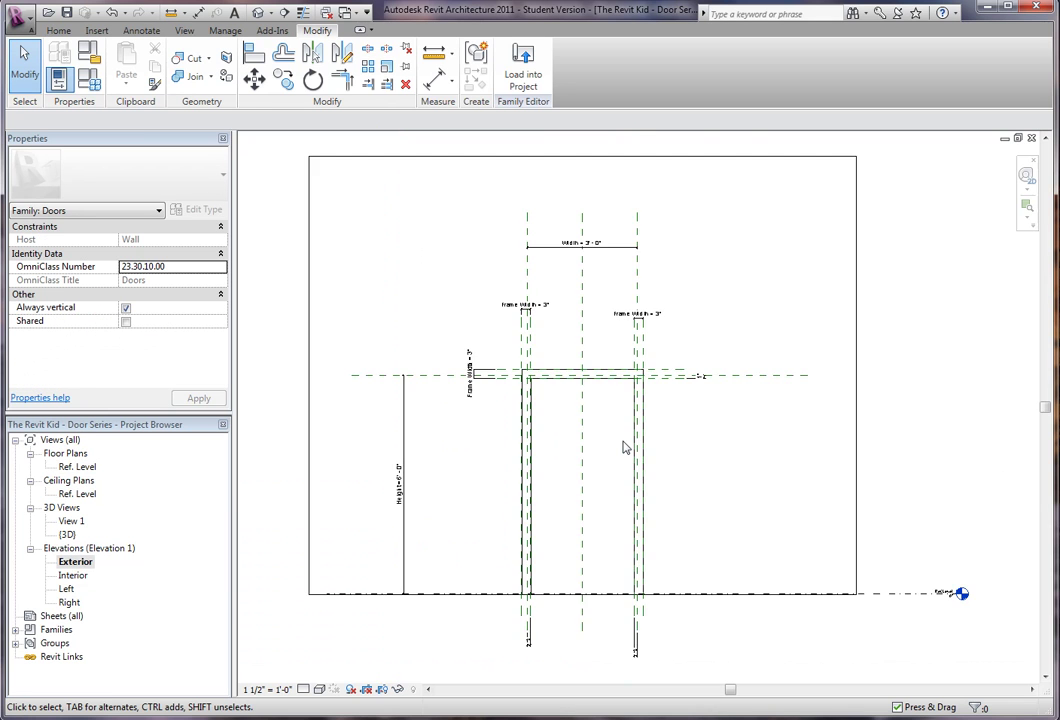
pyautogui.scroll(3, 625, 445)
pyautogui.scroll(-1, 608, 319)
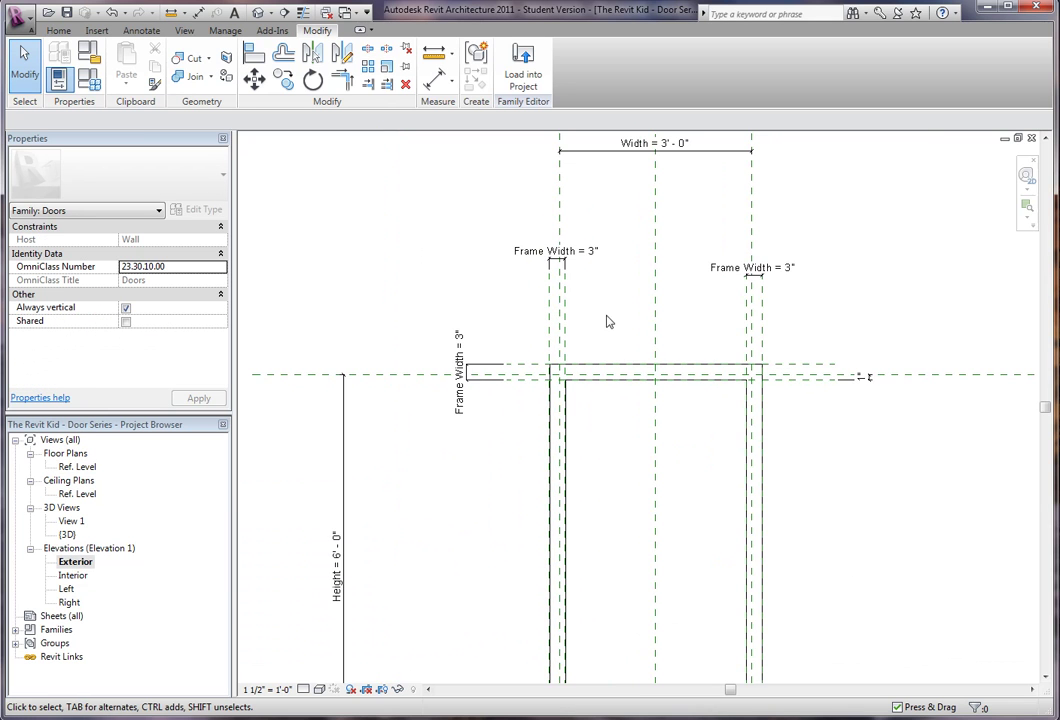
pyautogui.scroll(4, 530, 388)
pyautogui.click(529, 386)
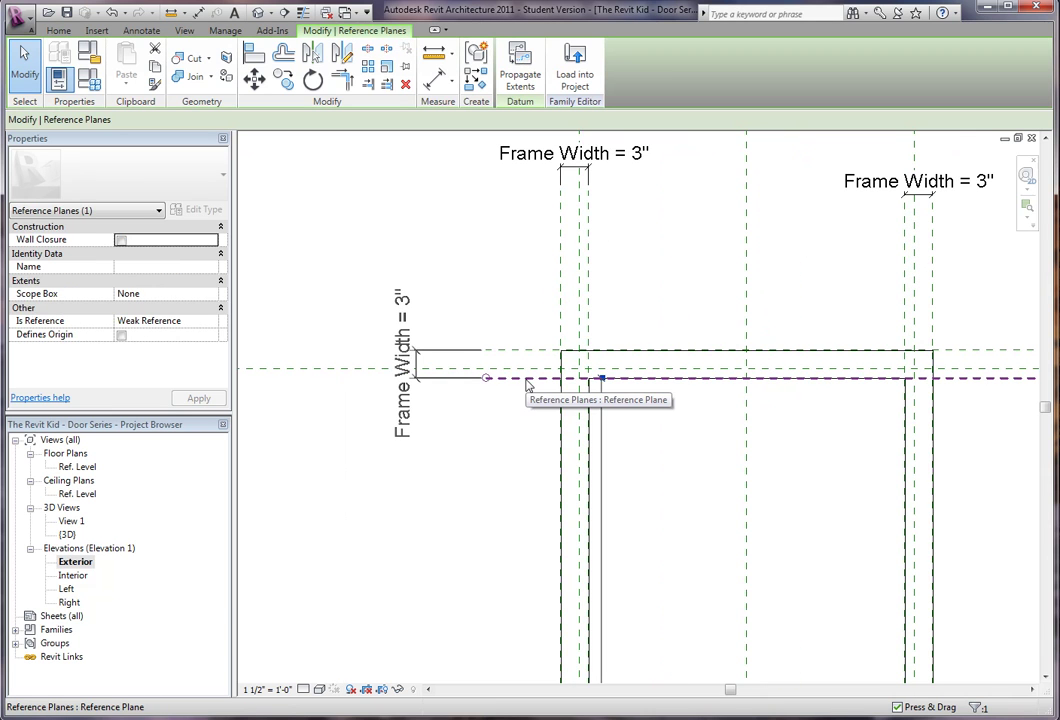
pyautogui.click(518, 330)
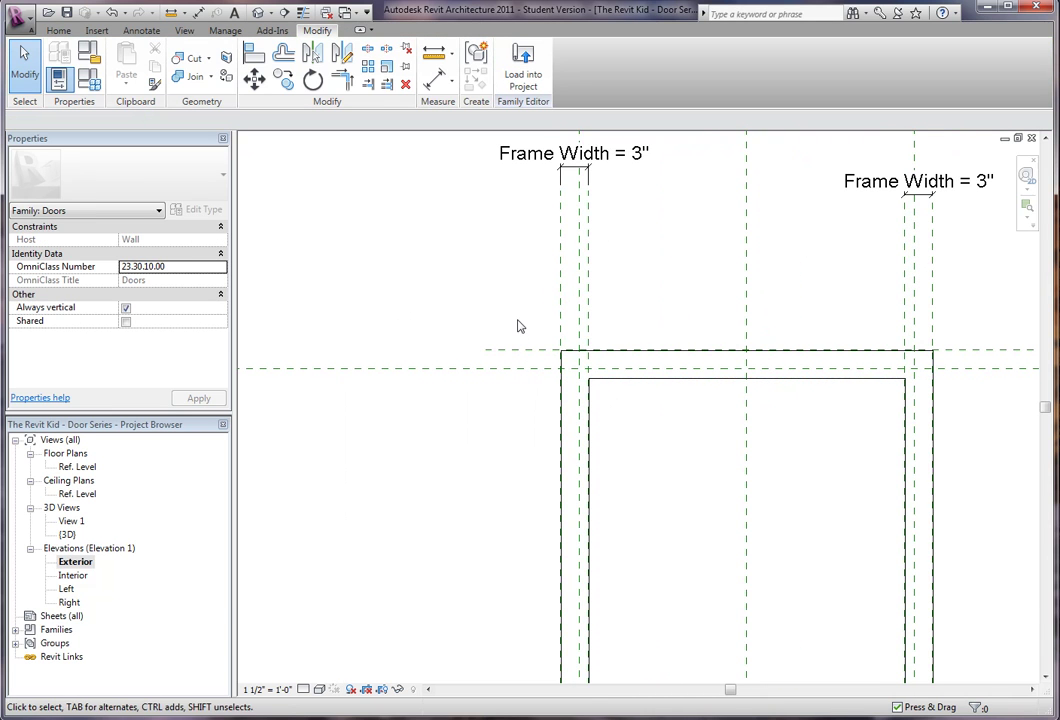
pyautogui.hotkey('ctrl', 'z')
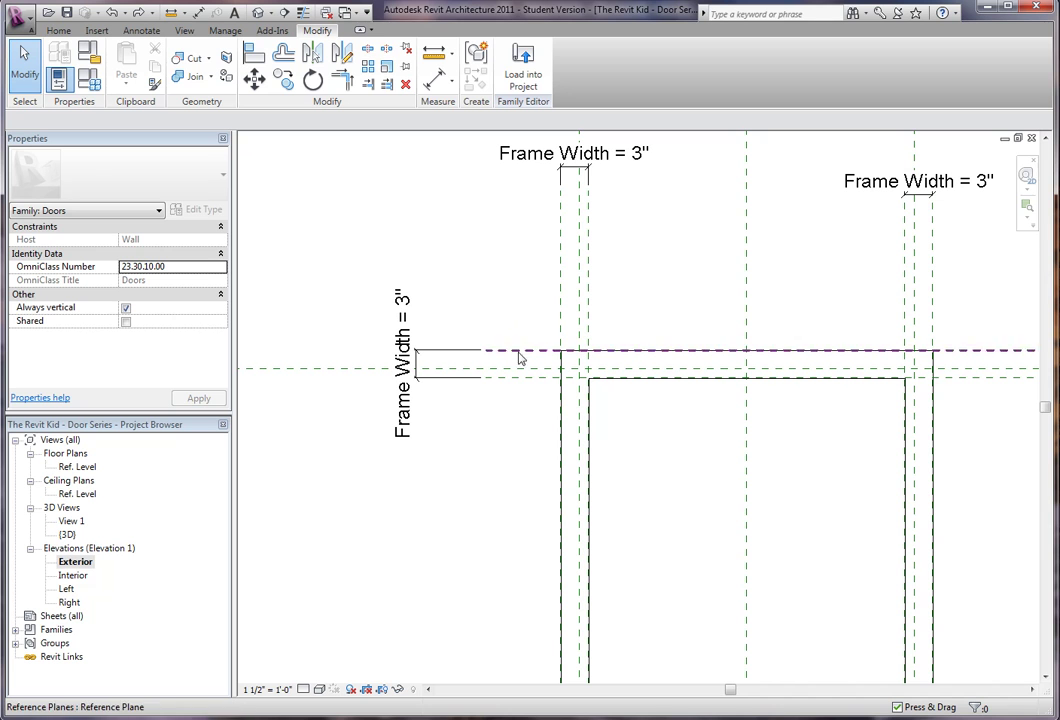
# Delete the reference plane along the outer top edge of the frame head.
pyautogui.click(515, 351)
pyautogui.press('Delete')
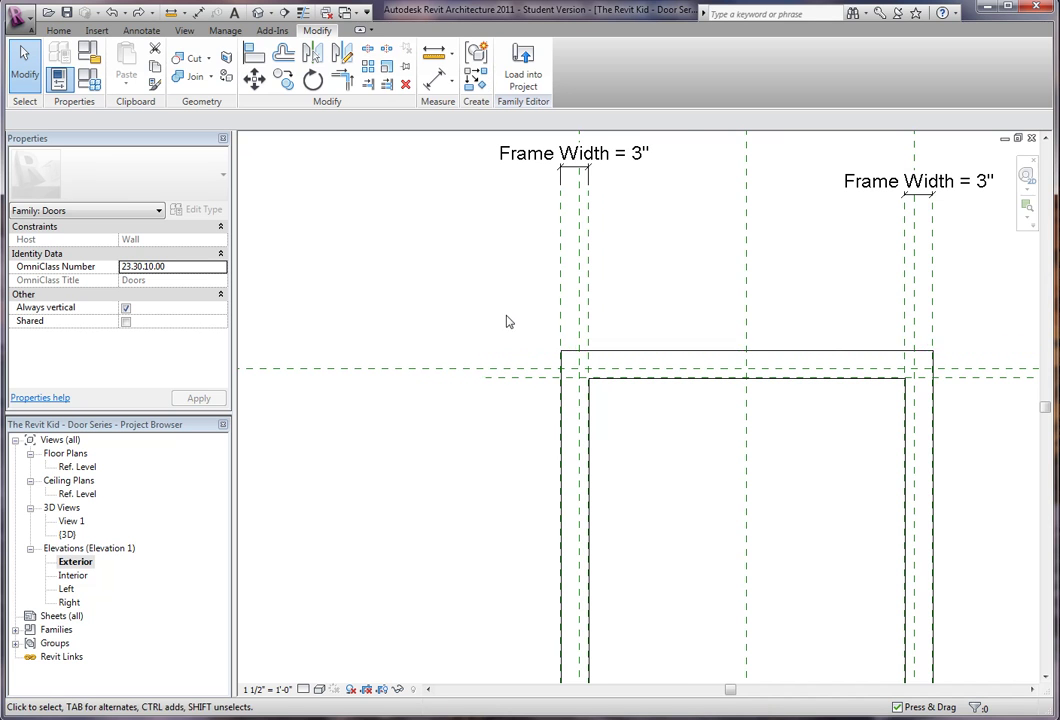
pyautogui.scroll(-2, 506, 318)
pyautogui.moveTo(529, 326); pyautogui.dragTo(402, 334, button='middle')
pyautogui.scroll(-1, 766, 393)
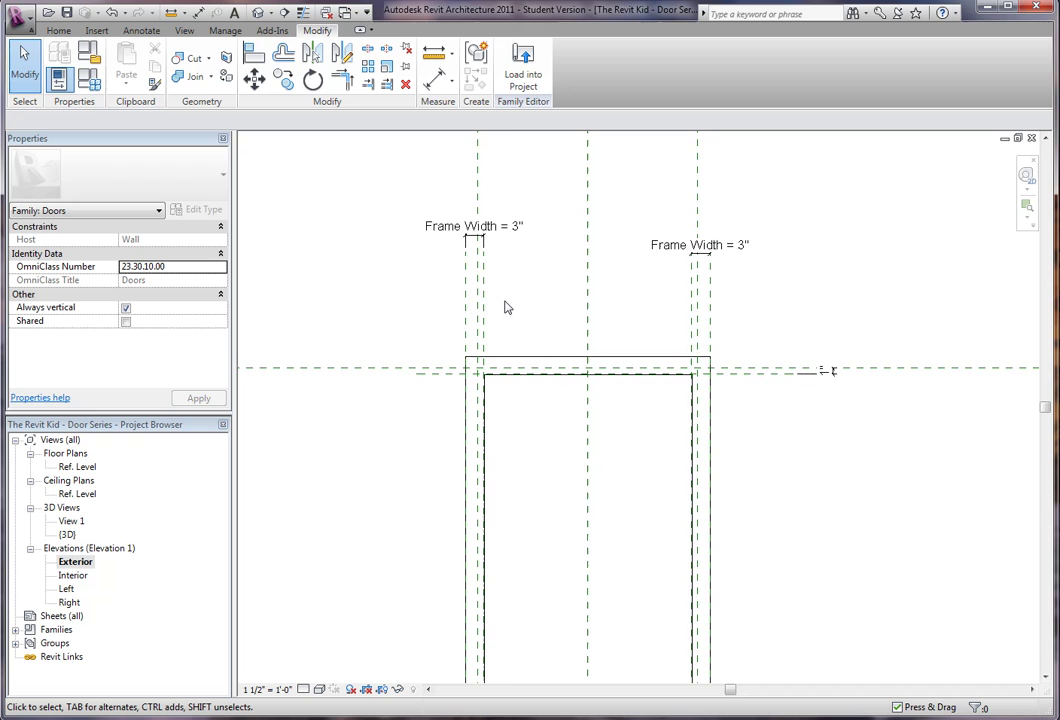
# Copy the reference plane at the frame head's inner edge 1" downward into the opening.
pyautogui.scroll(2, 740, 334)
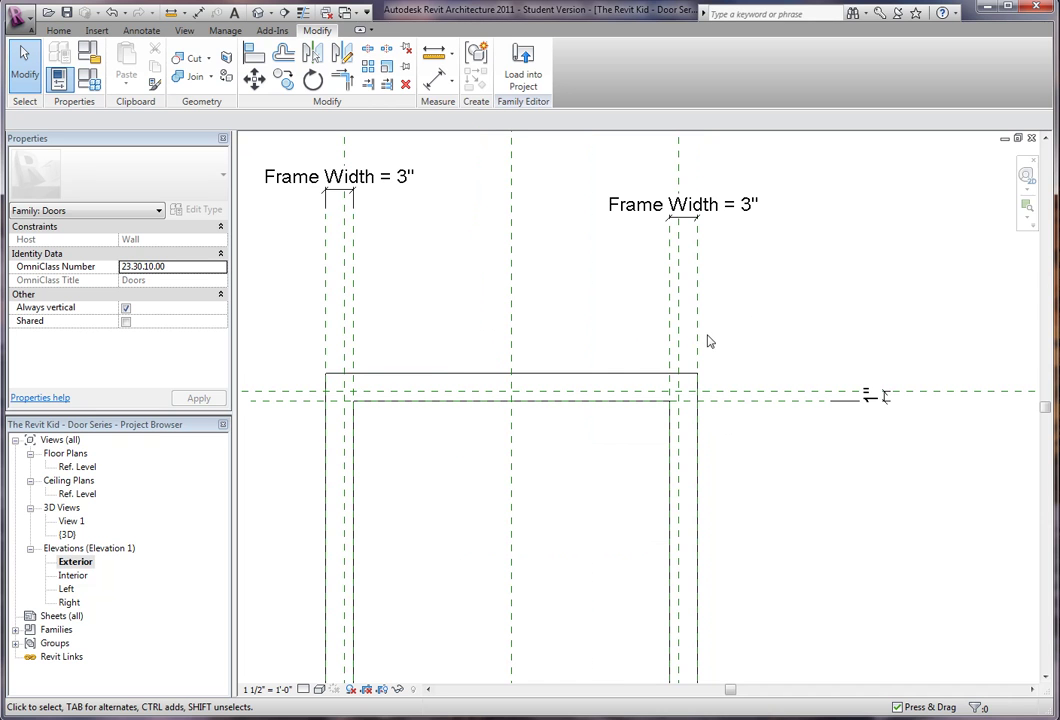
pyautogui.scroll(-1, 720, 352)
pyautogui.scroll(3, 857, 386)
pyautogui.click(858, 388)
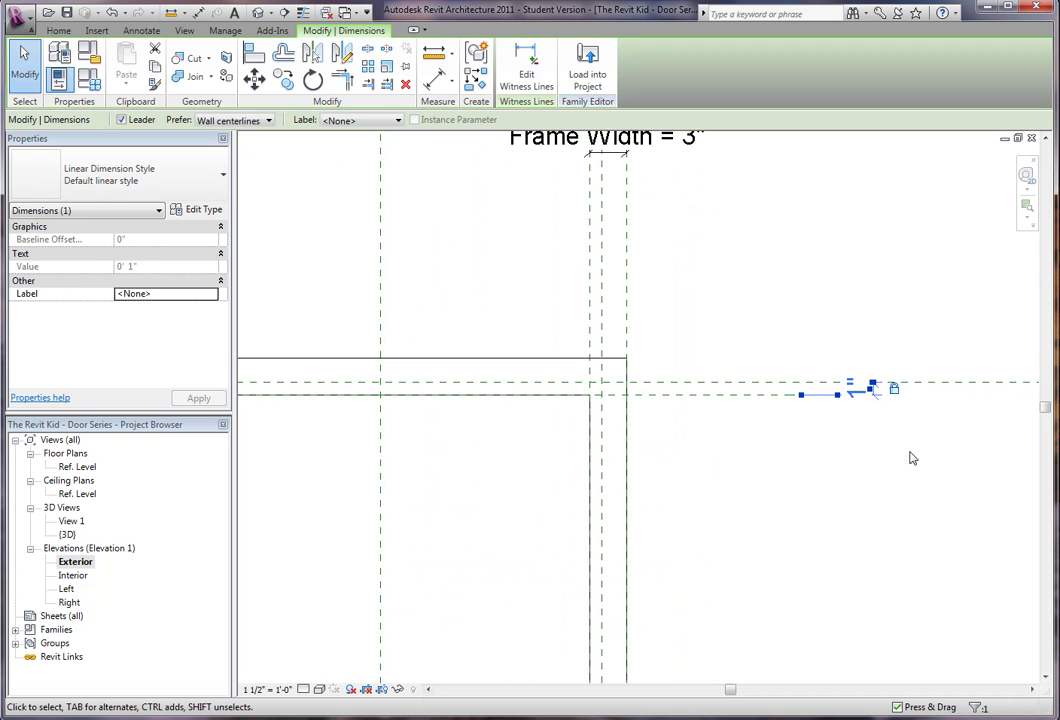
pyautogui.press('Escape')
pyautogui.click(674, 402)
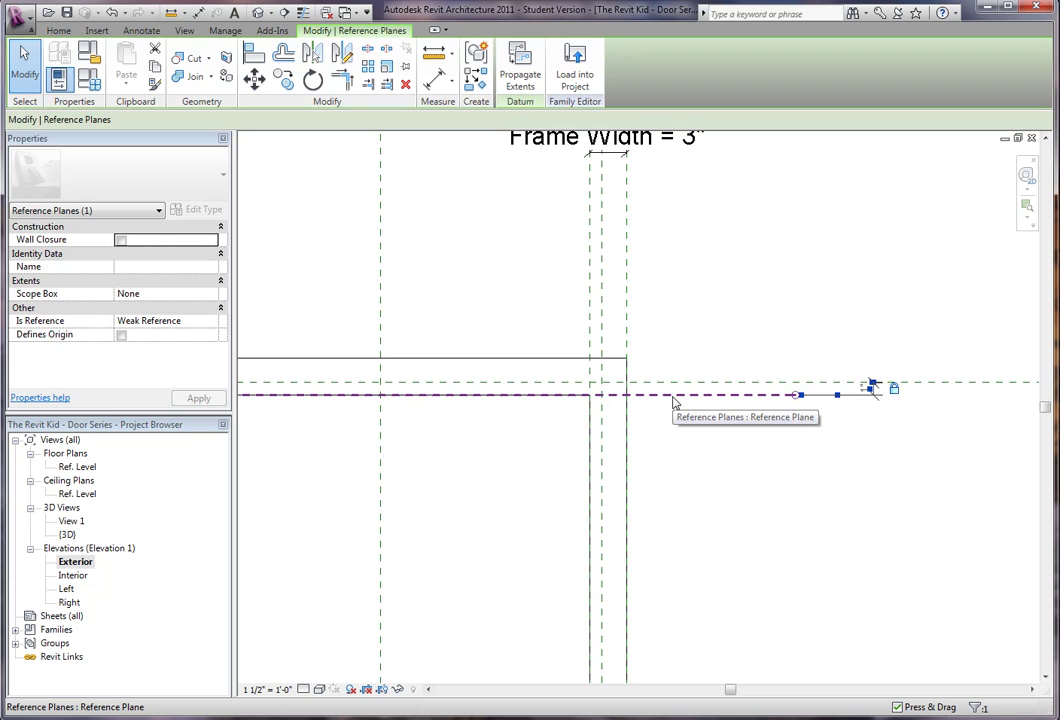
pyautogui.press('c')
pyautogui.press('o')
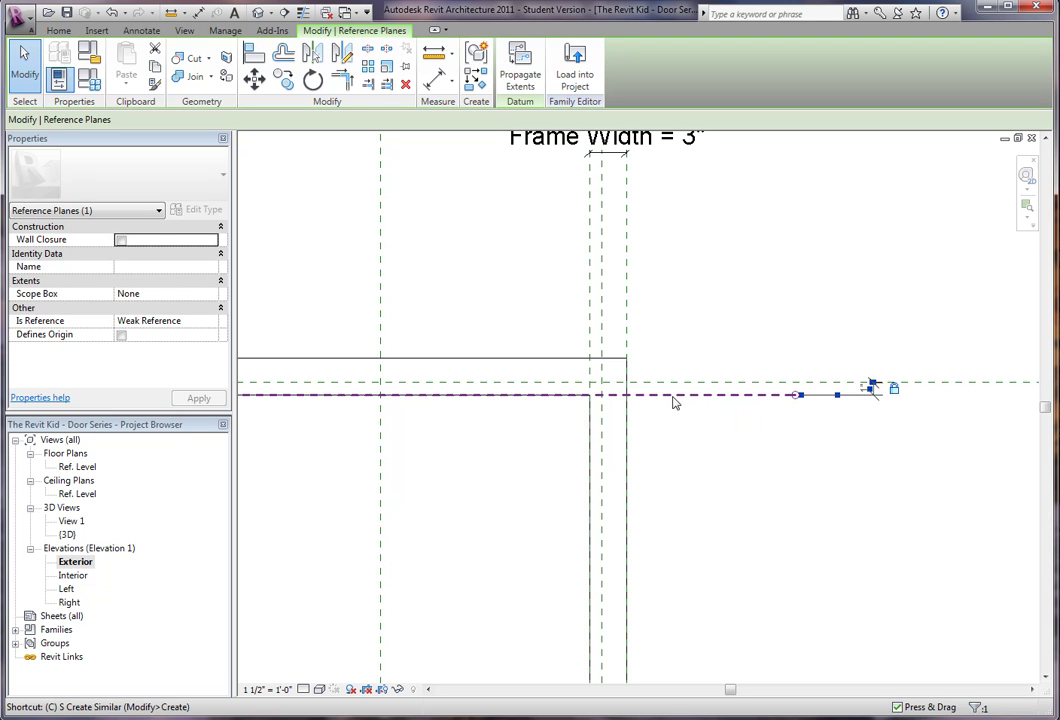
pyautogui.click(674, 402)
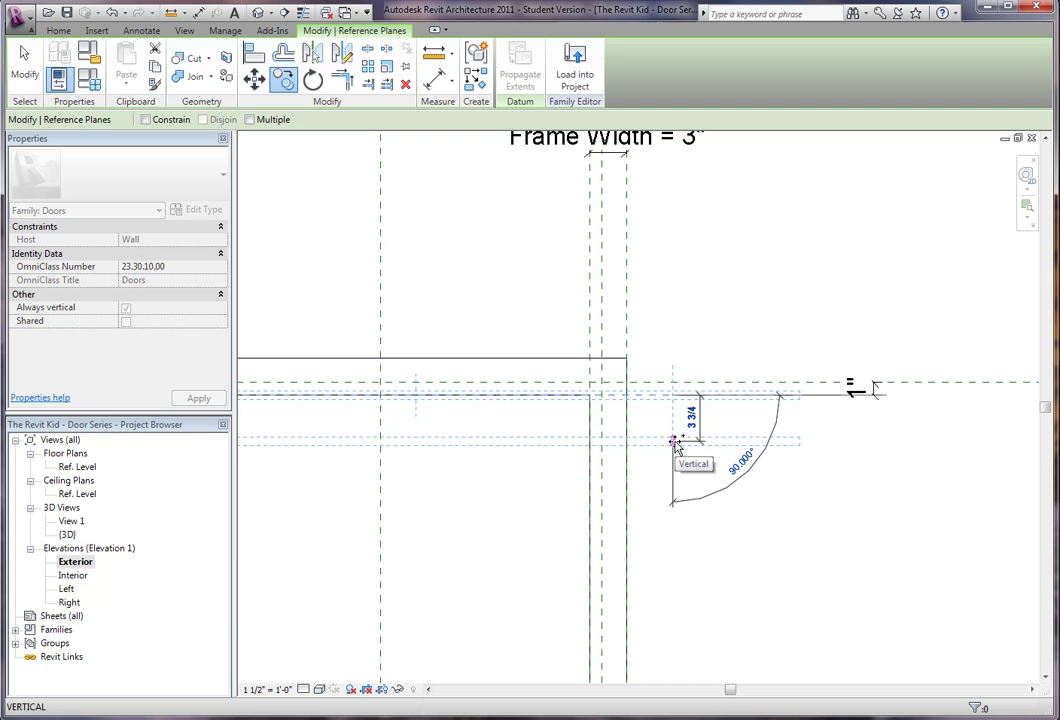
pyautogui.write('1')
pyautogui.press('Return')
pyautogui.press('Escape')
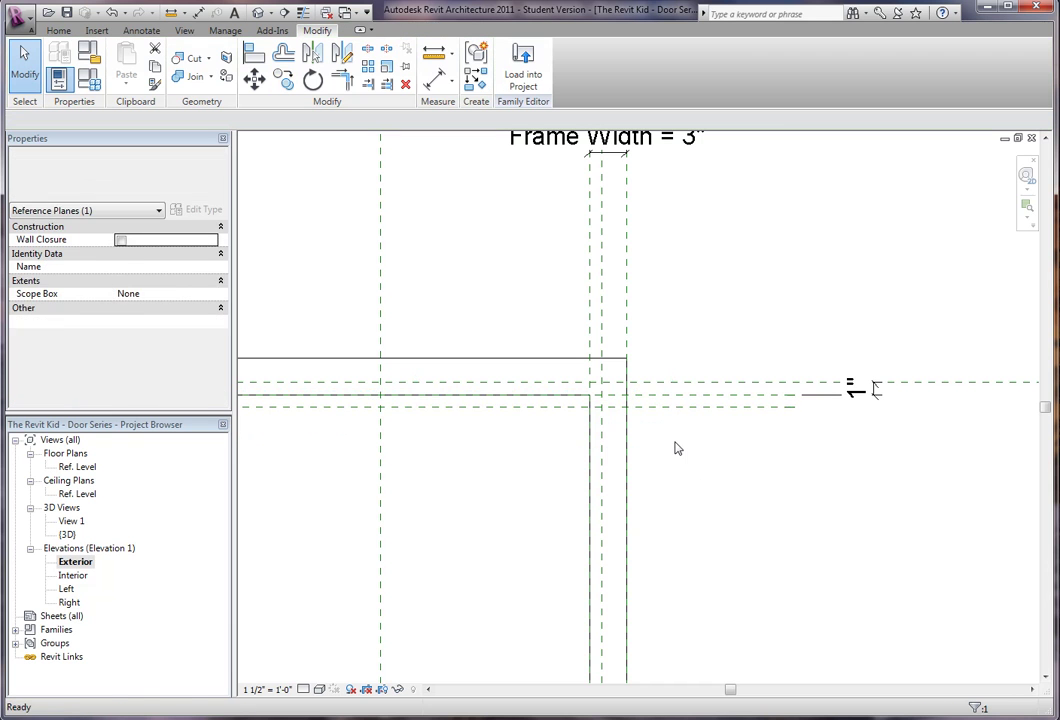
# Copy the reference plane at the right jamb's inner edge 1" toward the middle of the opening.
pyautogui.scroll(-1, 692, 604)
pyautogui.moveTo(692, 604); pyautogui.dragTo(742, 387, button='middle')
pyautogui.scroll(-2, 771, 492)
pyautogui.moveTo(771, 492); pyautogui.dragTo(771, 267, button='middle')
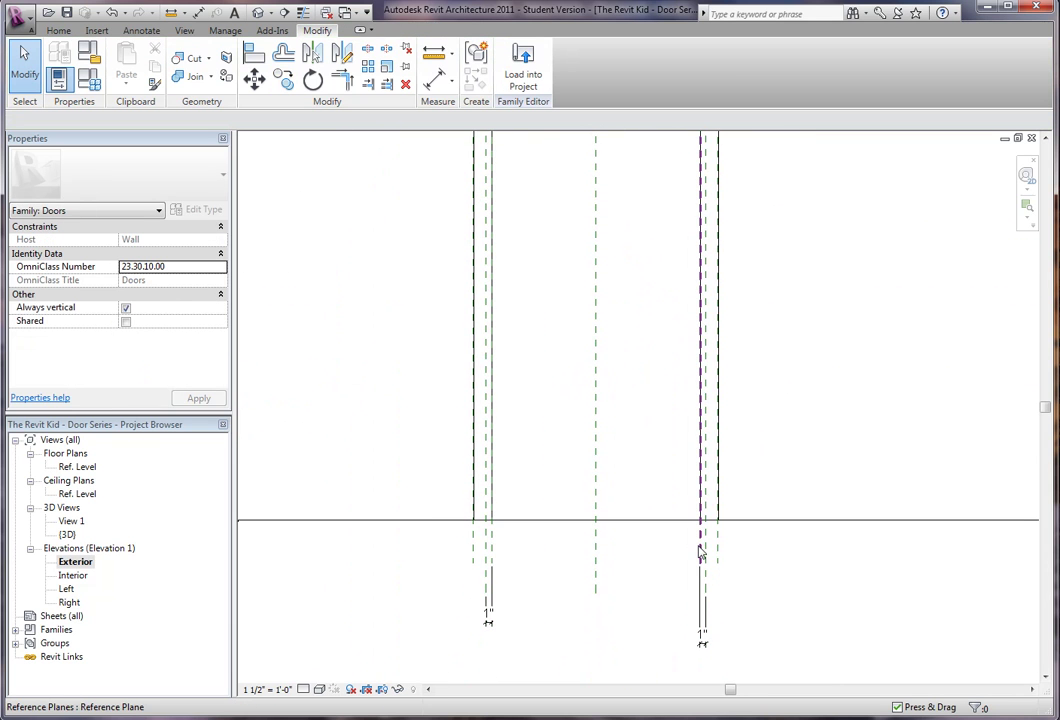
pyautogui.click(700, 550)
pyautogui.scroll(1, 754, 535)
pyautogui.scroll(1, 760, 547)
pyautogui.press('c')
pyautogui.press('o')
pyautogui.click(837, 560)
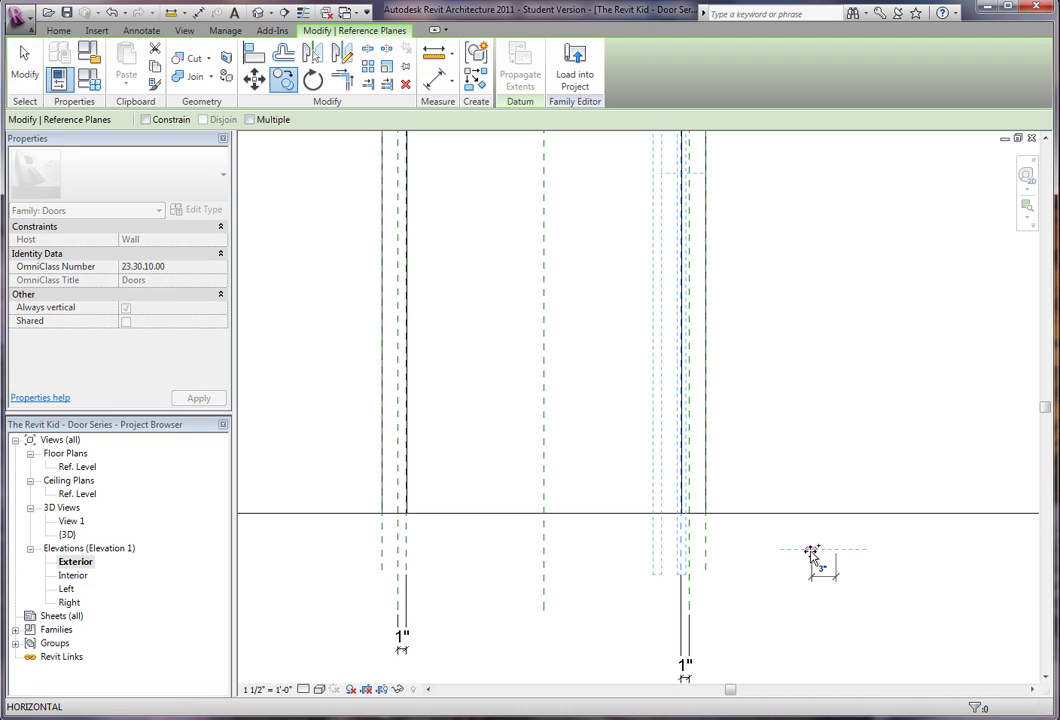
pyautogui.write('1')
pyautogui.press('Return')
pyautogui.press('Escape')
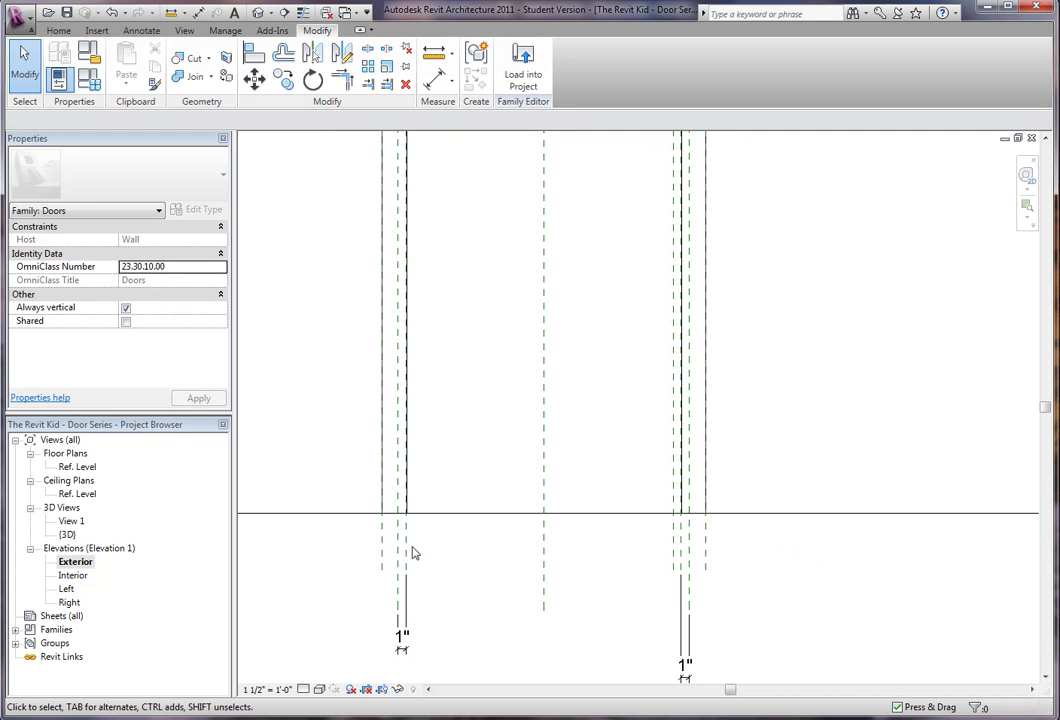
# Copy the reference plane at the left jamb's inner edge 1" toward the middle of the opening.
pyautogui.click(407, 553)
pyautogui.press('c')
pyautogui.press('o')
pyautogui.click(426, 556)
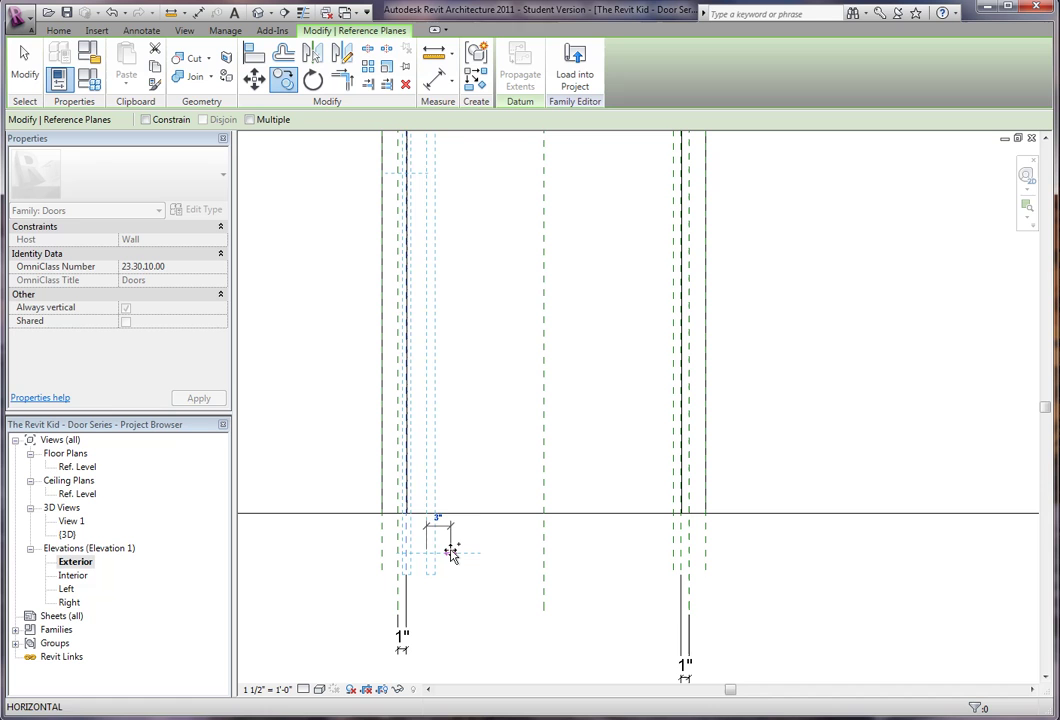
pyautogui.write('1')
pyautogui.press('Return')
pyautogui.press('Escape')
# Save the project from the save reminder.
pyautogui.scroll(-3, 470, 410)
pyautogui.moveTo(470, 410); pyautogui.dragTo(453, 510, button='middle')
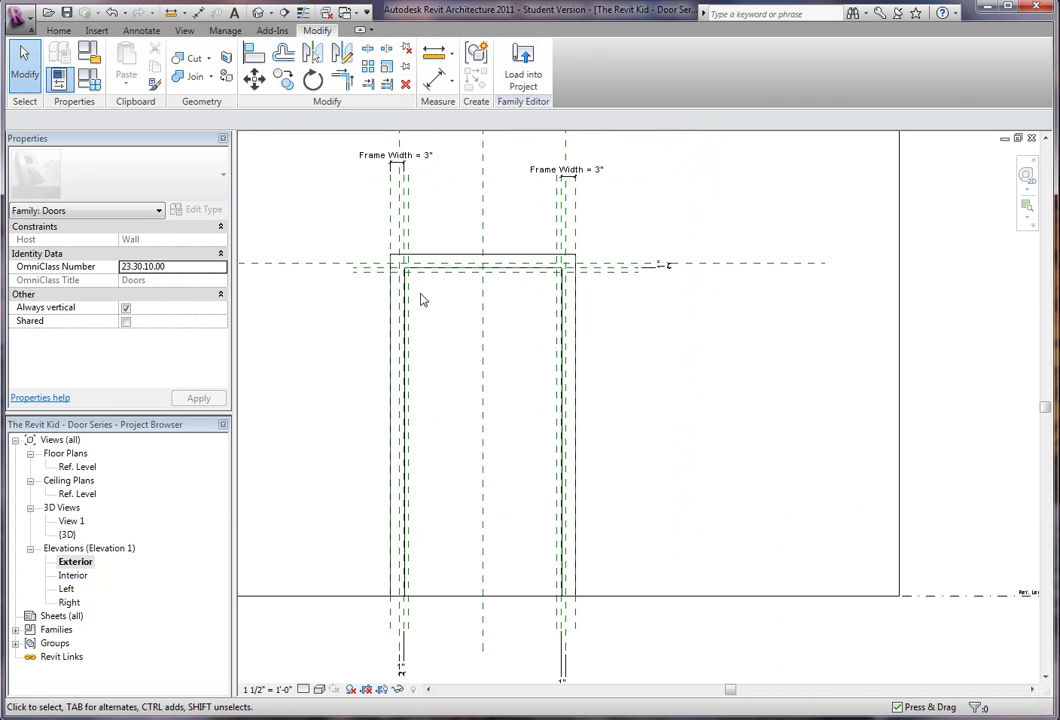
pyautogui.scroll(3, 424, 330)
pyautogui.moveTo(426, 356); pyautogui.dragTo(443, 469, button='middle')
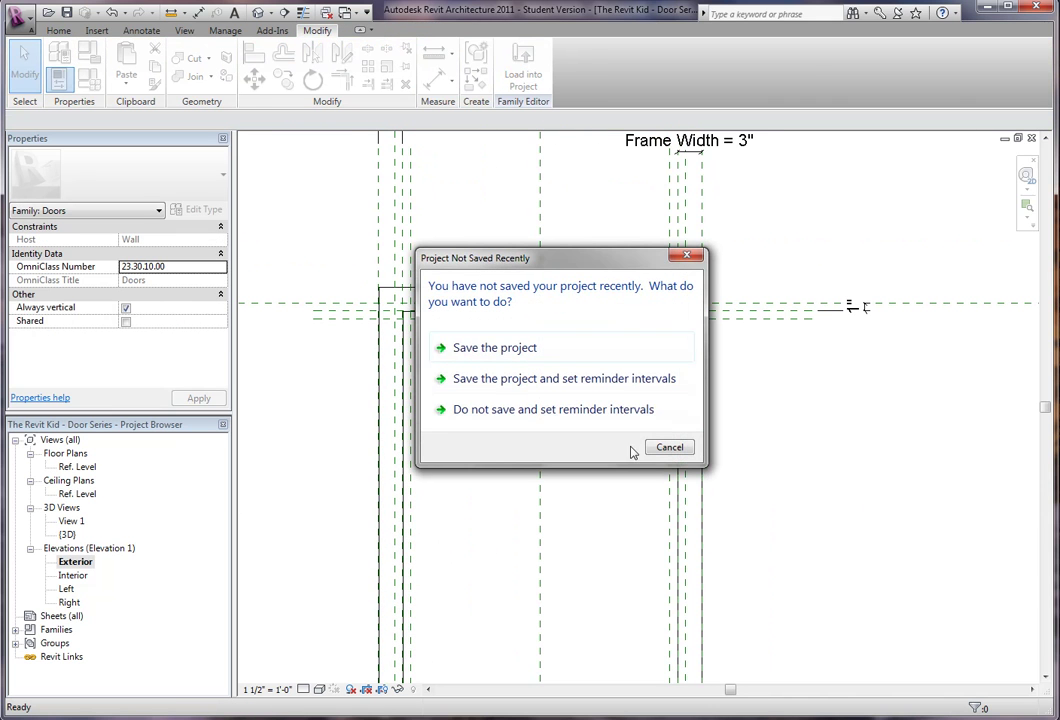
pyautogui.click(584, 360)
# Add an aligned dimension between the left jamb's inner-edge plane and its copy, placed above the Frame Width dimension.
pyautogui.press('d')
pyautogui.press('i')
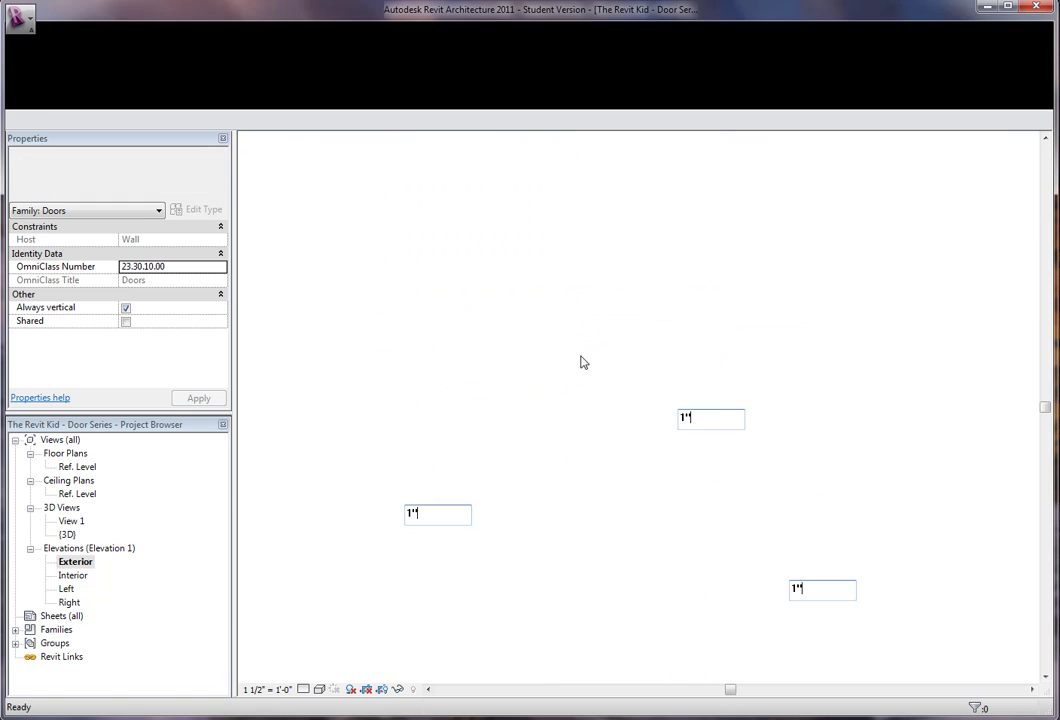
pyautogui.moveTo(590, 366); pyautogui.dragTo(719, 438, button='middle')
pyautogui.scroll(2, 573, 362)
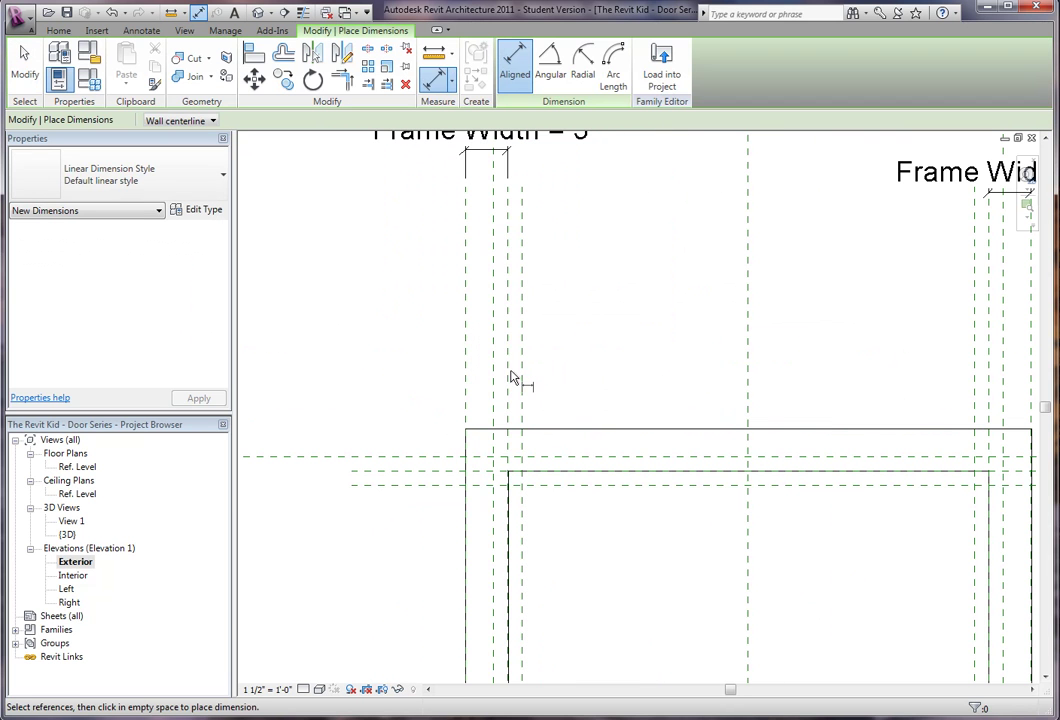
pyautogui.click(58, 30)
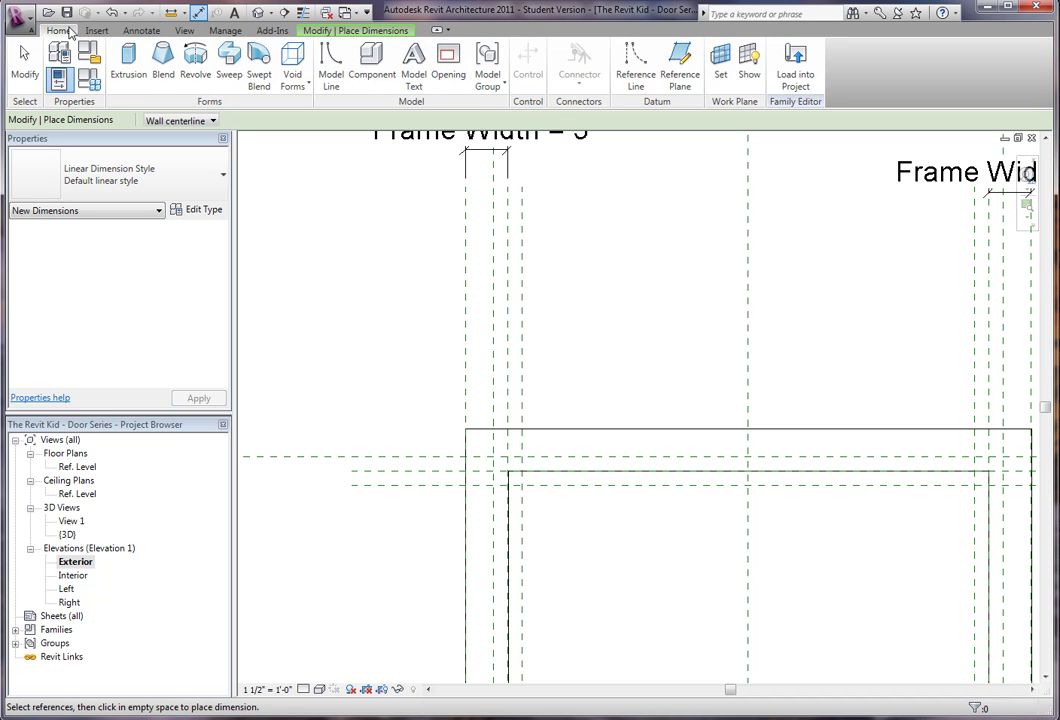
pyautogui.click(141, 30)
pyautogui.click(58, 30)
pyautogui.click(508, 283)
pyautogui.click(522, 288)
pyautogui.scroll(-4, 534, 277)
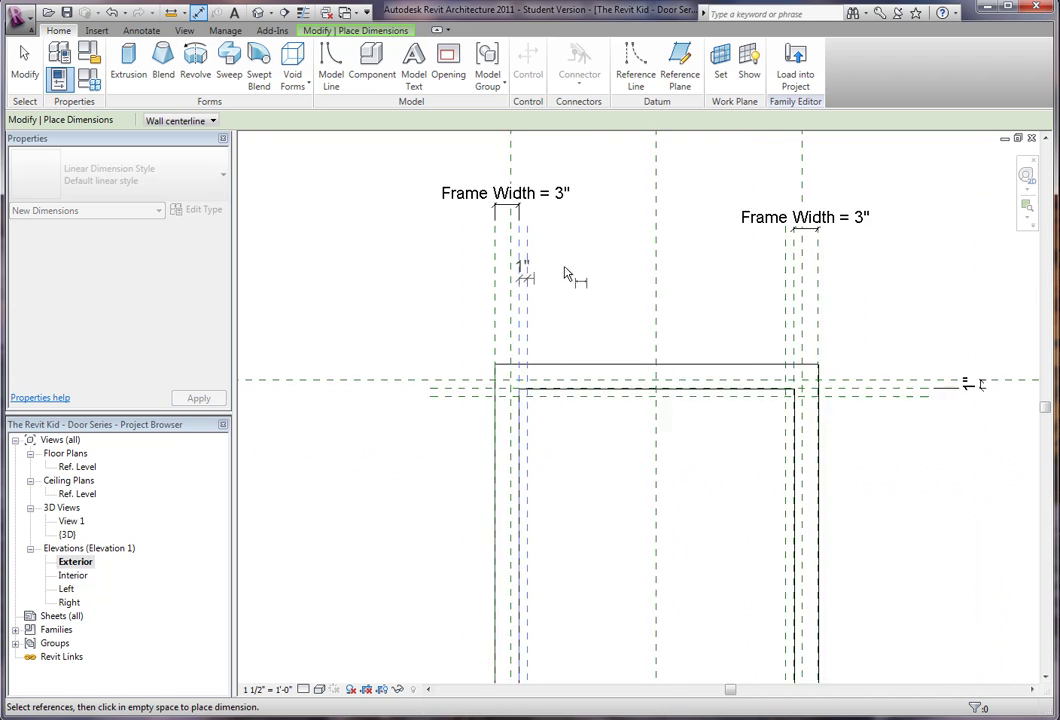
pyautogui.moveTo(563, 270); pyautogui.dragTo(543, 326, button='middle')
pyautogui.click(540, 229)
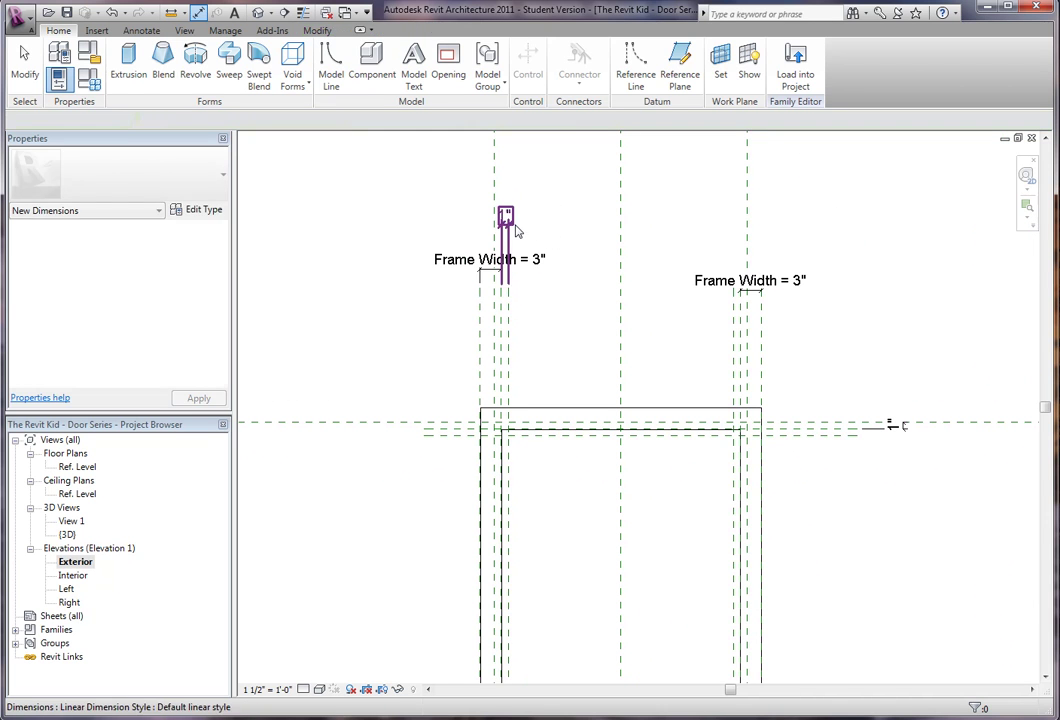
pyautogui.press('Escape')
# Add an aligned dimension between the right jamb's inner-edge plane and its copy, placed above the Frame Width dimension.
pyautogui.press('d')
pyautogui.press('i')
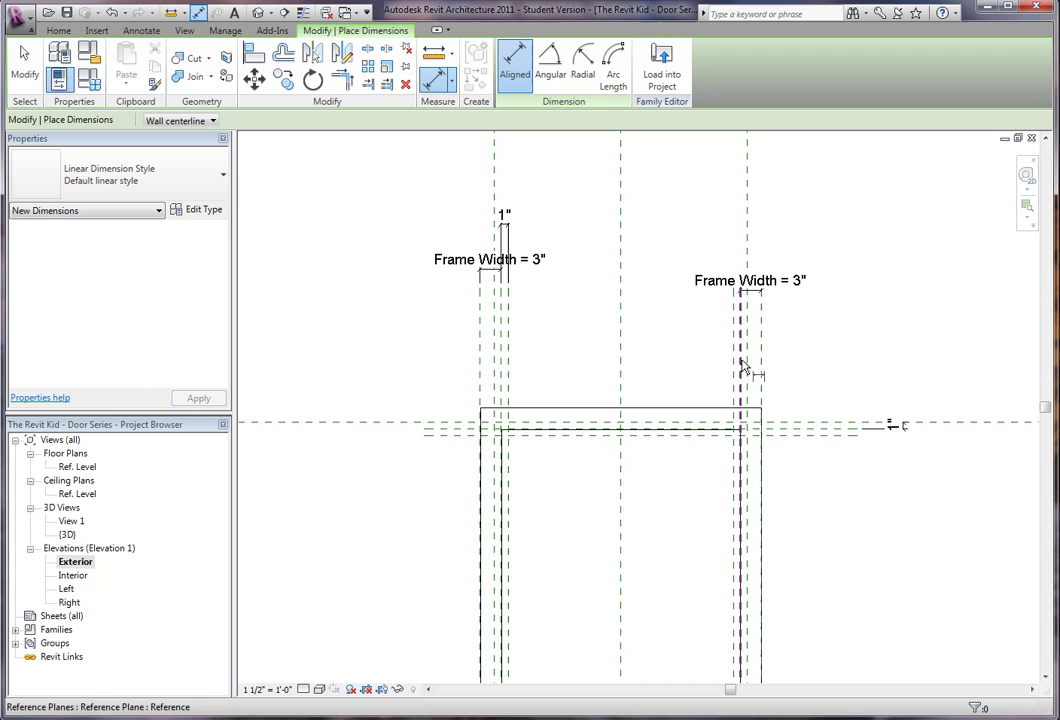
pyautogui.click(739, 360)
pyautogui.click(733, 350)
pyautogui.click(736, 229)
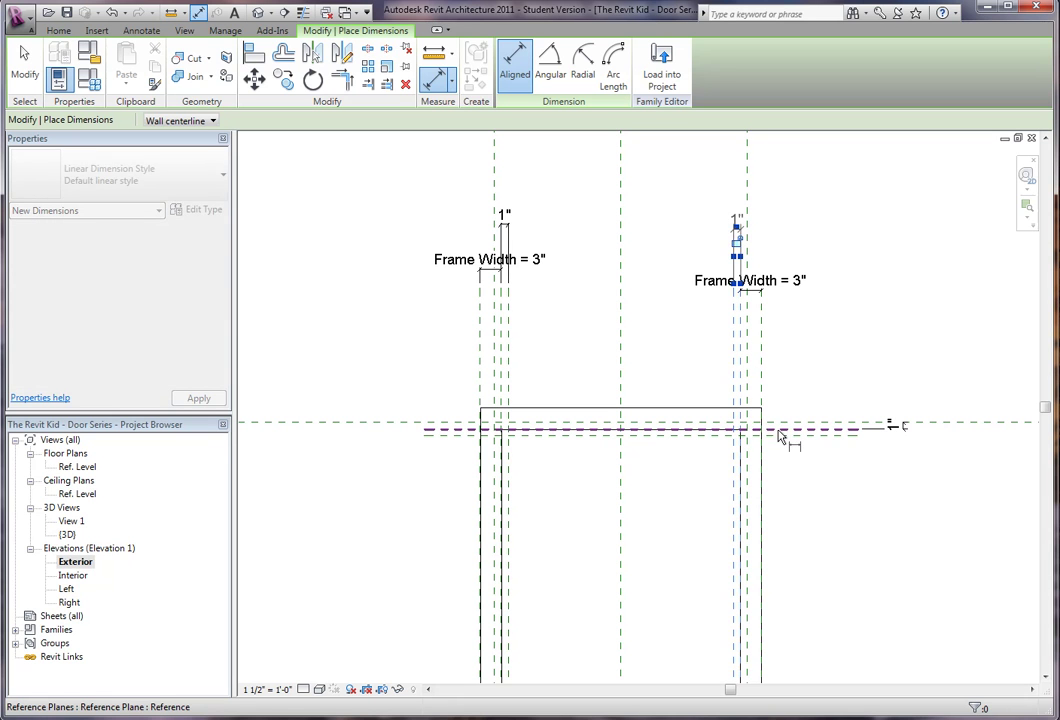
# Add an aligned dimension between the frame head's inner-edge plane and its copy, placed to the right of the frame.
pyautogui.click(778, 431)
pyautogui.click(779, 435)
pyautogui.click(953, 480)
pyautogui.scroll(-1, 900, 500)
pyautogui.moveTo(824, 398); pyautogui.dragTo(744, 269, button='middle')
pyautogui.press('Escape')
pyautogui.scroll(-1, 848, 376)
pyautogui.moveTo(857, 343); pyautogui.dragTo(854, 457, button='middle')
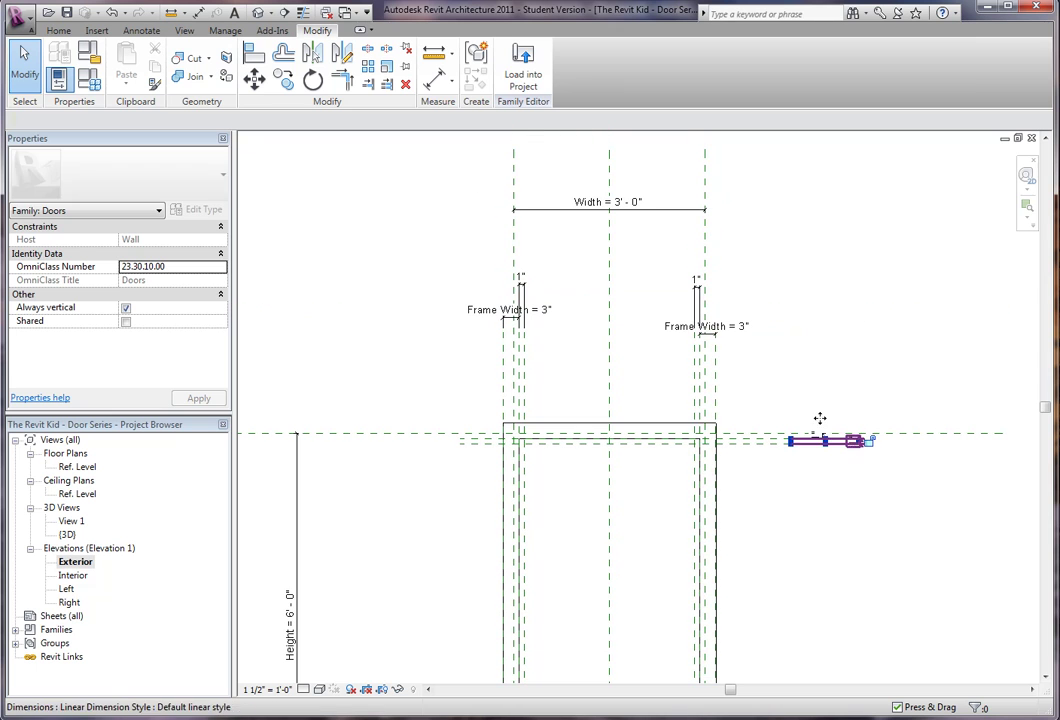
# Label the three 1" dimensions at the jambs and head with a new family type parameter named Door Stop Width.
pyautogui.click(821, 432)
pyautogui.keyDown('ctrl'); pyautogui.click(698, 290); pyautogui.keyUp('ctrl')
pyautogui.keyDown('ctrl'); pyautogui.click(522, 282); pyautogui.keyUp('ctrl')
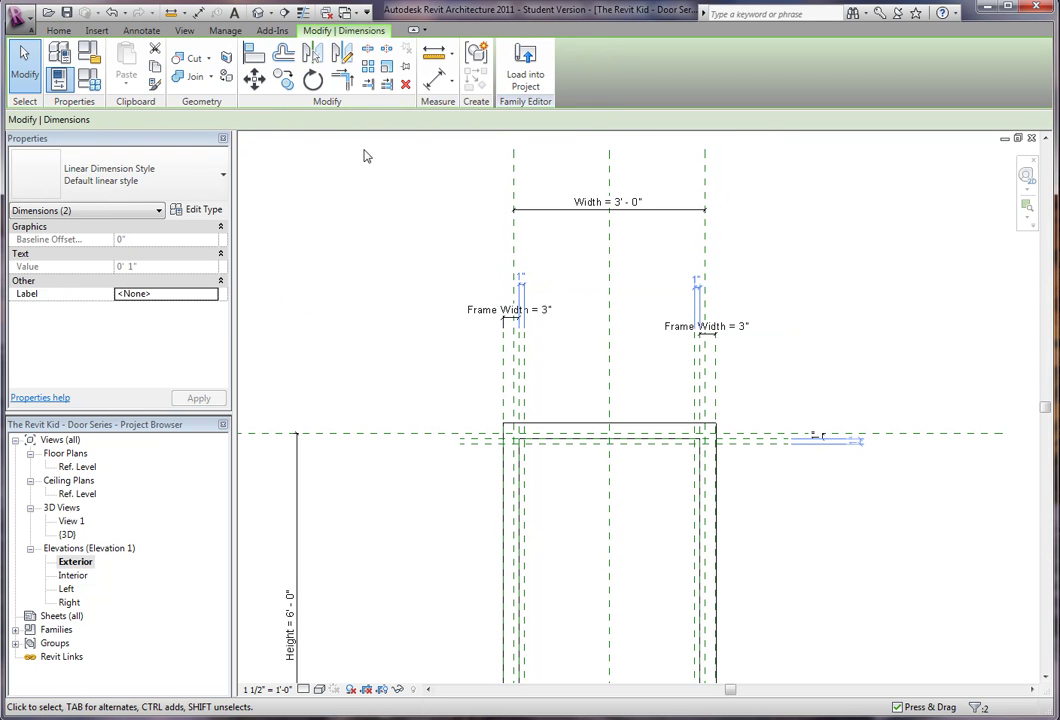
pyautogui.click(340, 121)
pyautogui.click(342, 123)
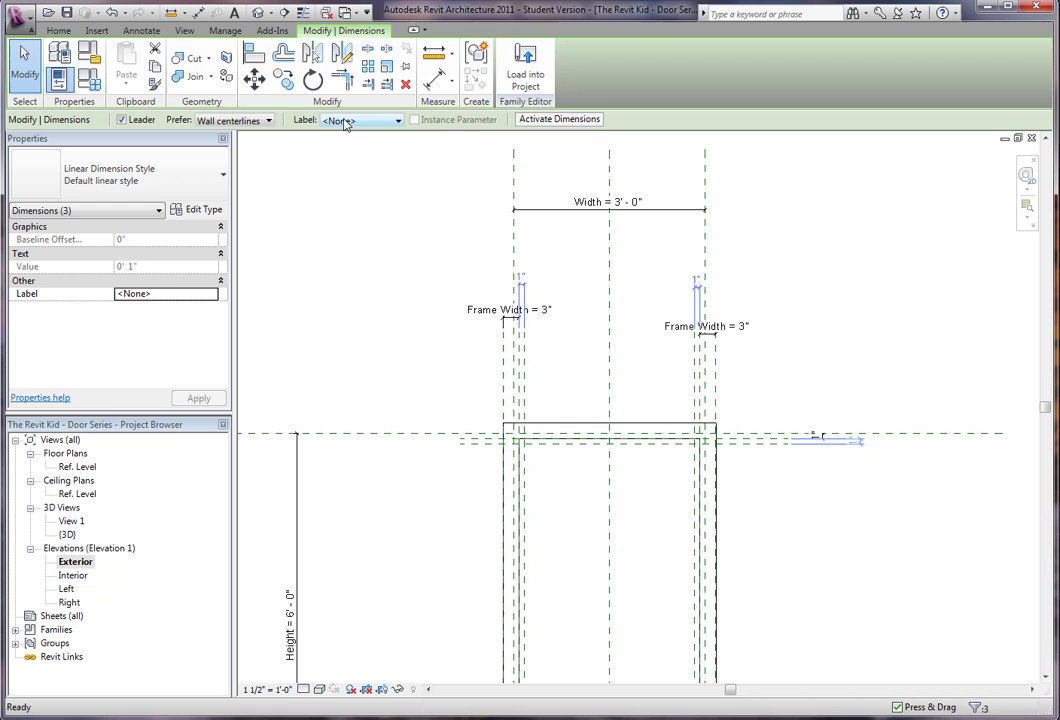
pyautogui.click(345, 123)
pyautogui.click(370, 155)
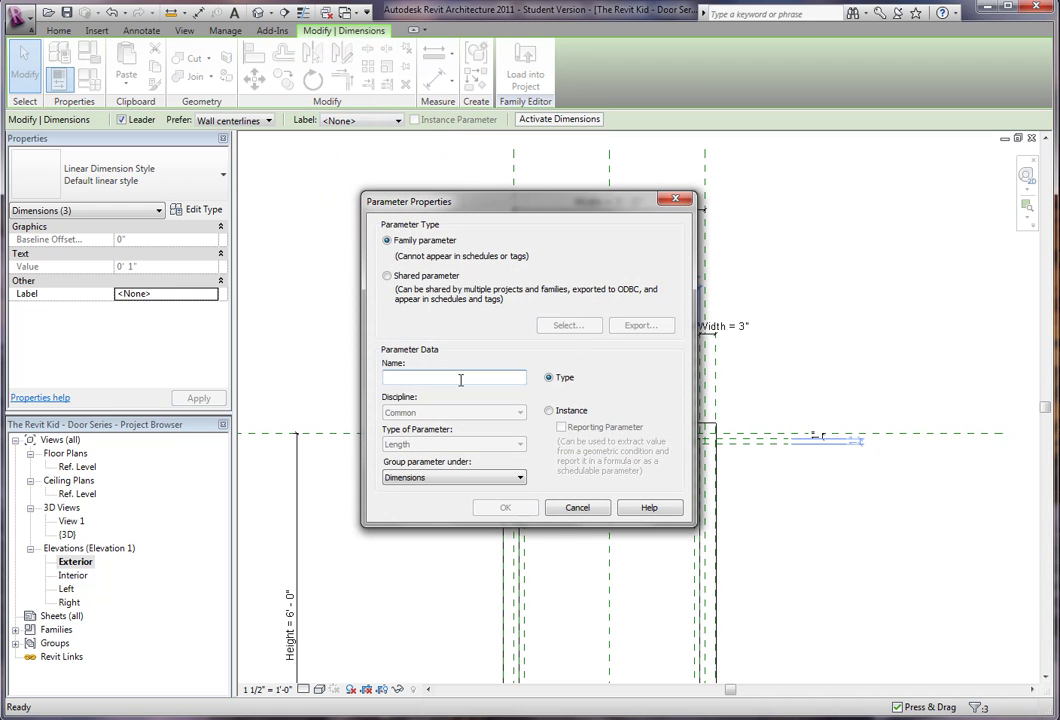
pyautogui.write('Stop Width')
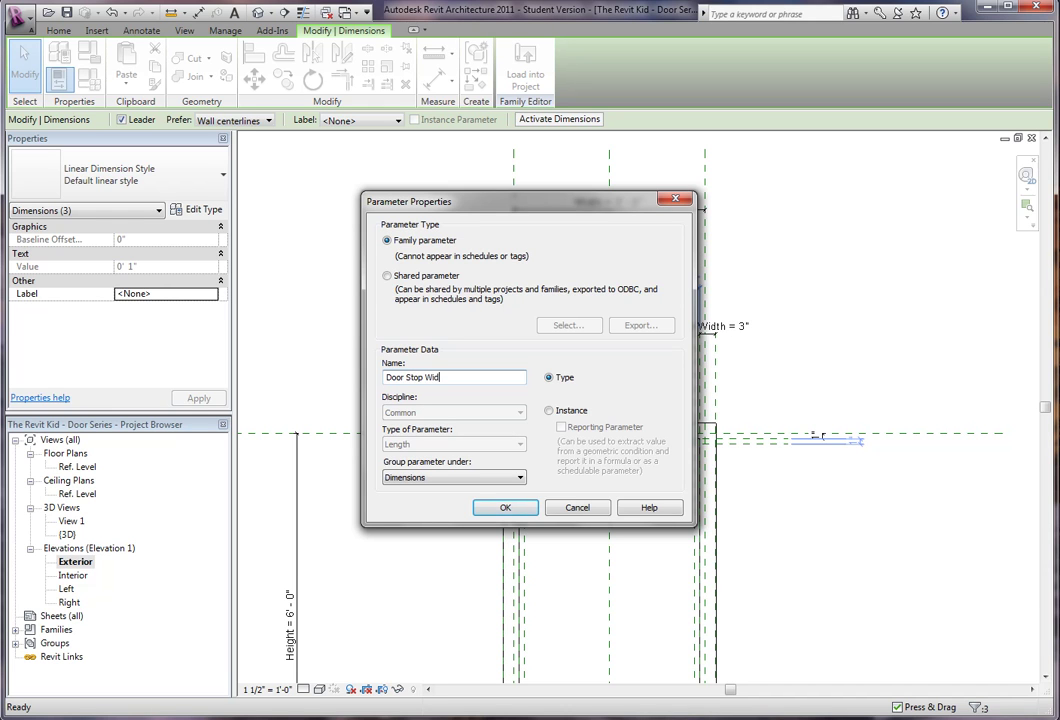
pyautogui.click(516, 516)
pyautogui.click(849, 367)
# Open the Ref. Level floor plan and examine the inner reference planes beside both door jambs.
pyautogui.moveTo(641, 520); pyautogui.dragTo(639, 410, button='middle')
pyautogui.scroll(2, 623, 413)
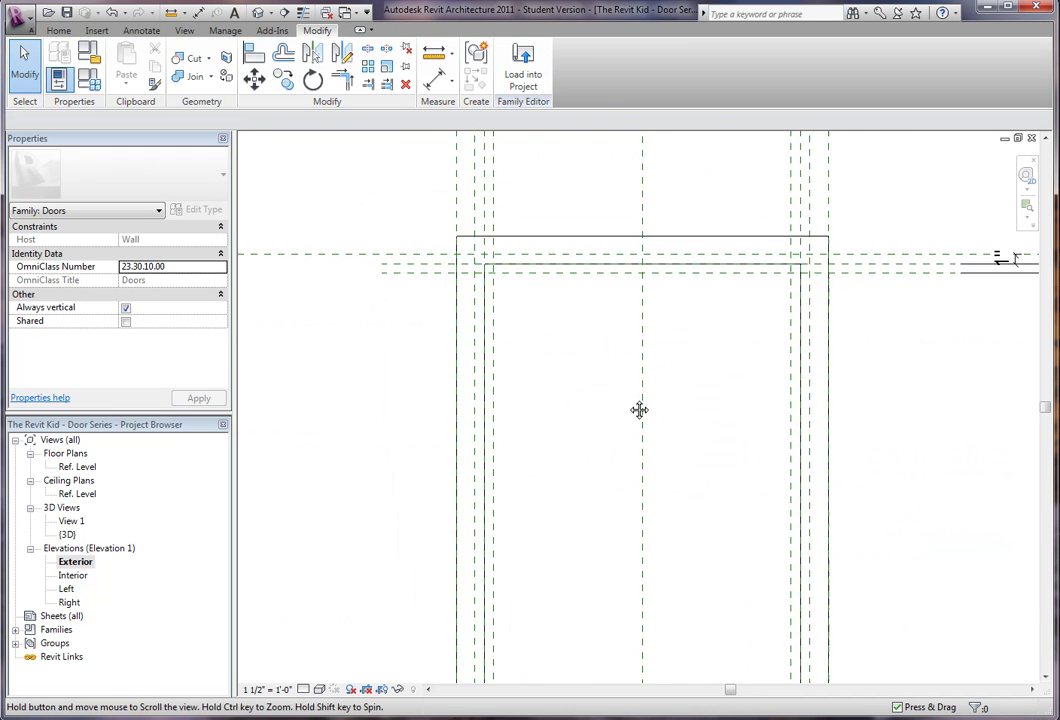
pyautogui.scroll(3, 551, 360)
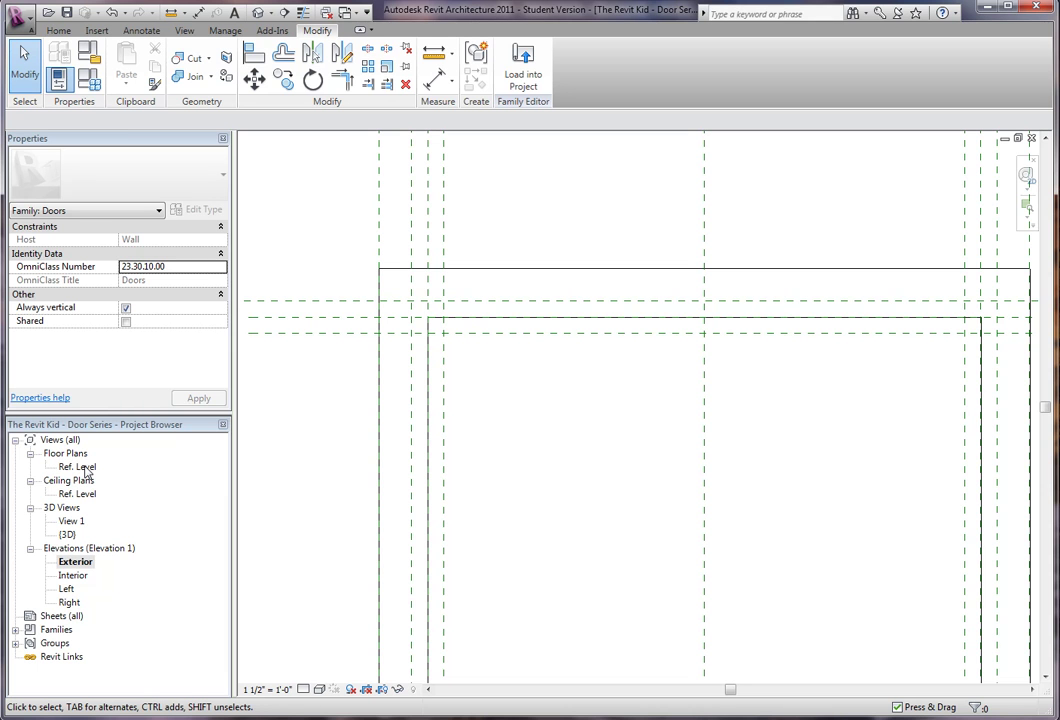
pyautogui.doubleClick(85, 469)
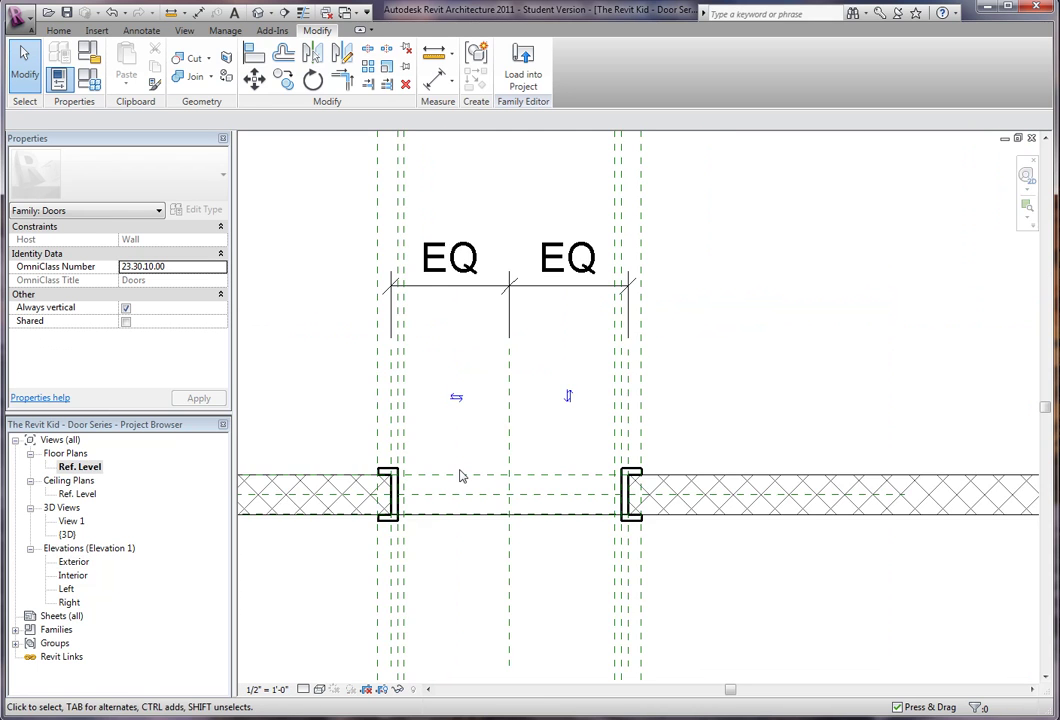
pyautogui.scroll(-1, 461, 475)
pyautogui.moveTo(499, 473); pyautogui.dragTo(599, 450, button='middle')
pyautogui.scroll(3, 537, 487)
pyautogui.click(491, 520)
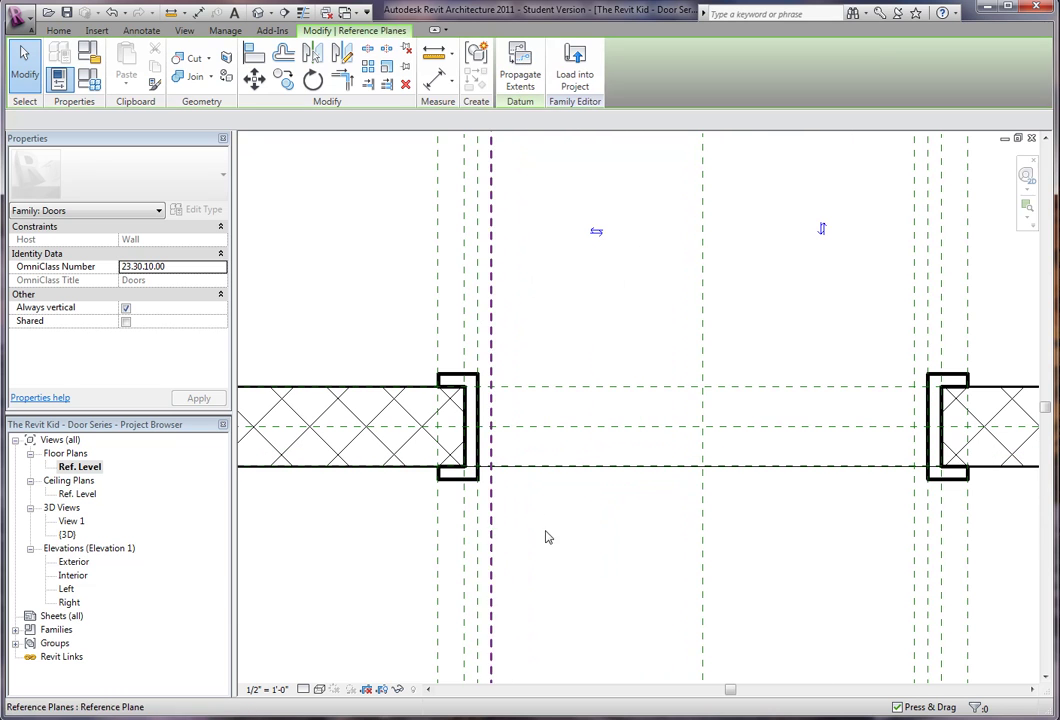
pyautogui.press('Escape')
pyautogui.click(914, 540)
pyautogui.moveTo(793, 549); pyautogui.dragTo(625, 608, button='middle')
pyautogui.scroll(1, 625, 608)
pyautogui.press('Escape')
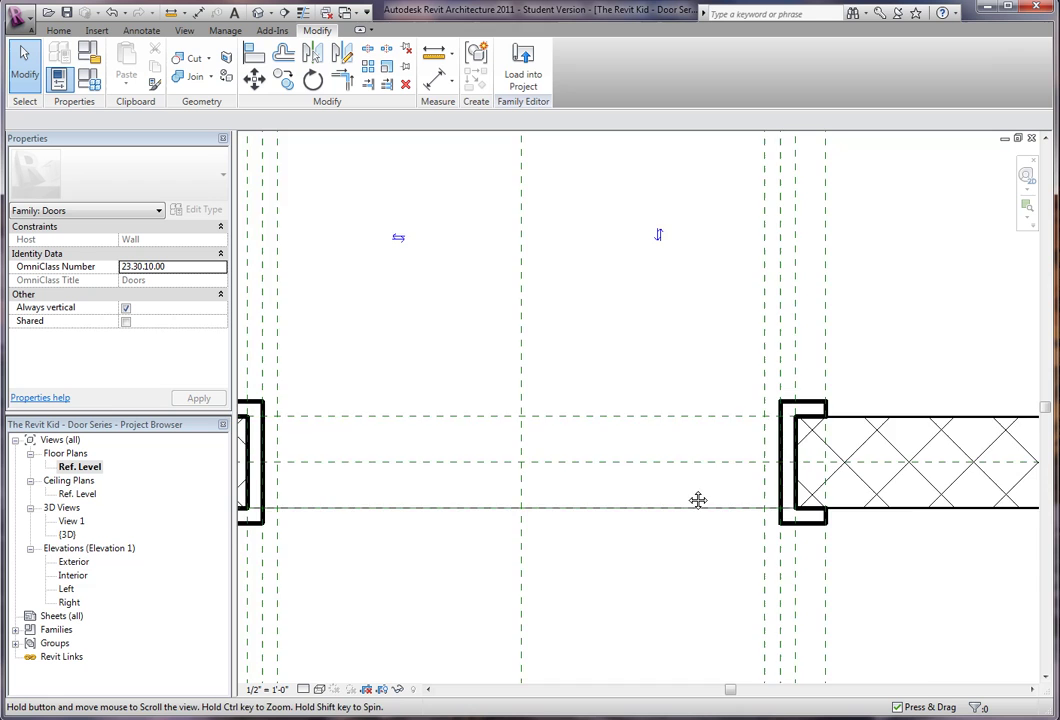
pyautogui.moveTo(698, 497); pyautogui.dragTo(685, 502, button='middle')
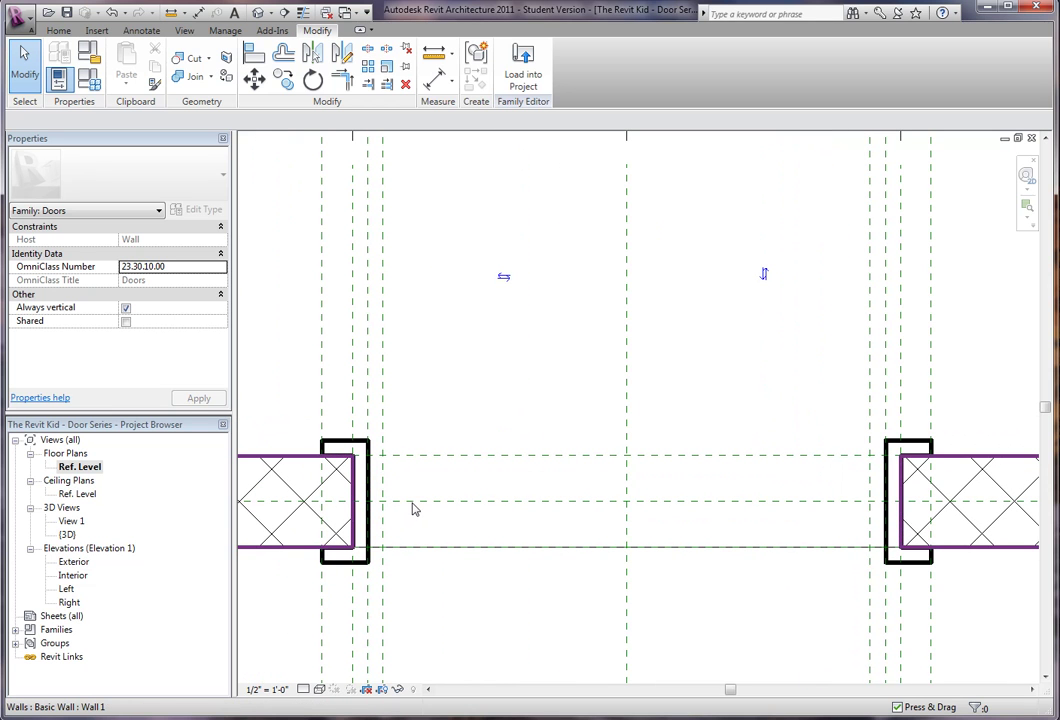
pyautogui.scroll(-3, 495, 620)
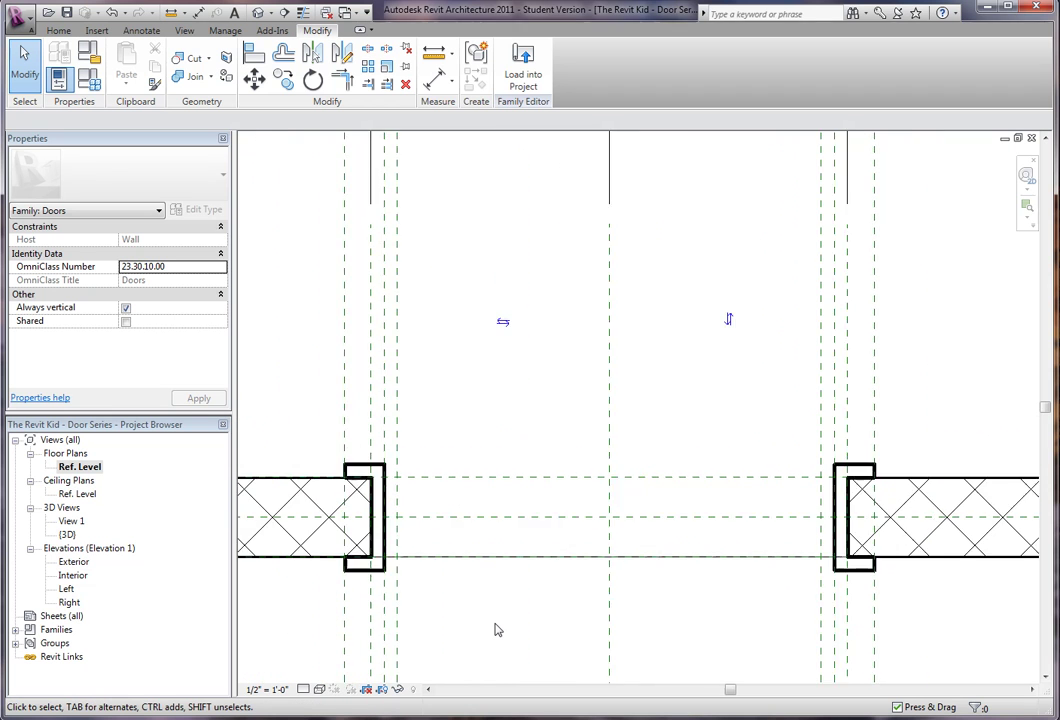
pyautogui.moveTo(528, 628); pyautogui.dragTo(561, 620, button='middle')
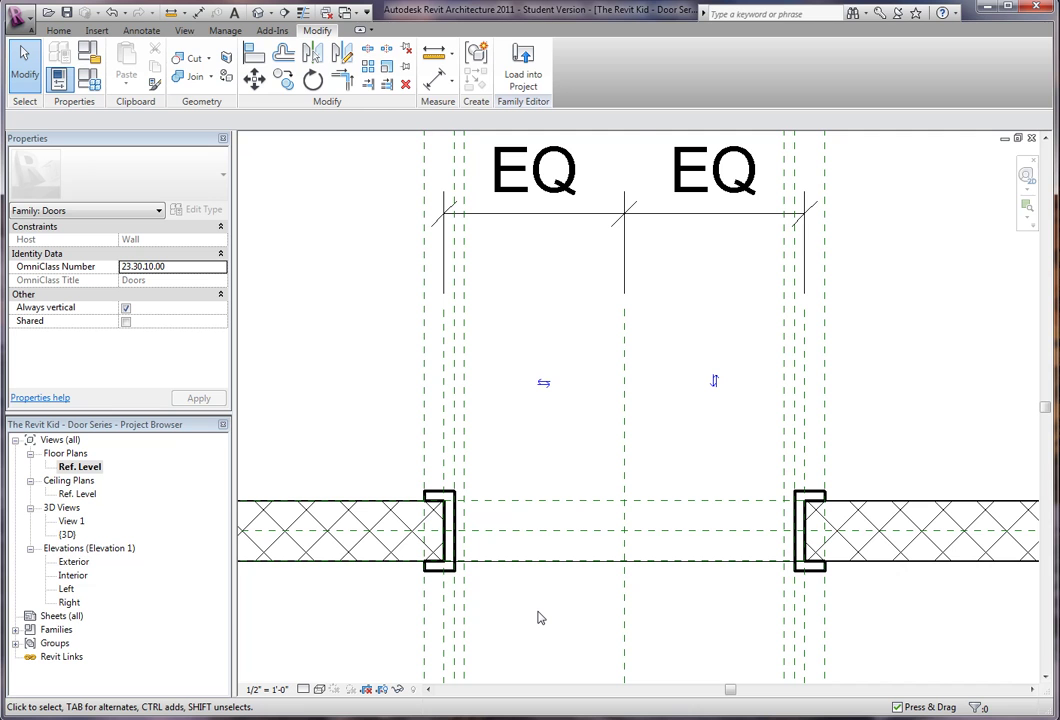
pyautogui.scroll(1, 538, 618)
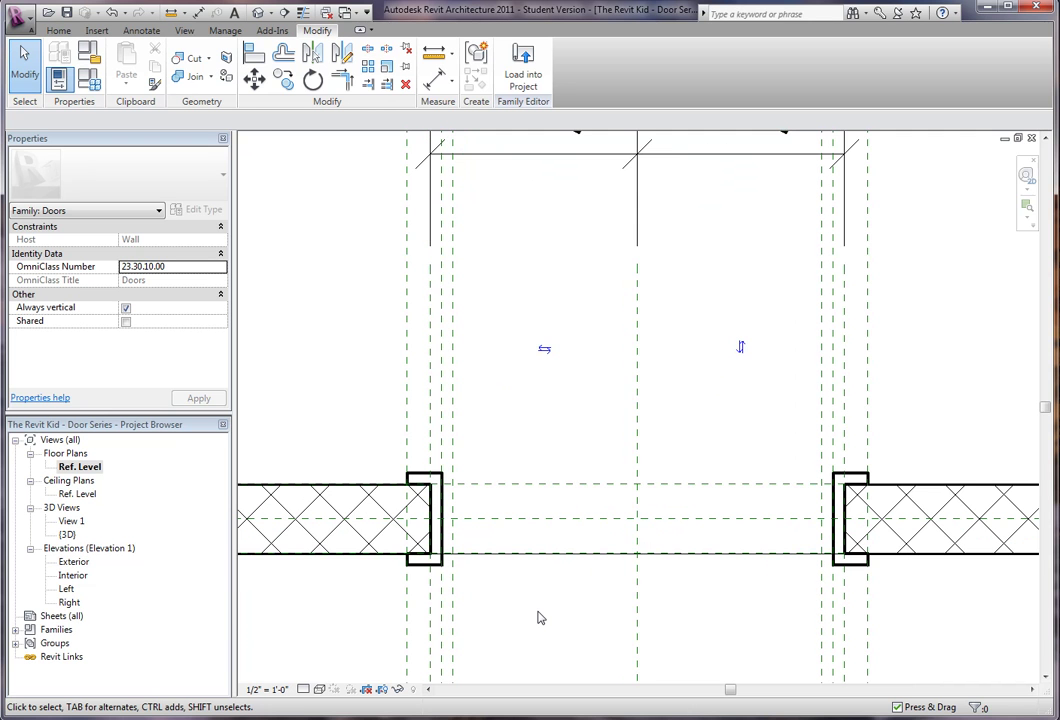
pyautogui.scroll(-2, 539, 620)
pyautogui.moveTo(539, 620); pyautogui.dragTo(573, 558, button='middle')
pyautogui.scroll(2, 570, 530)
pyautogui.scroll(2, 478, 483)
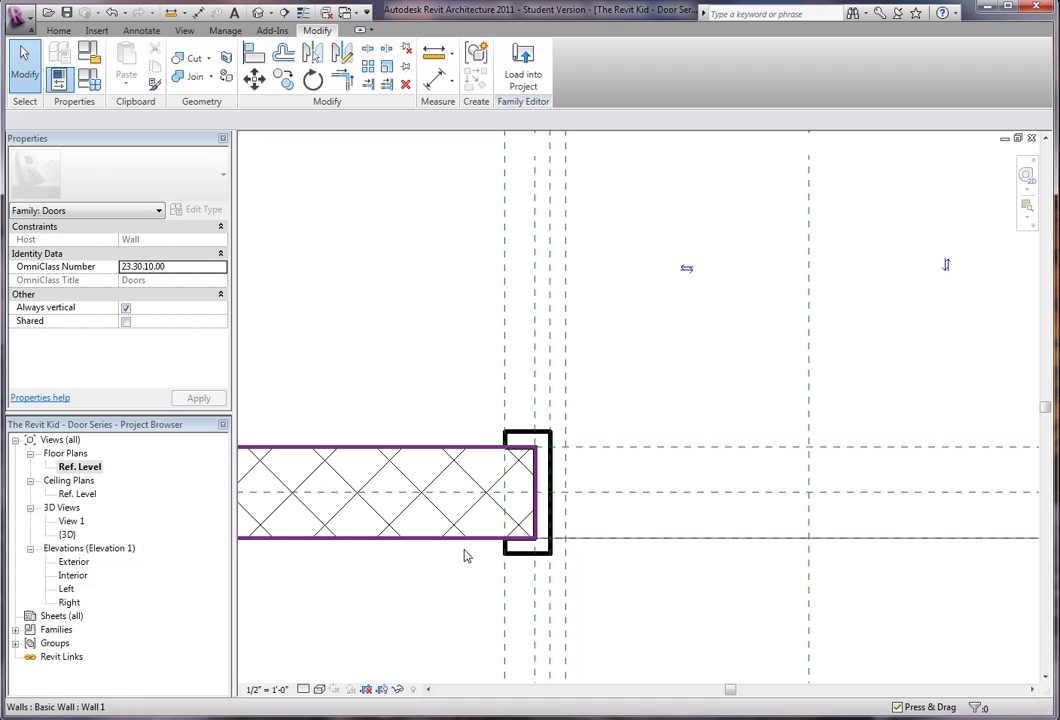
# Draw a horizontal reference plane along the wall's center plane, spanning the door opening and both jambs.
pyautogui.press('r')
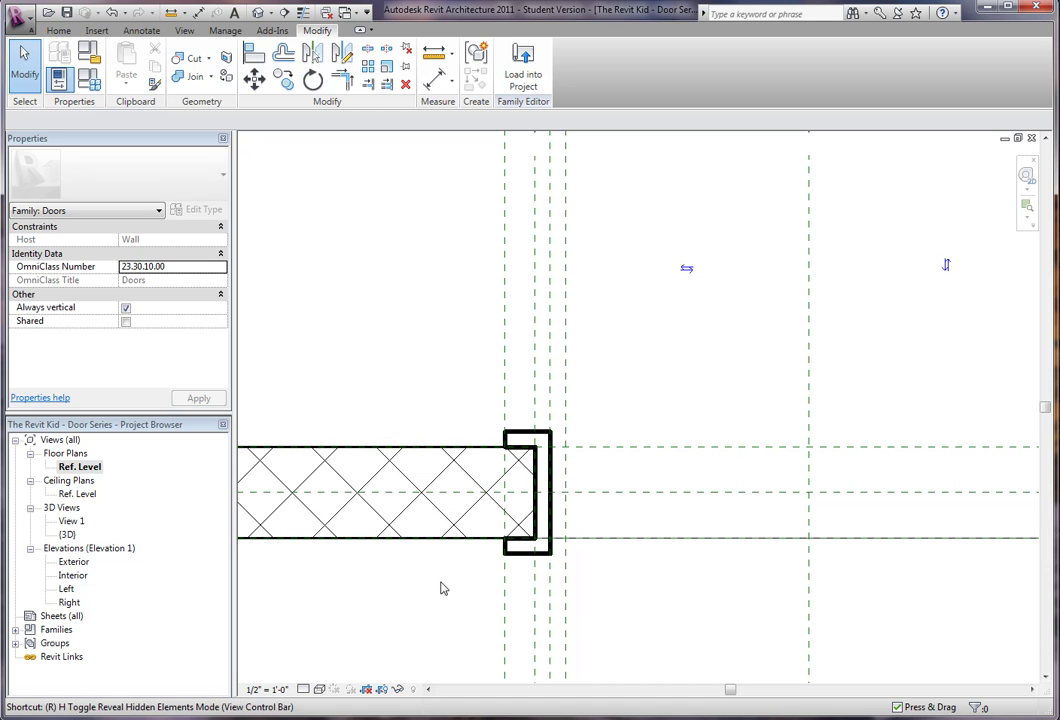
pyautogui.press('p')
pyautogui.moveTo(445, 492); pyautogui.dragTo(258, 492, button='middle')
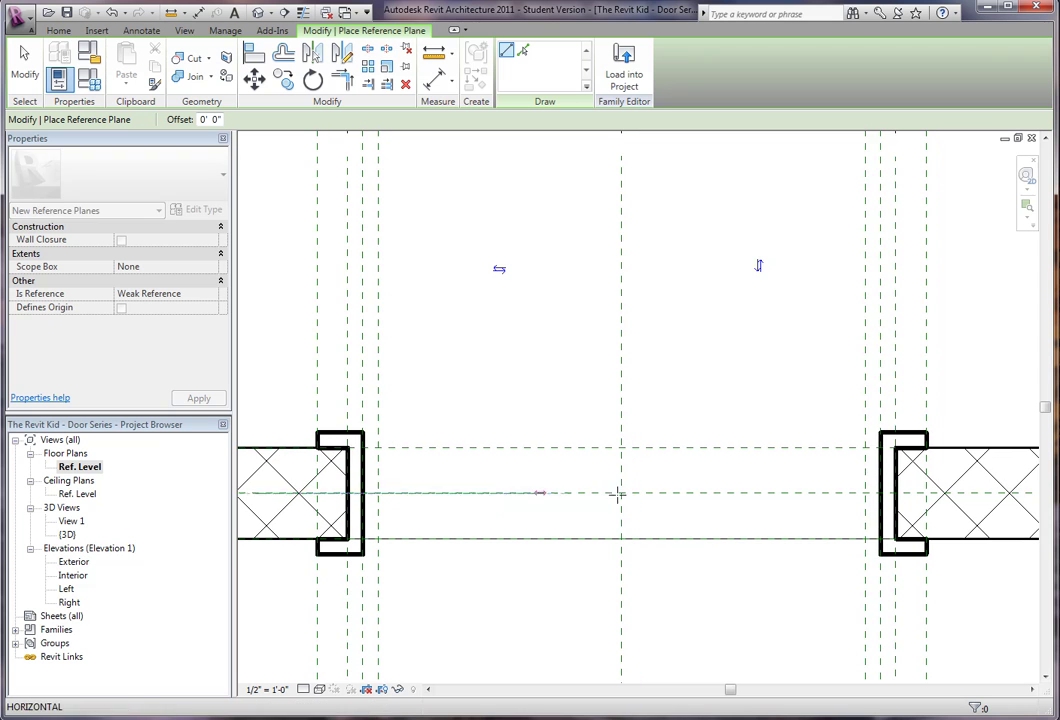
pyautogui.press('Escape')
pyautogui.press('Escape')
# Move the new horizontal reference plane 2" straight down from the wall's center plane in plan.
pyautogui.click(778, 493)
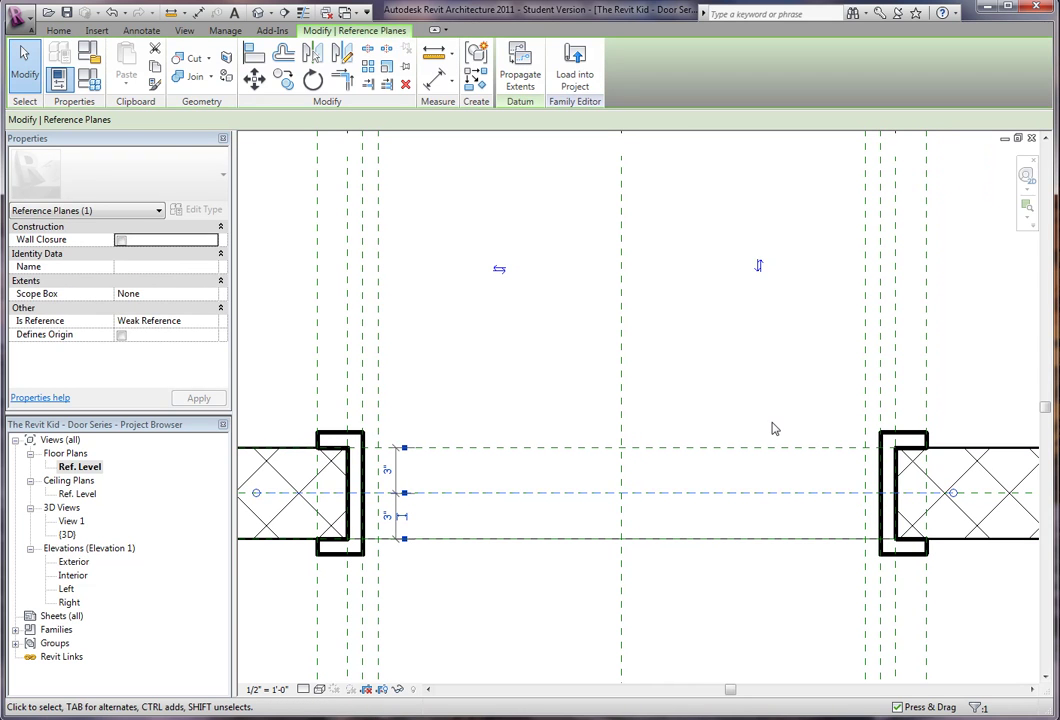
pyautogui.press('r')
pyautogui.write('o')
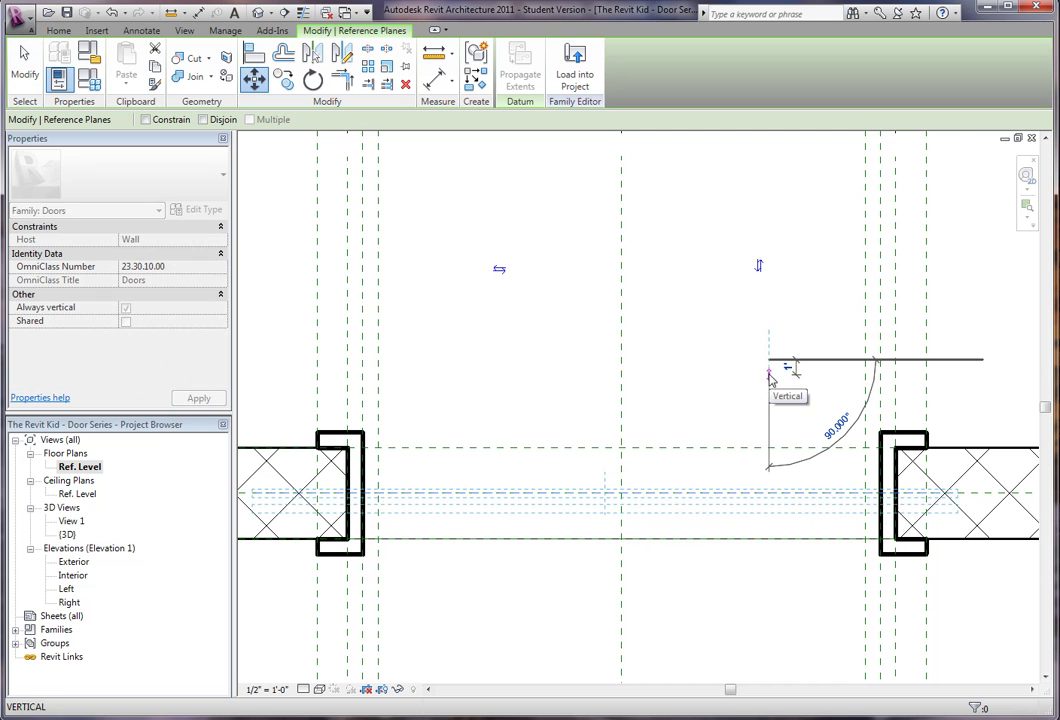
pyautogui.write('2"')
pyautogui.press('Return')
pyautogui.press('Escape')
pyautogui.scroll(1, 561, 660)
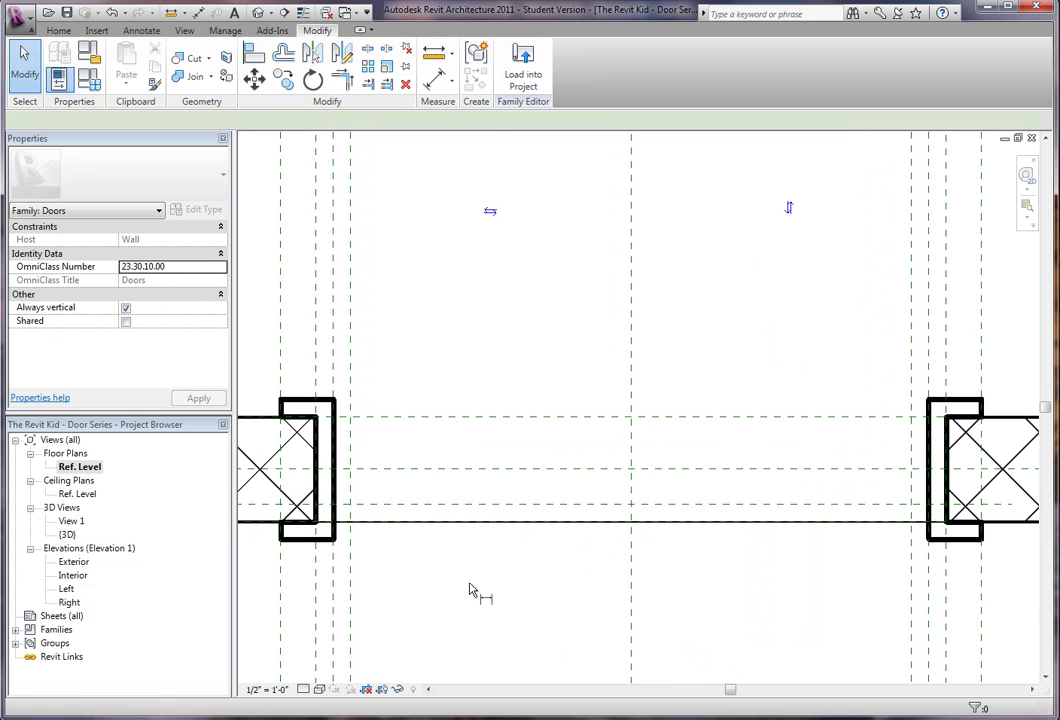
# Add an aligned dimension between the wall's center plane and the offset reference plane, placed over the wall left of the frame.
pyautogui.press('d')
pyautogui.press('i')
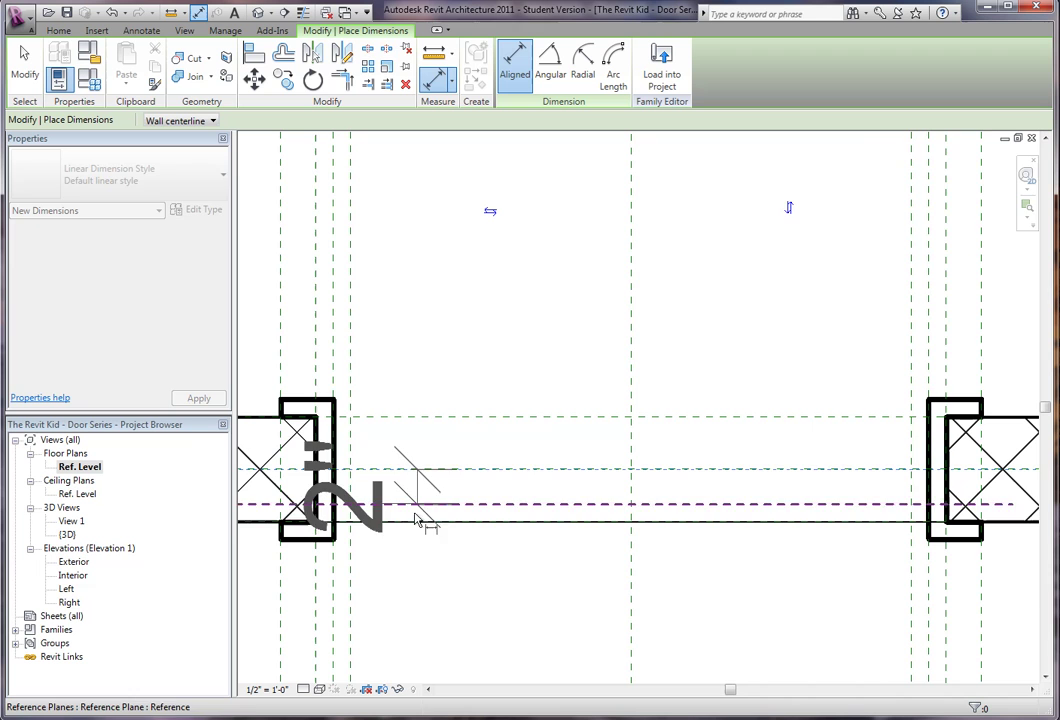
pyautogui.click(416, 508)
pyautogui.scroll(-2, 492, 587)
pyautogui.moveTo(492, 587); pyautogui.dragTo(737, 528, button='middle')
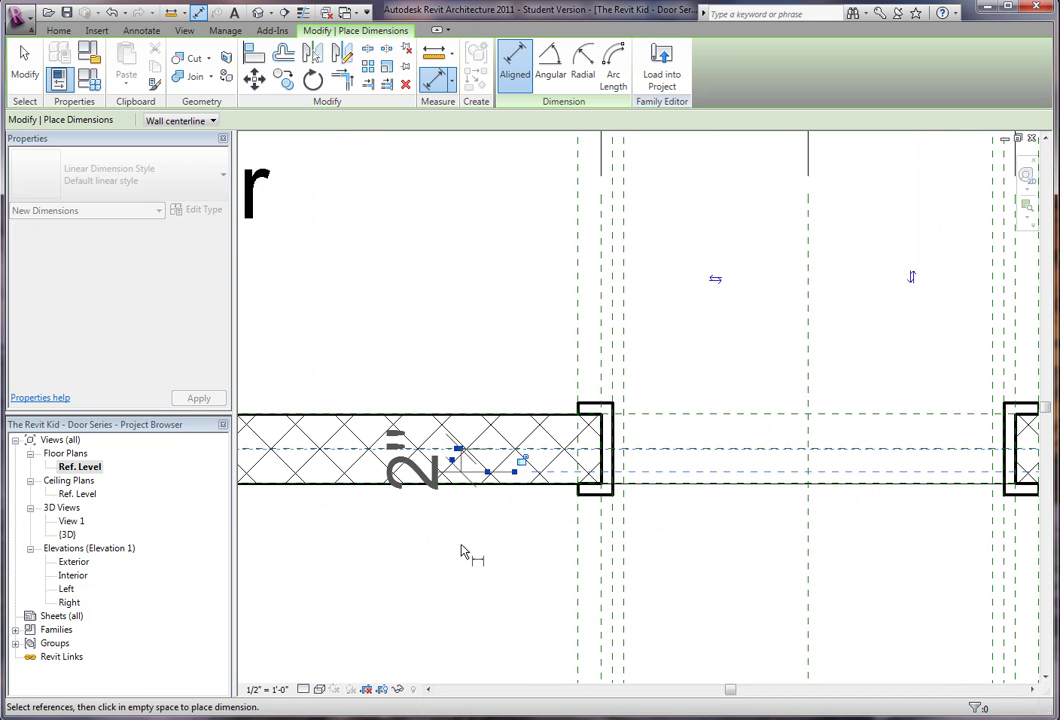
pyautogui.press('Escape')
pyautogui.press('Escape')
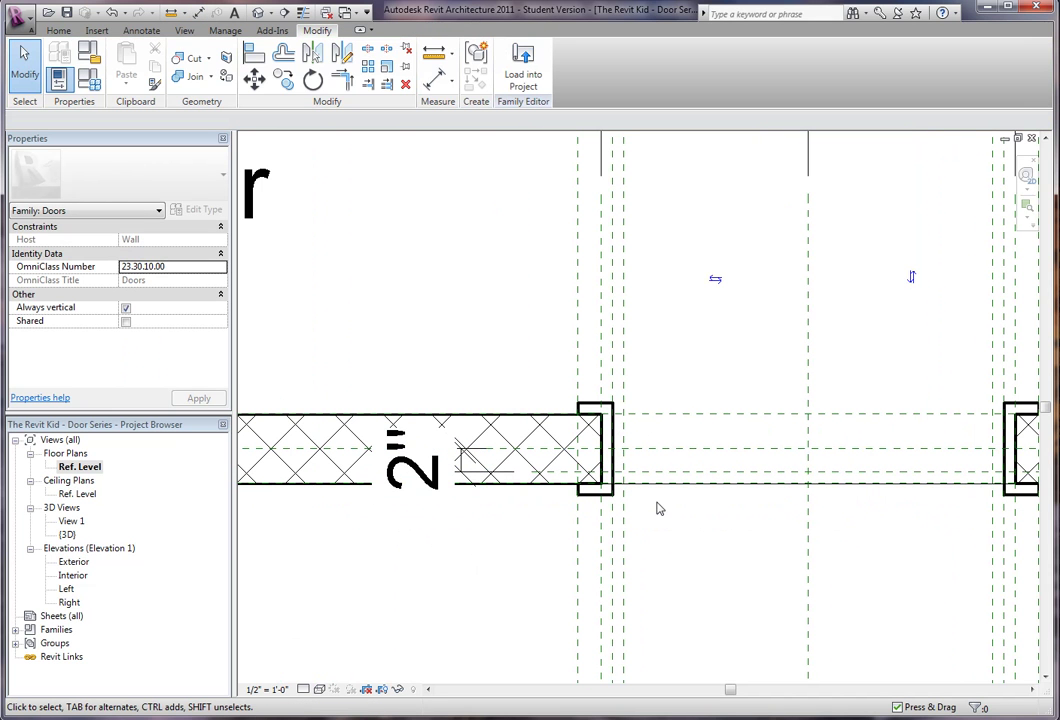
# Label the 2" dimension with a new family type parameter named Doorstop Depth.
pyautogui.click(470, 478)
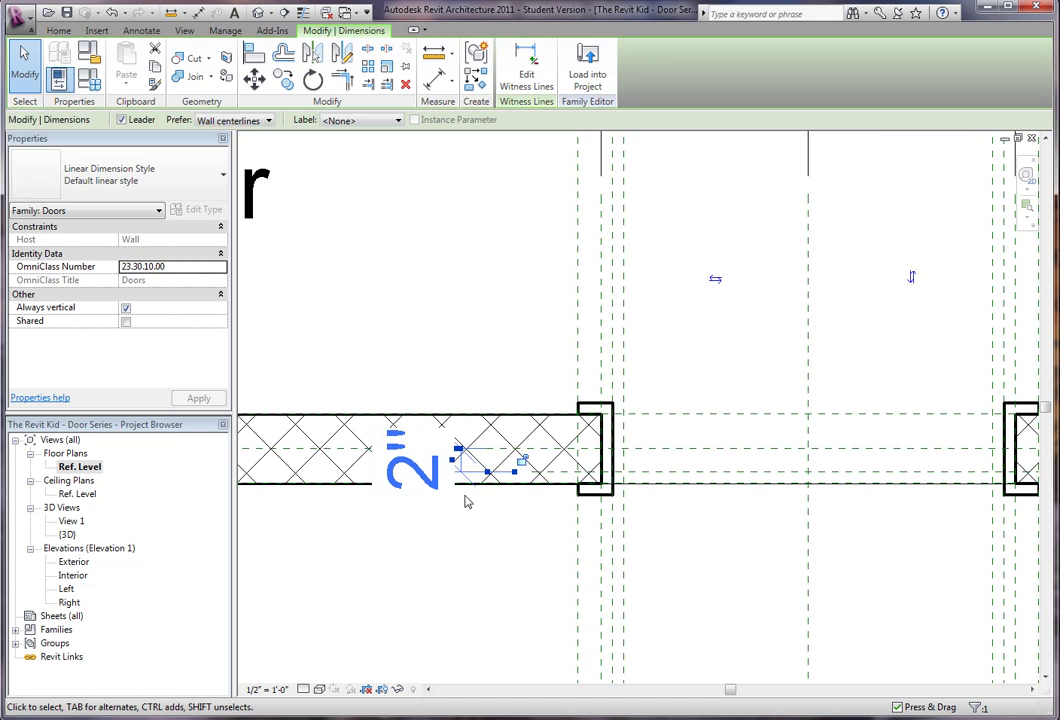
pyautogui.click(360, 120)
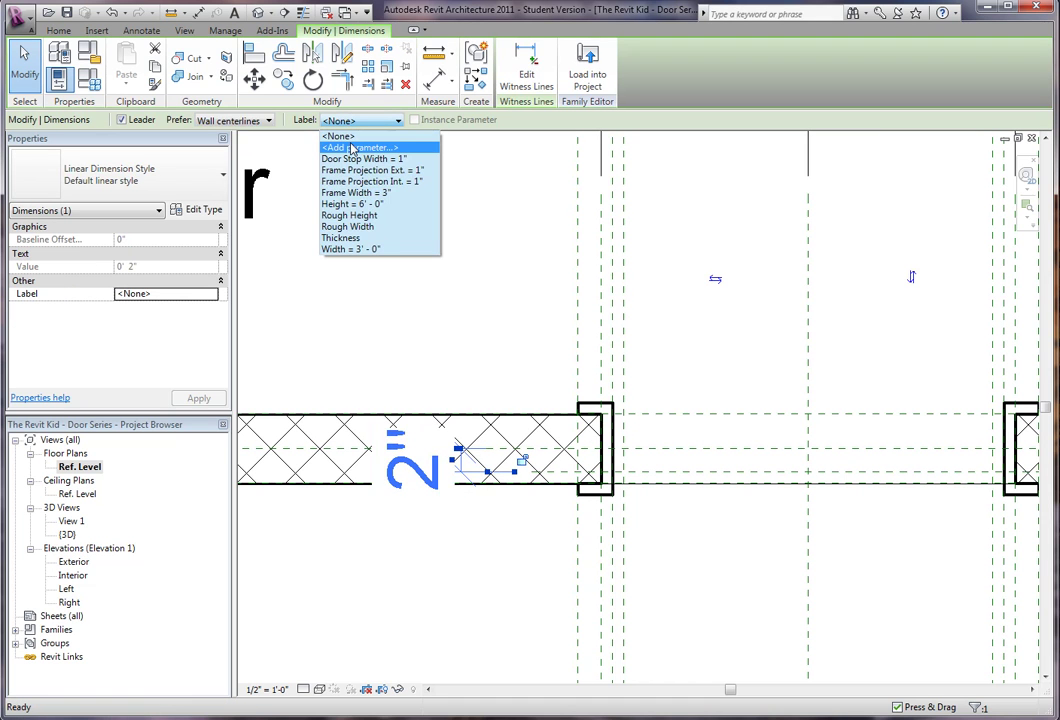
pyautogui.click(352, 148)
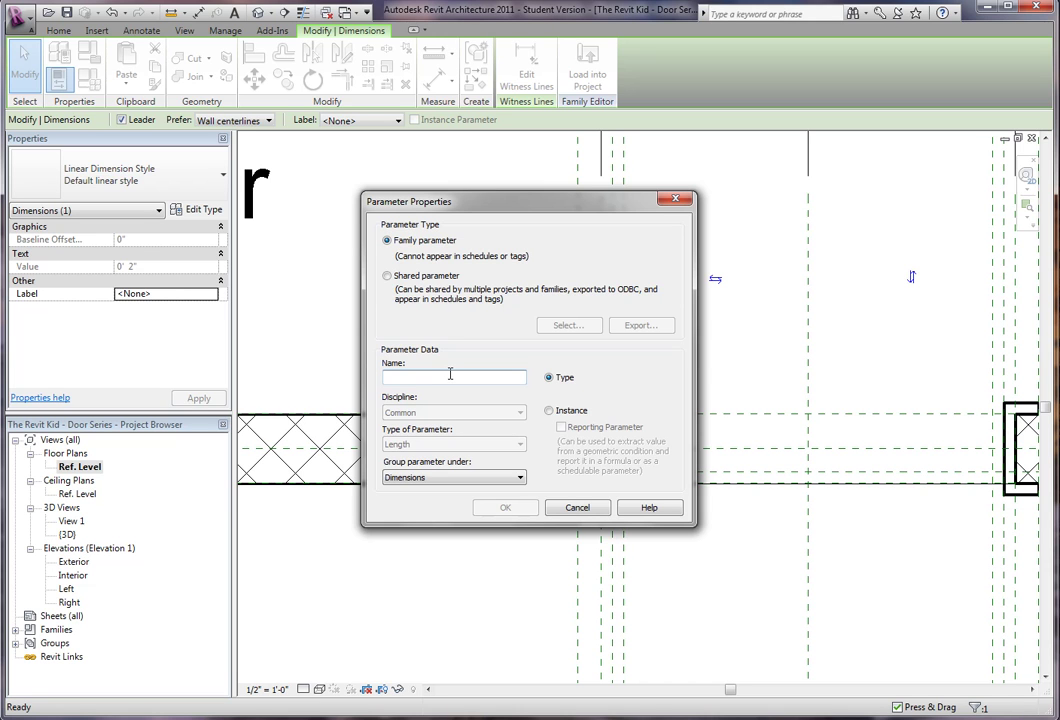
pyautogui.write('Doorstop Depth')
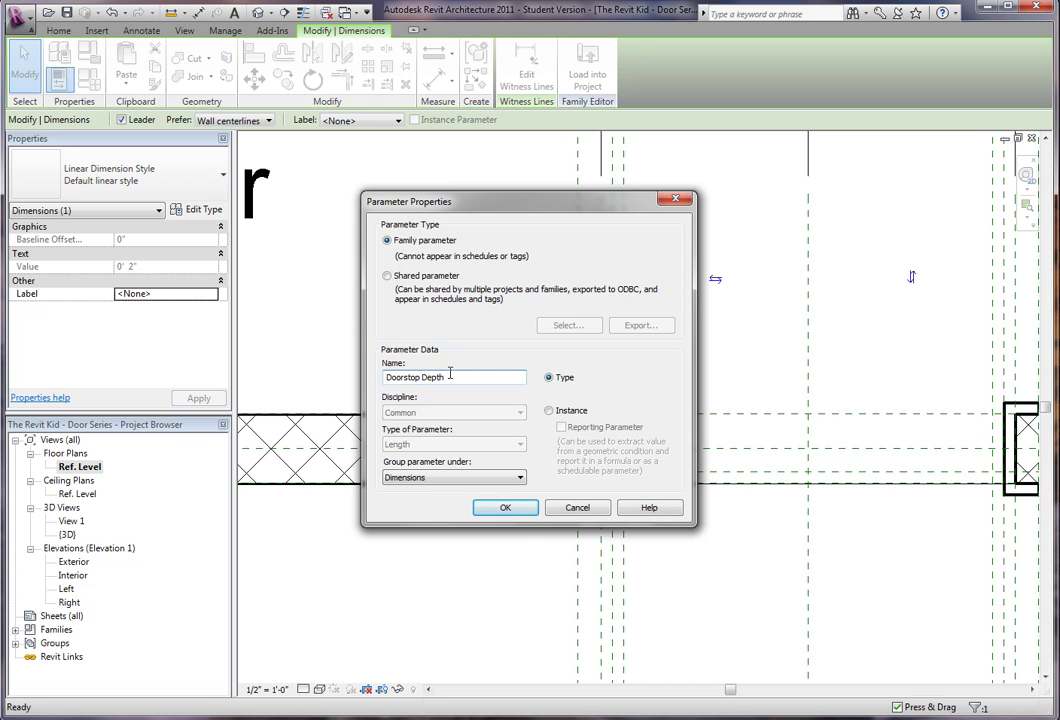
pyautogui.click(509, 509)
pyautogui.click(688, 585)
# Accept the Doorstop Depth parameter and open the Exterior elevation with the whole door frame in view.
pyautogui.moveTo(716, 501); pyautogui.dragTo(559, 550, button='middle')
pyautogui.scroll(-3, 557, 550)
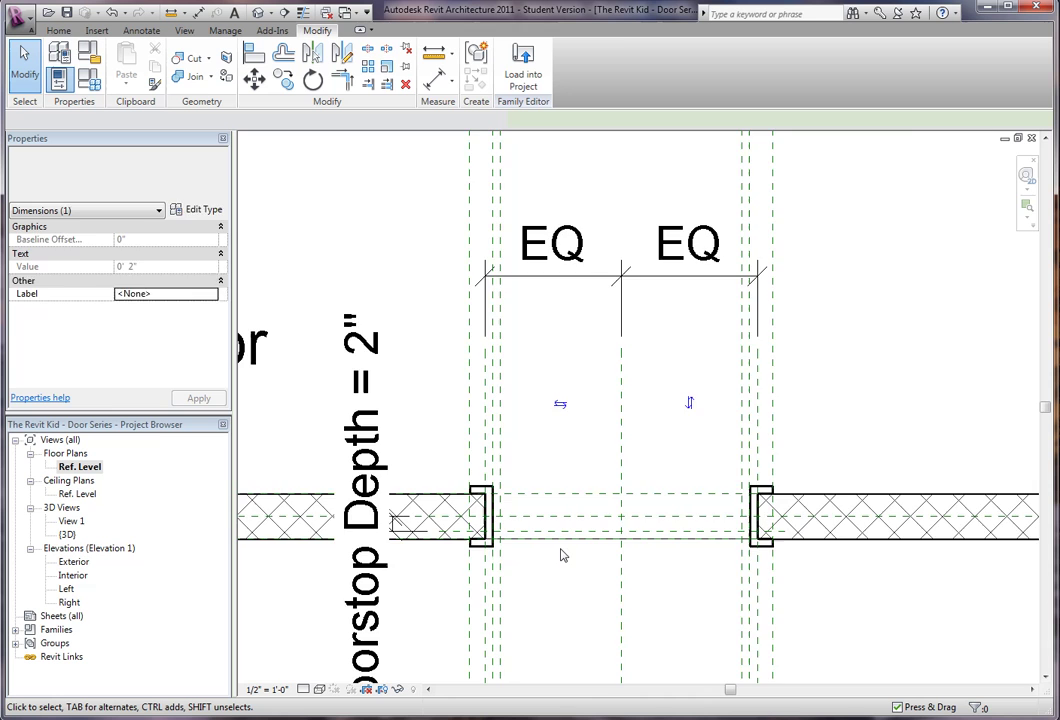
pyautogui.scroll(2, 560, 577)
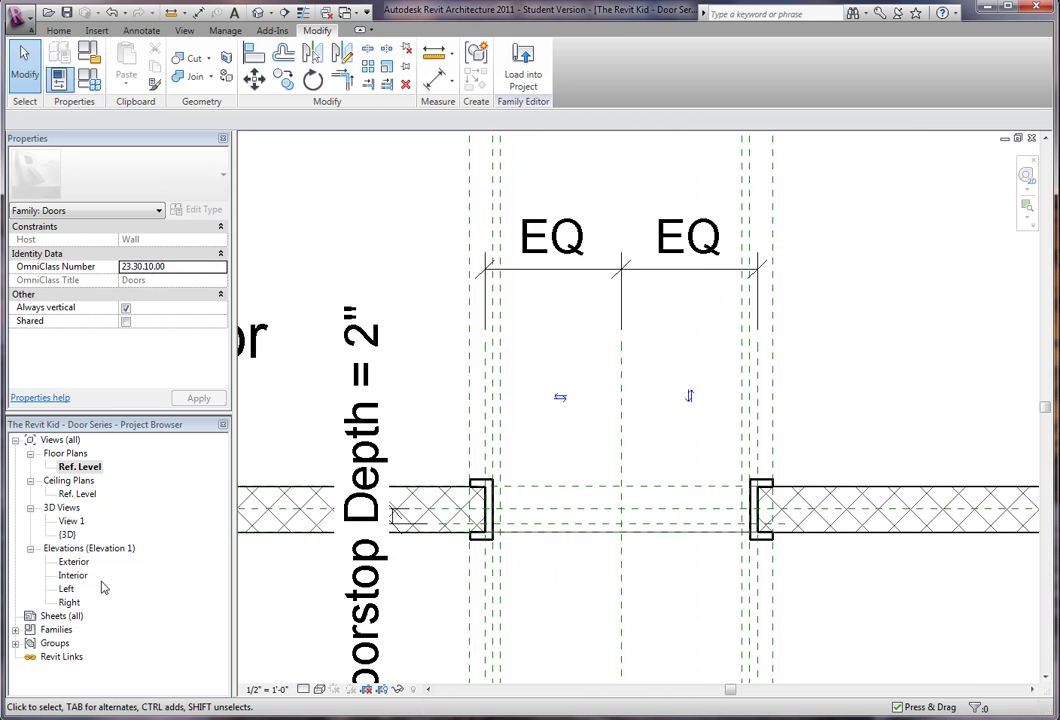
pyautogui.doubleClick(72, 562)
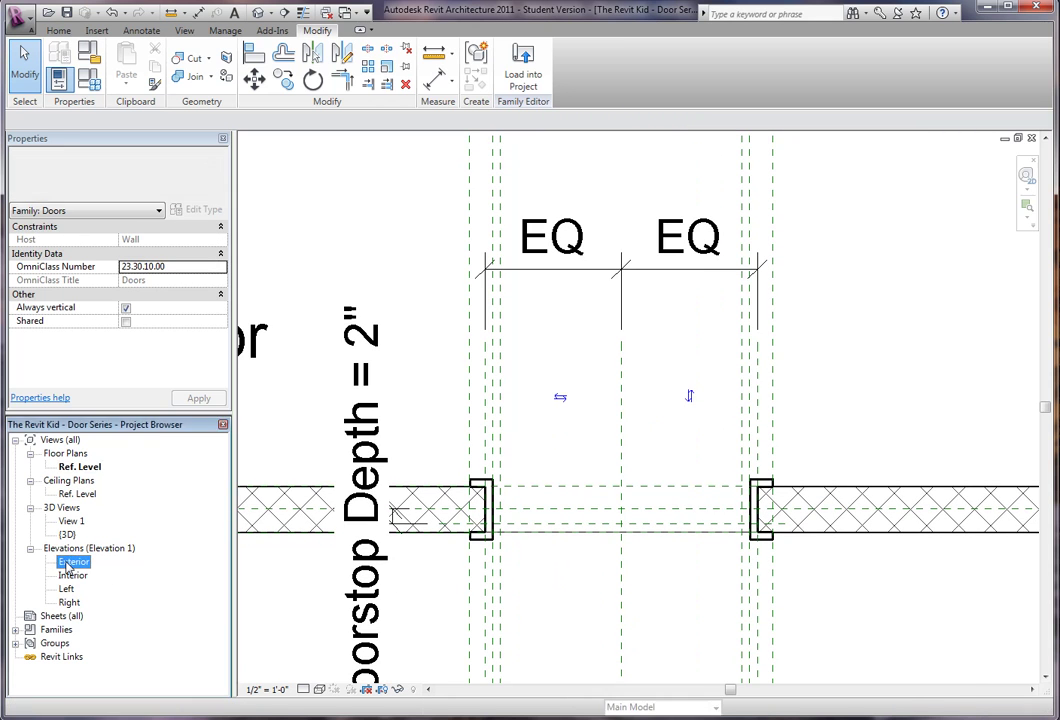
pyautogui.scroll(-5, 494, 338)
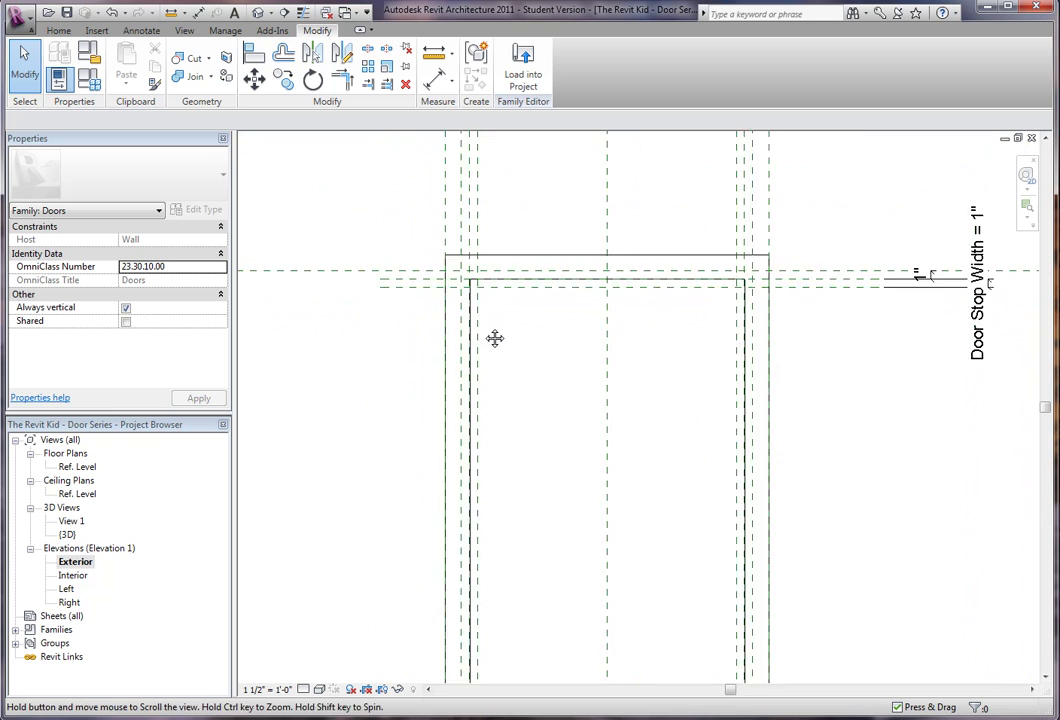
pyautogui.moveTo(475, 337); pyautogui.dragTo(450, 350, button='middle')
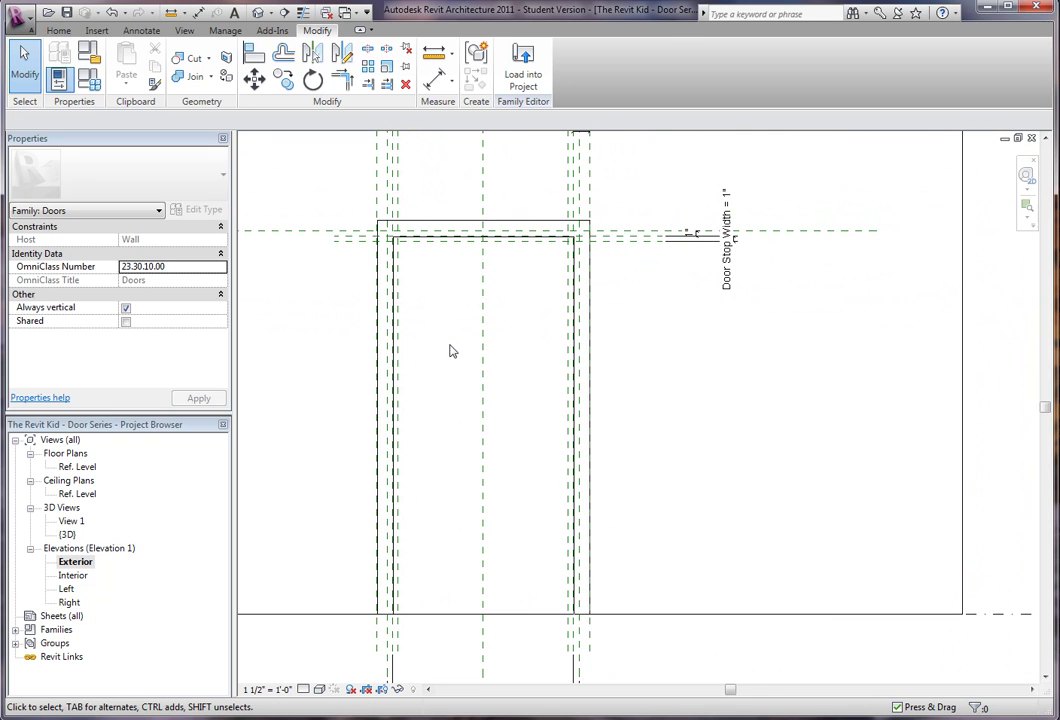
# Start an extrusion and sketch a 2'-10" by 5'-11" rectangle on the frame's inner edge down to the floor, locking its sides.
pyautogui.click(58, 30)
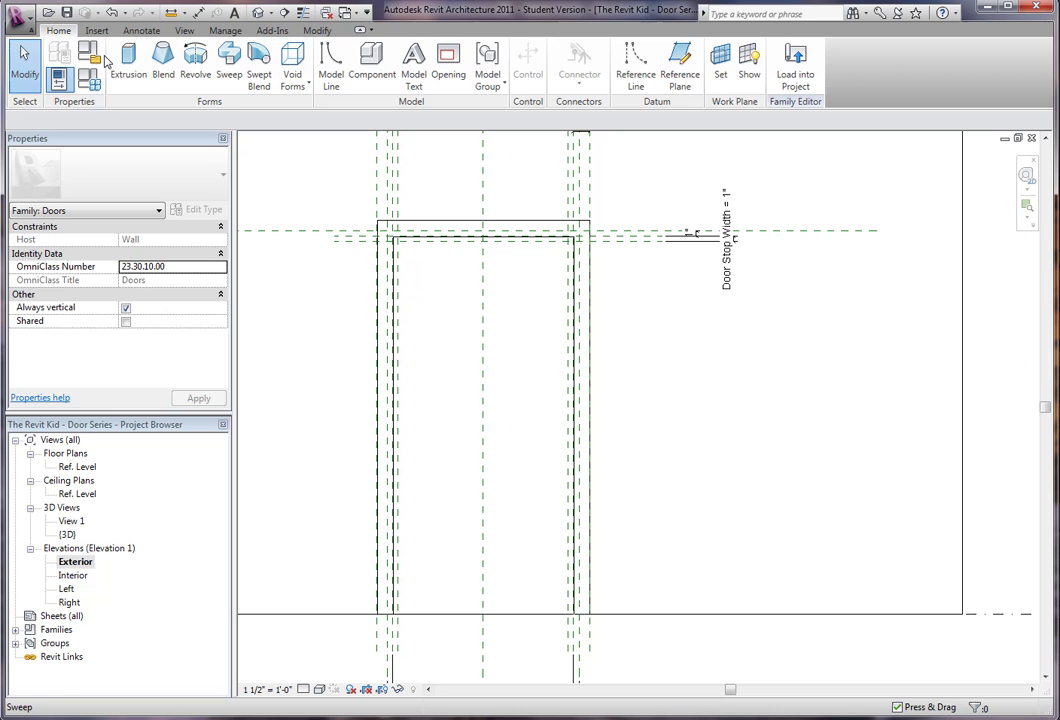
pyautogui.click(122, 60)
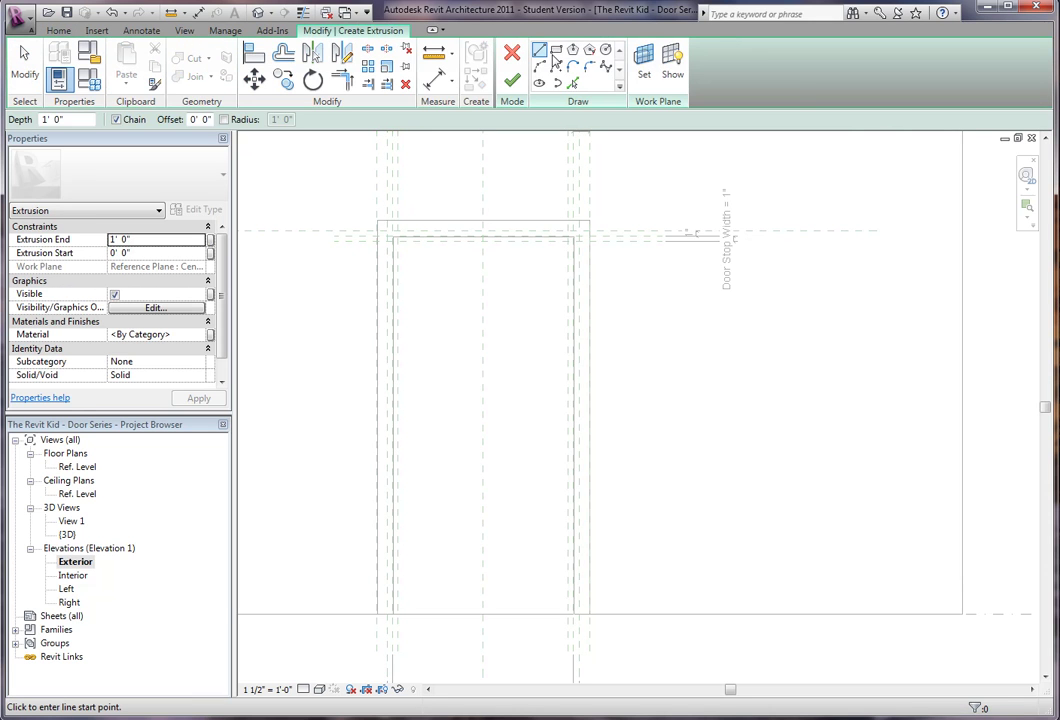
pyautogui.click(557, 58)
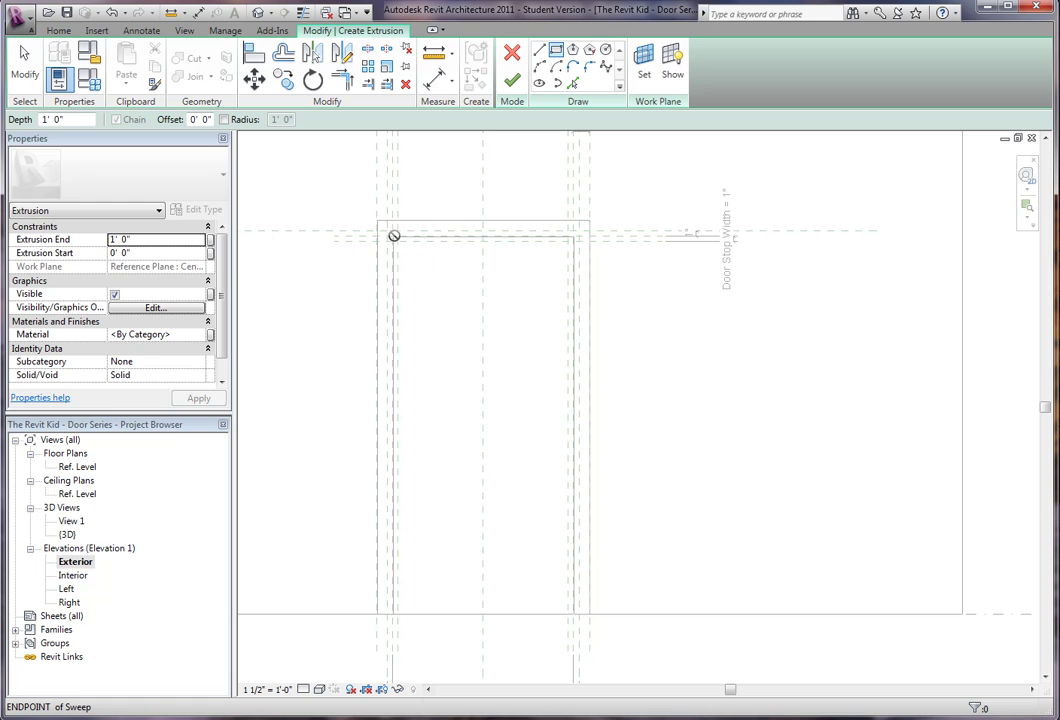
pyautogui.click(392, 236)
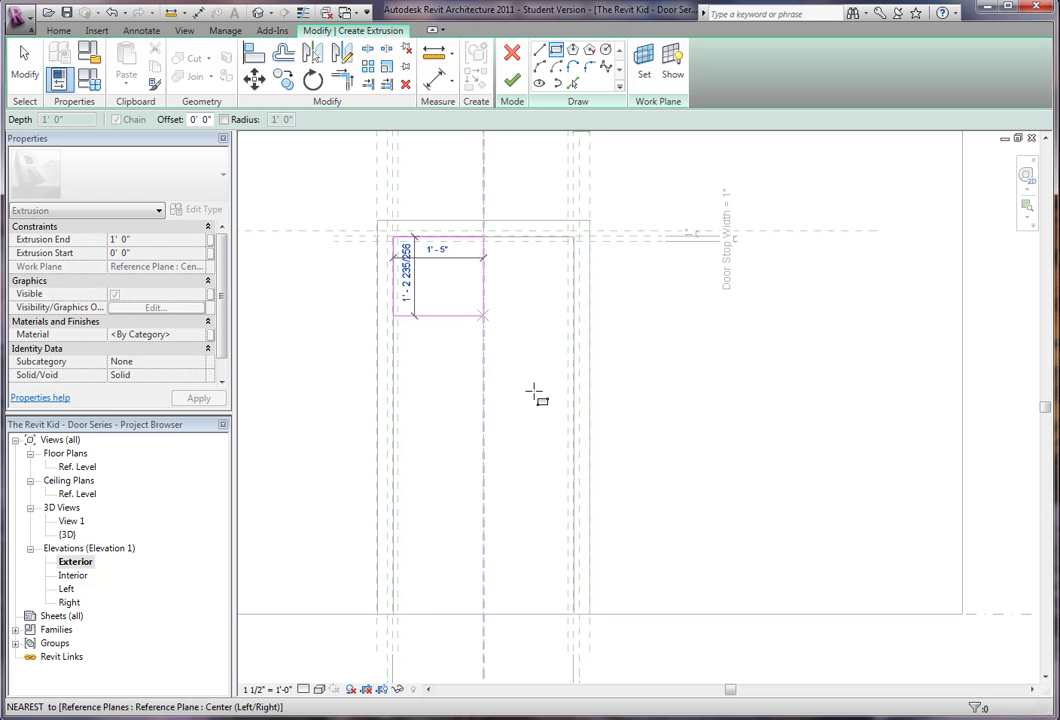
pyautogui.click(573, 614)
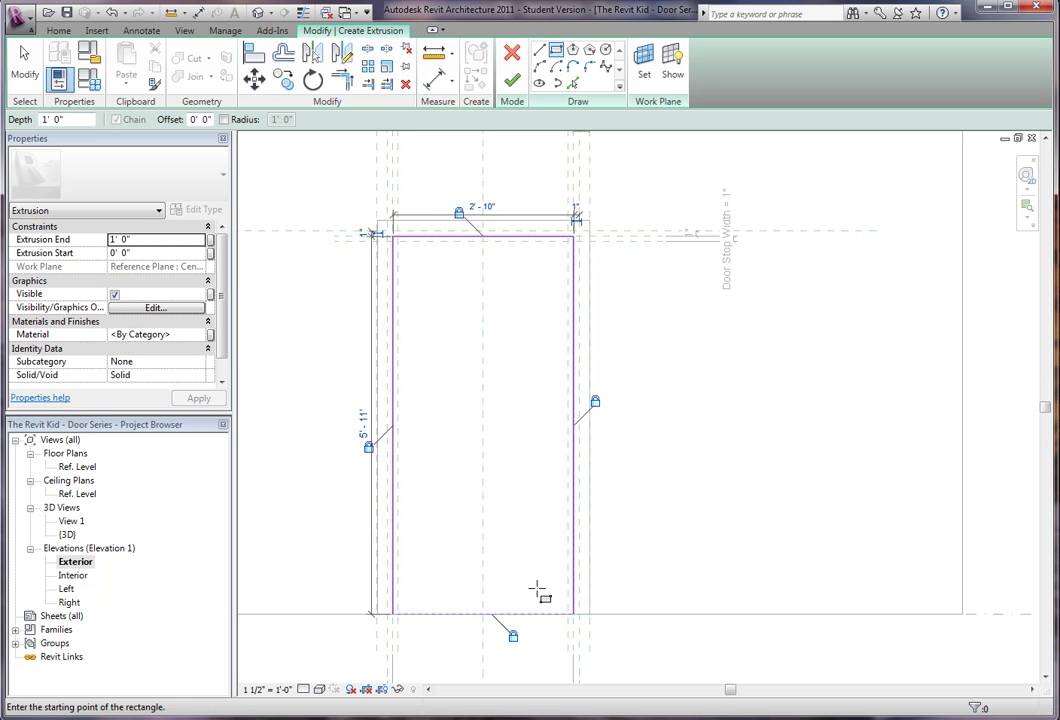
# Sketch a second rectangle inside the first on the Door Stop Width reference planes, down to the floor, and lock its sides.
pyautogui.click(396, 239)
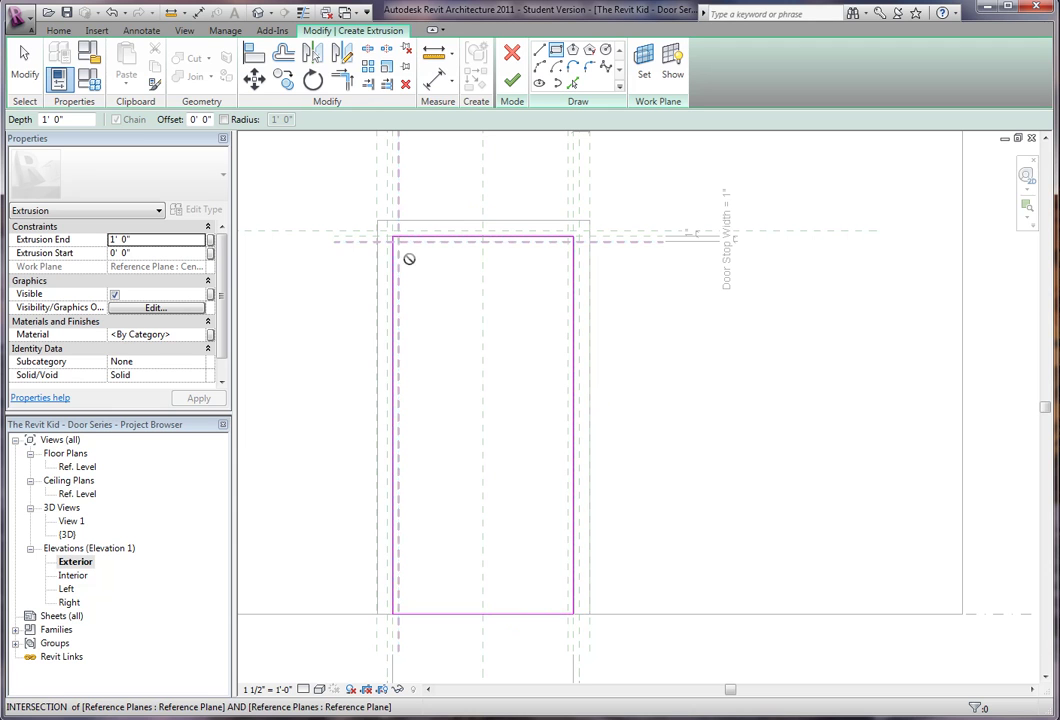
pyautogui.click(567, 613)
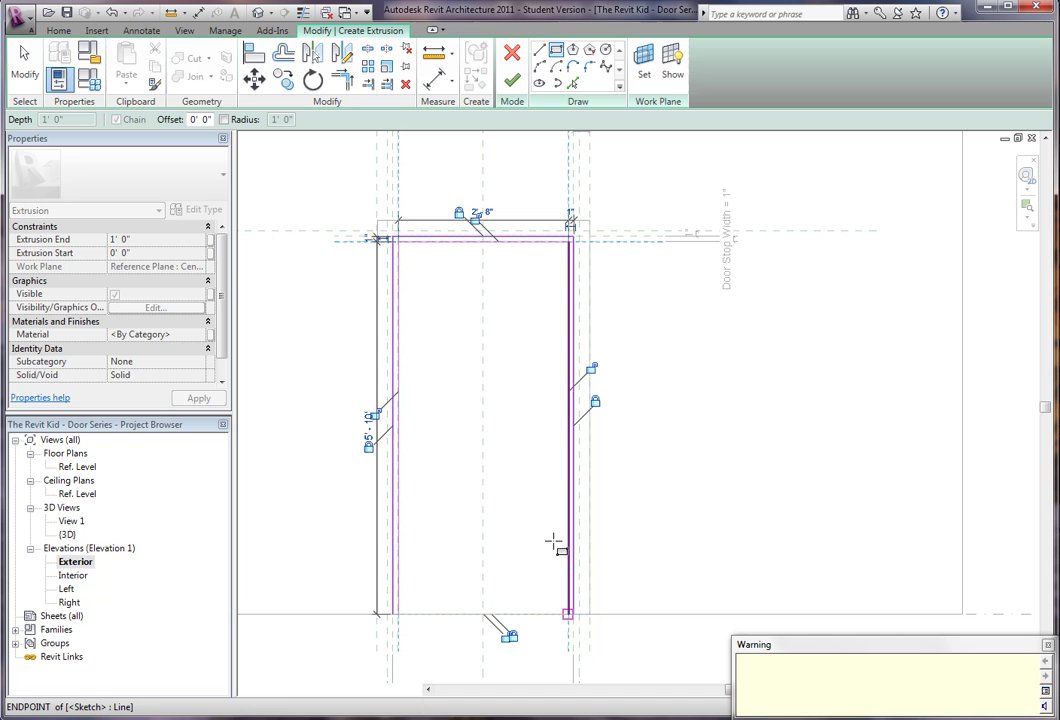
pyautogui.click(564, 608)
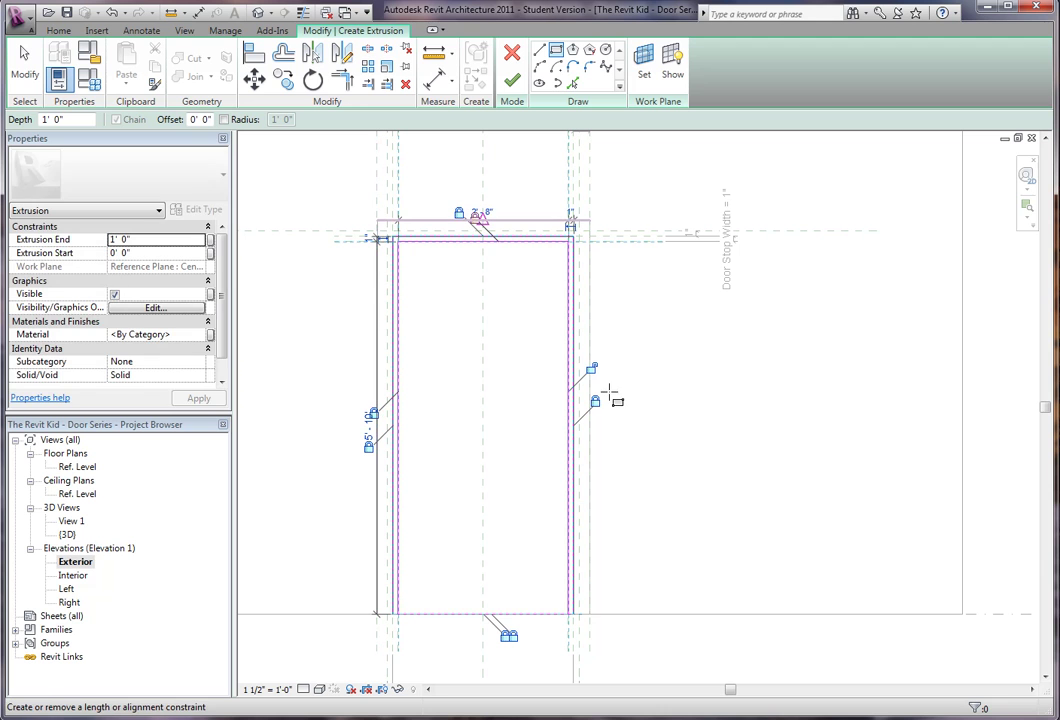
pyautogui.press('Escape')
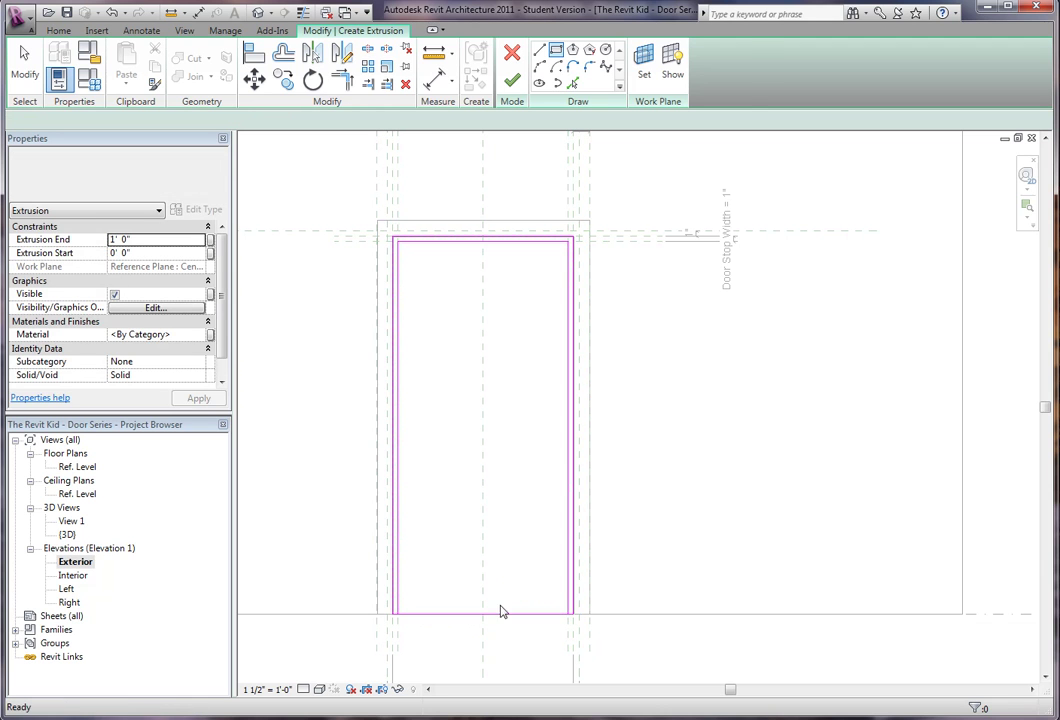
# Split the sketch's bottom line at floor level between the two jambs.
pyautogui.click(503, 613)
pyautogui.scroll(2, 505, 607)
pyautogui.click(549, 554)
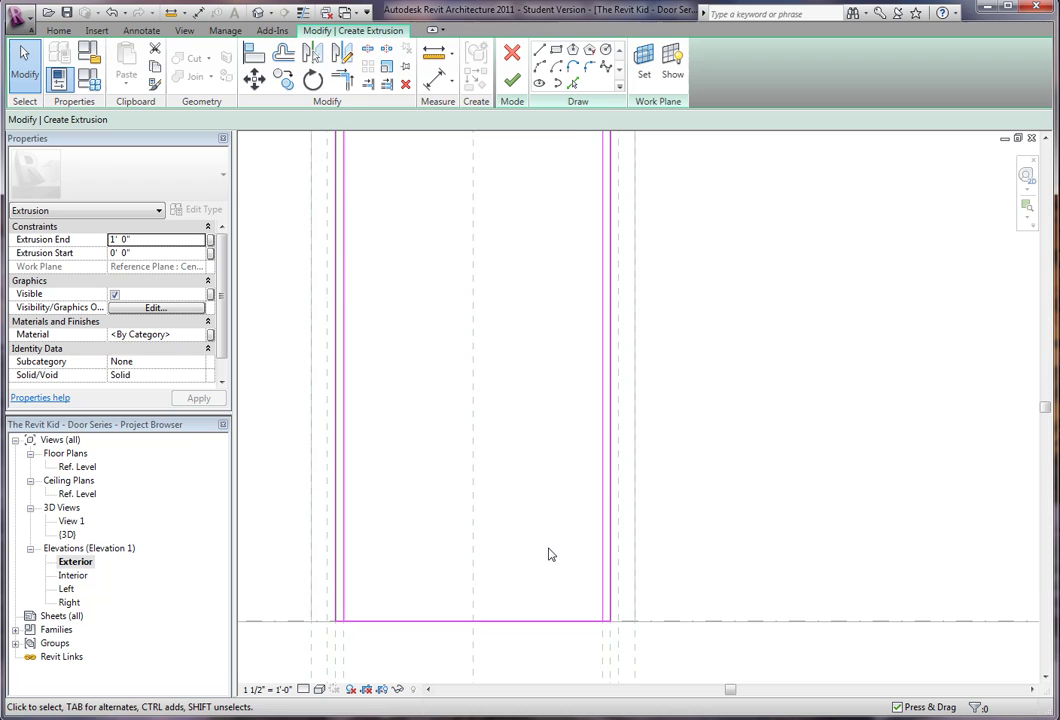
pyautogui.moveTo(549, 554)
pyautogui.mouseDown(button='middle')
pyautogui.moveTo(651, 504)
pyautogui.moveTo(712, 534)
pyautogui.mouseUp(button='middle')
pyautogui.scroll(2, 675, 548)
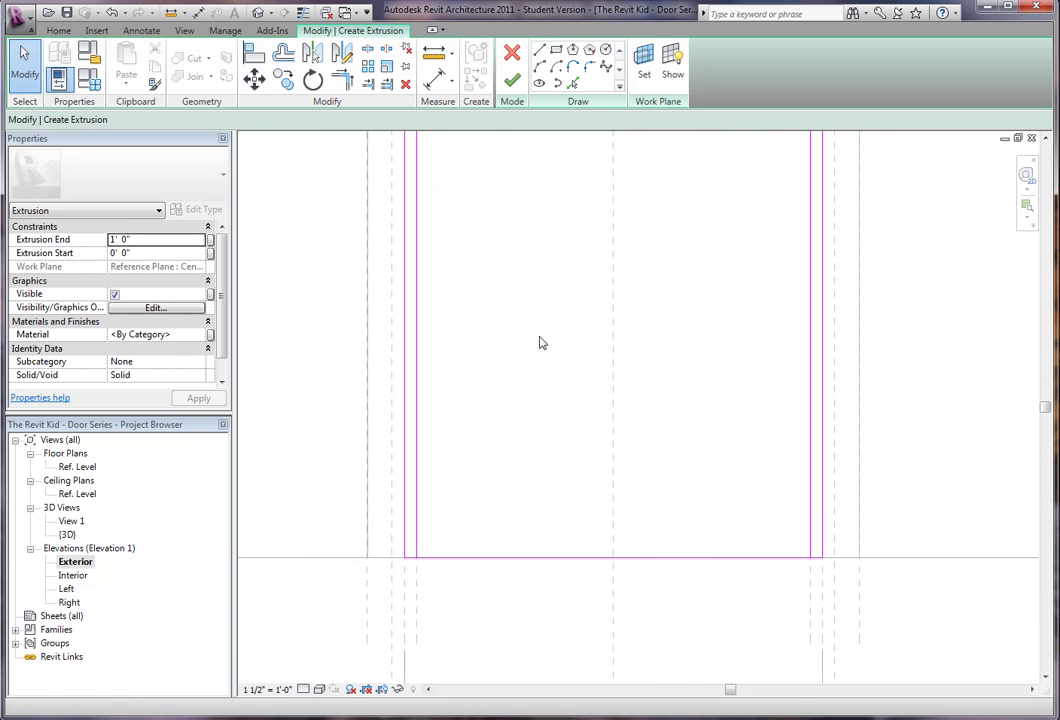
pyautogui.moveTo(546, 343); pyautogui.dragTo(568, 362, button='middle')
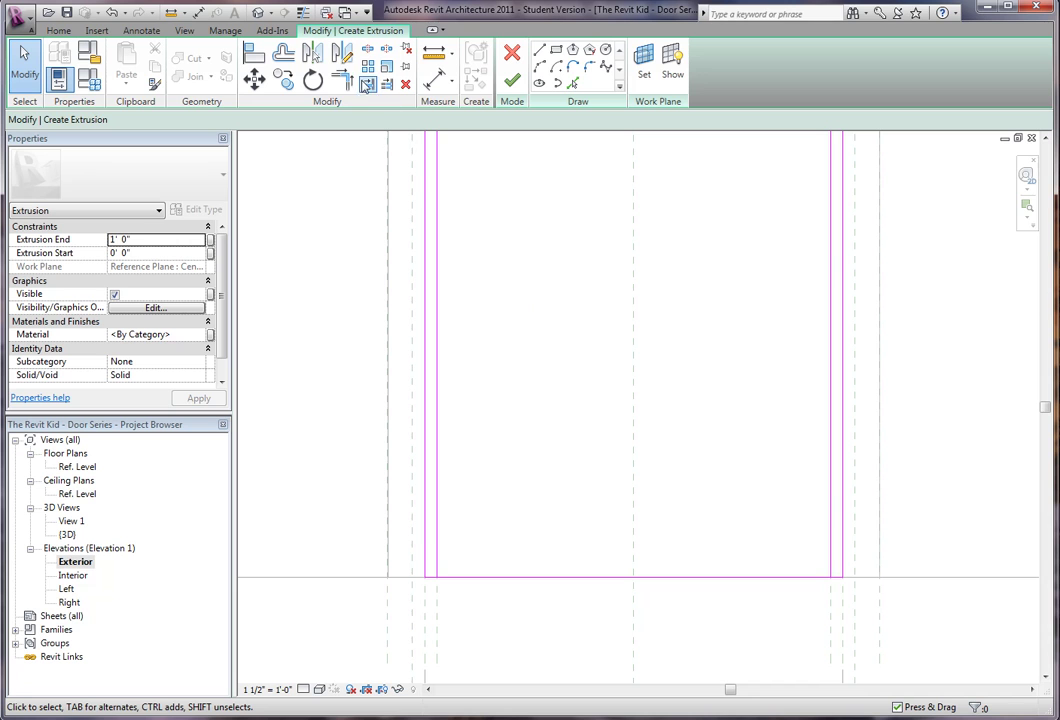
pyautogui.moveTo(490, 246); pyautogui.dragTo(454, 295, button='middle')
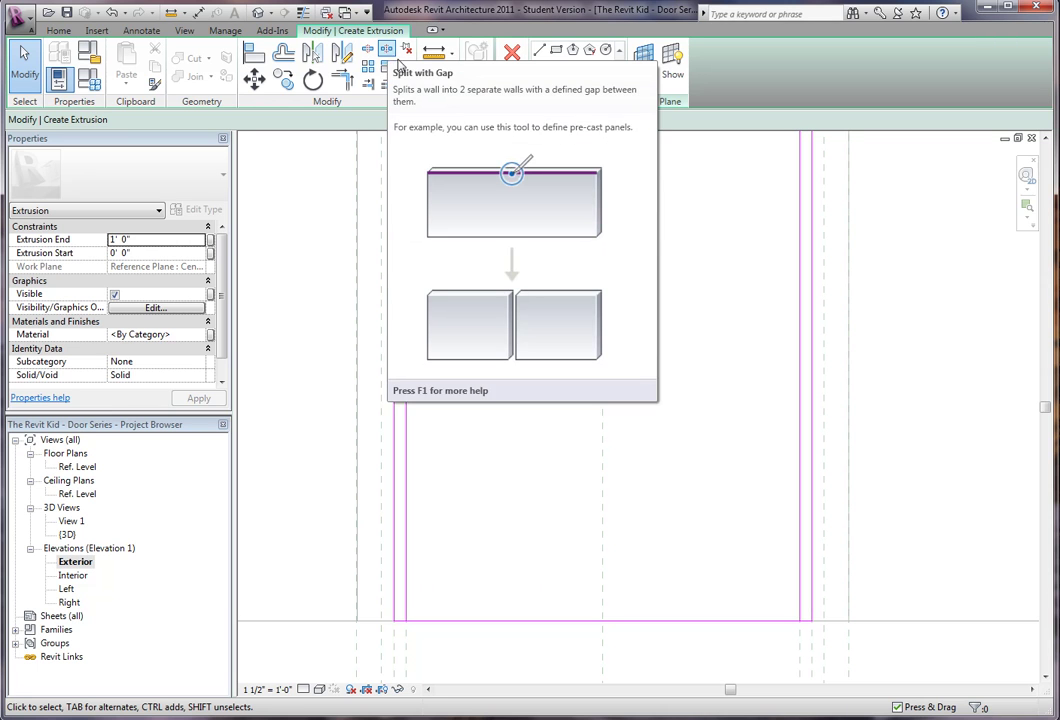
pyautogui.press('l')
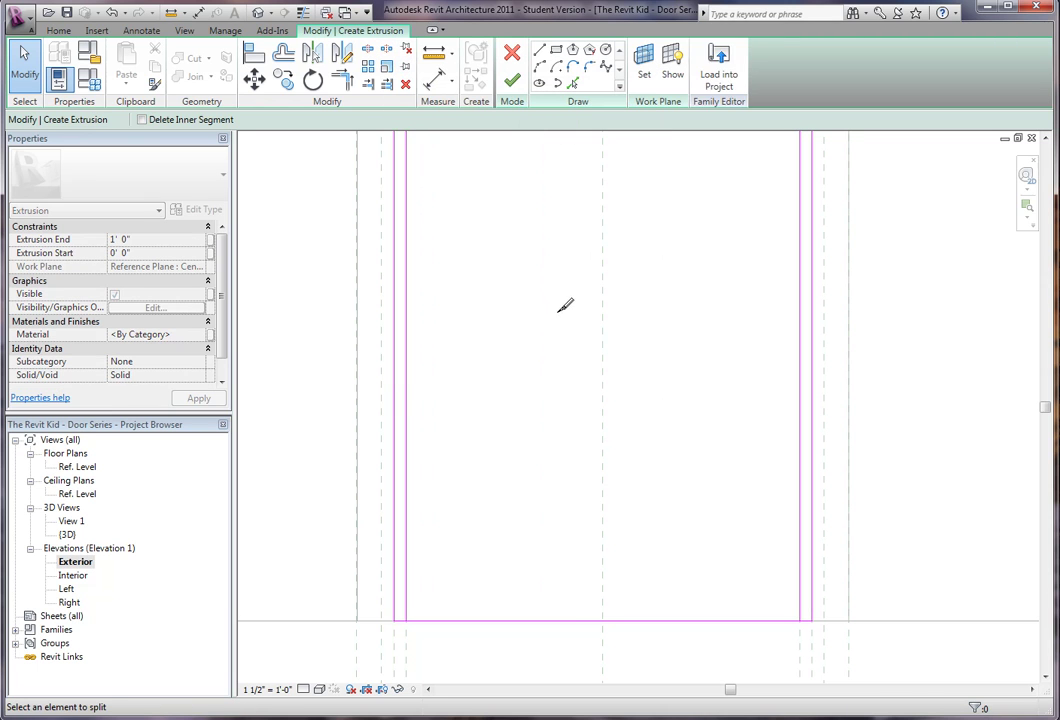
pyautogui.click(575, 621)
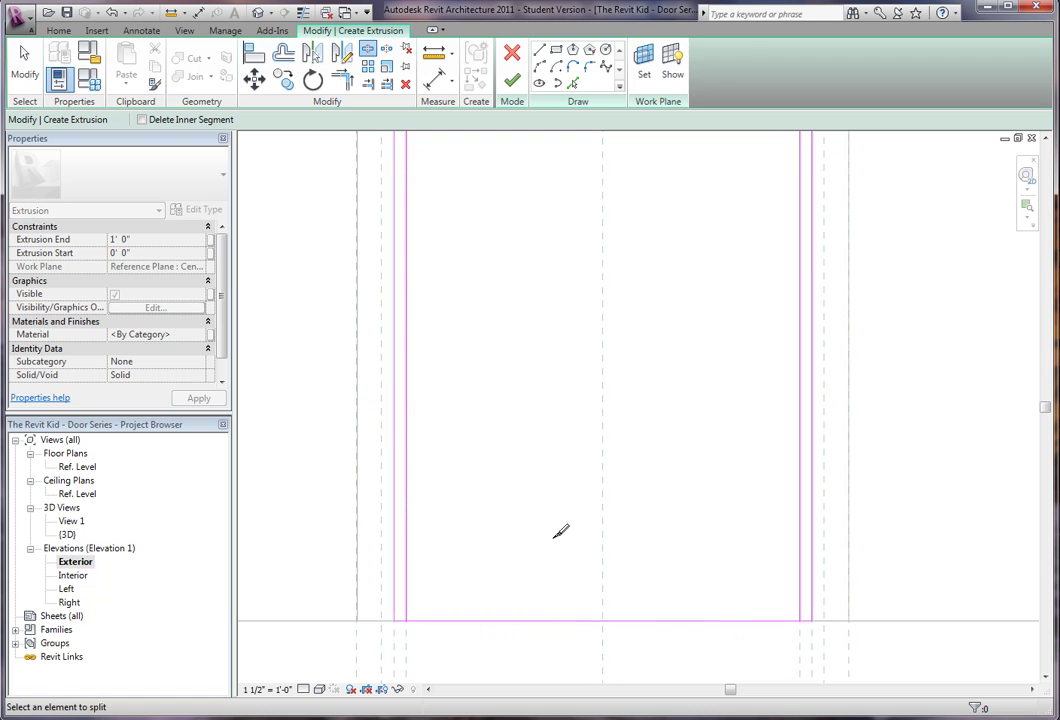
pyautogui.press('Escape')
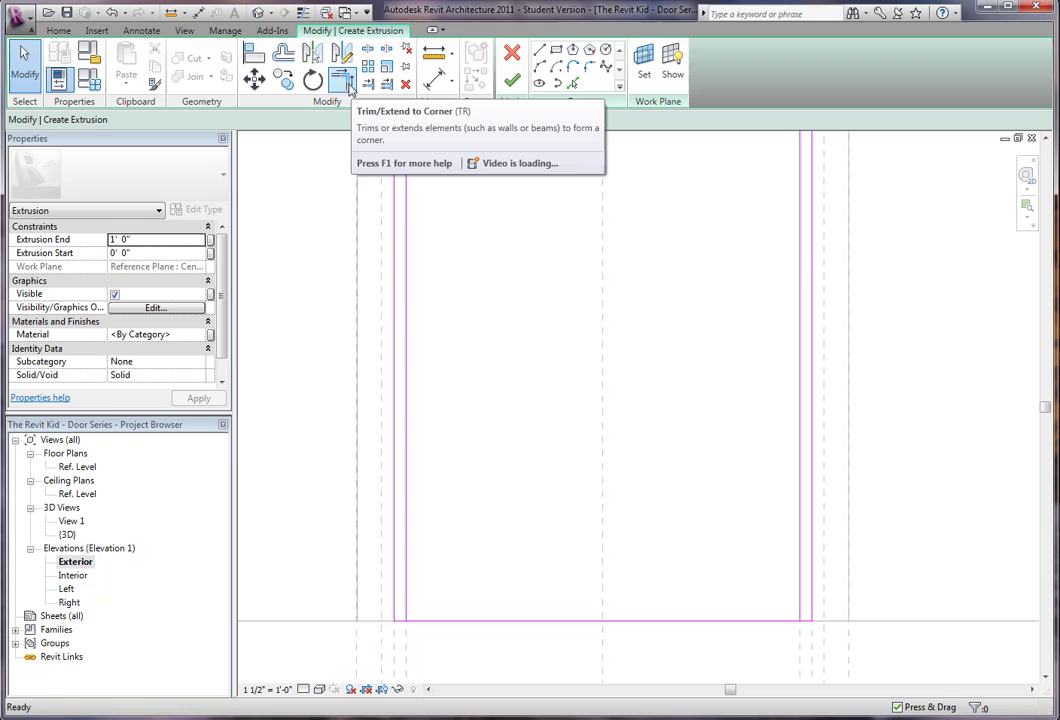
# Trim the inner vertical lines and the split floor line to corners, closing the profile at the foot of each jamb.
pyautogui.click(344, 86)
pyautogui.click(406, 620)
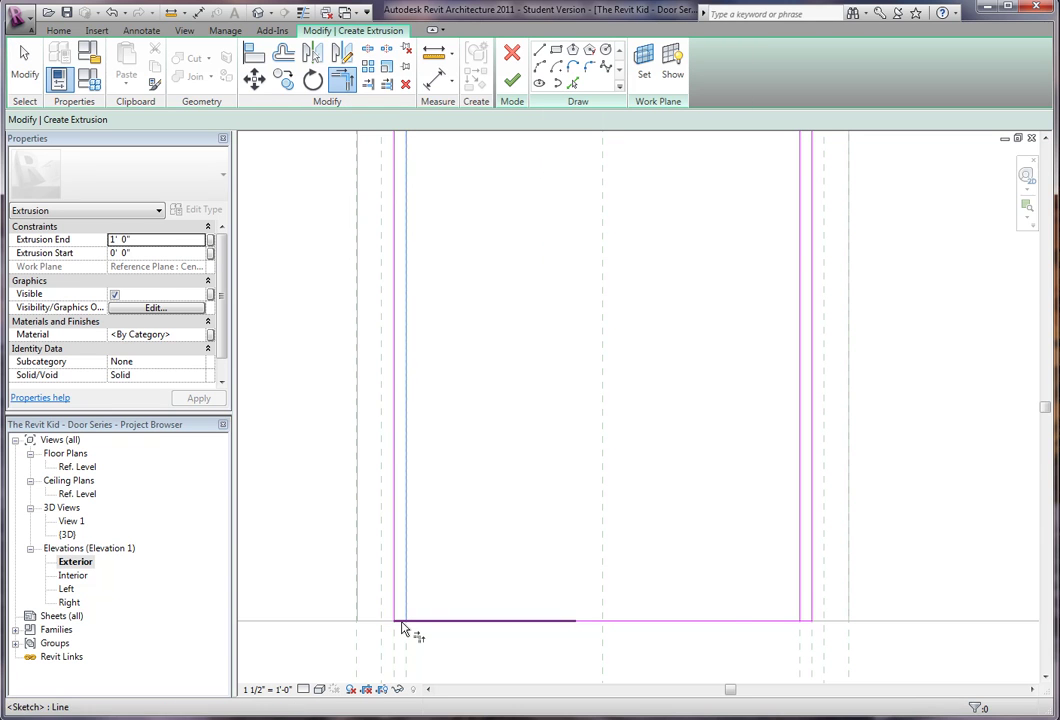
pyautogui.click(402, 621)
pyautogui.click(800, 598)
pyautogui.click(805, 621)
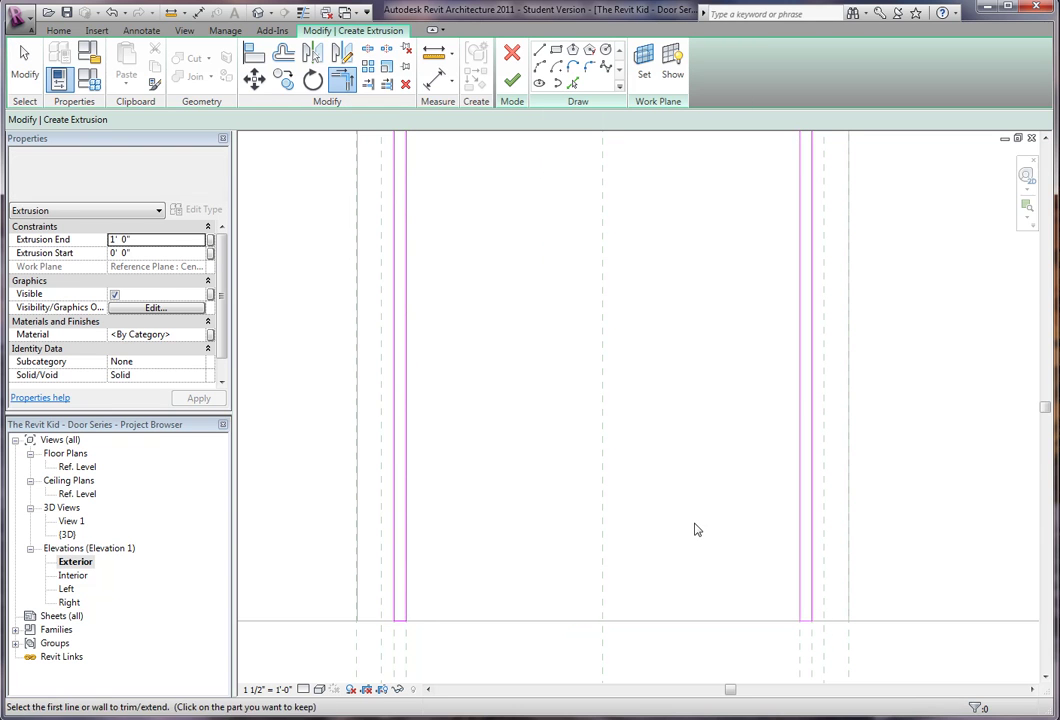
pyautogui.press('Escape')
# Finish the door stop extrusion and check it in the 3D view.
pyautogui.scroll(-3, 726, 497)
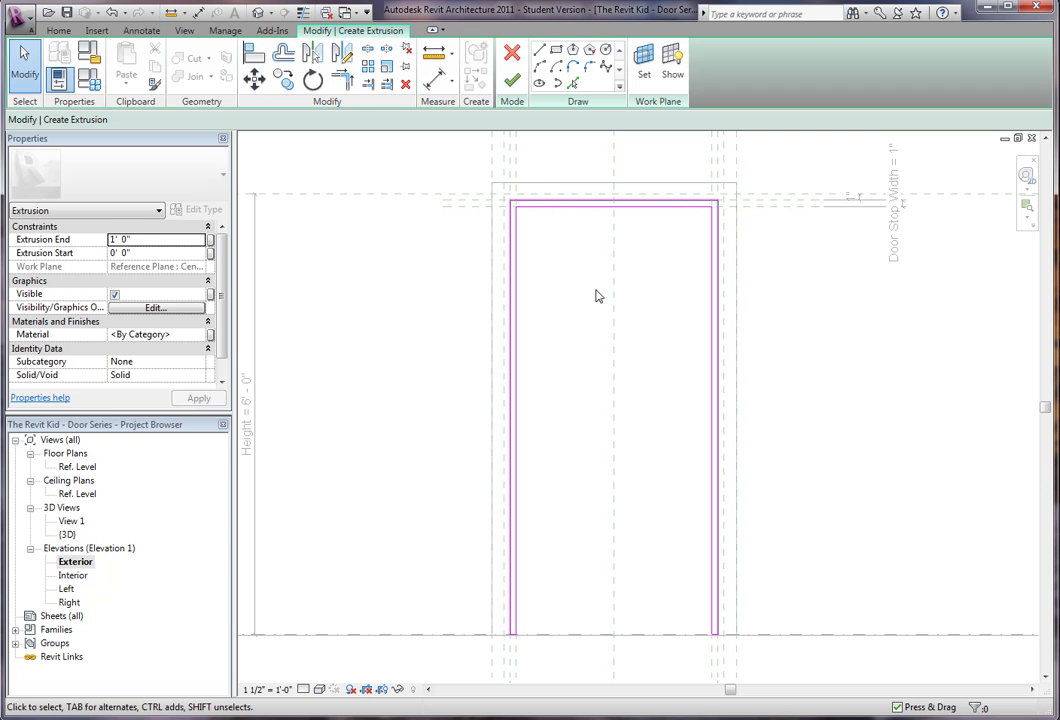
pyautogui.moveTo(585, 283); pyautogui.dragTo(529, 276, button='middle')
pyautogui.scroll(-1, 565, 264)
pyautogui.click(511, 83)
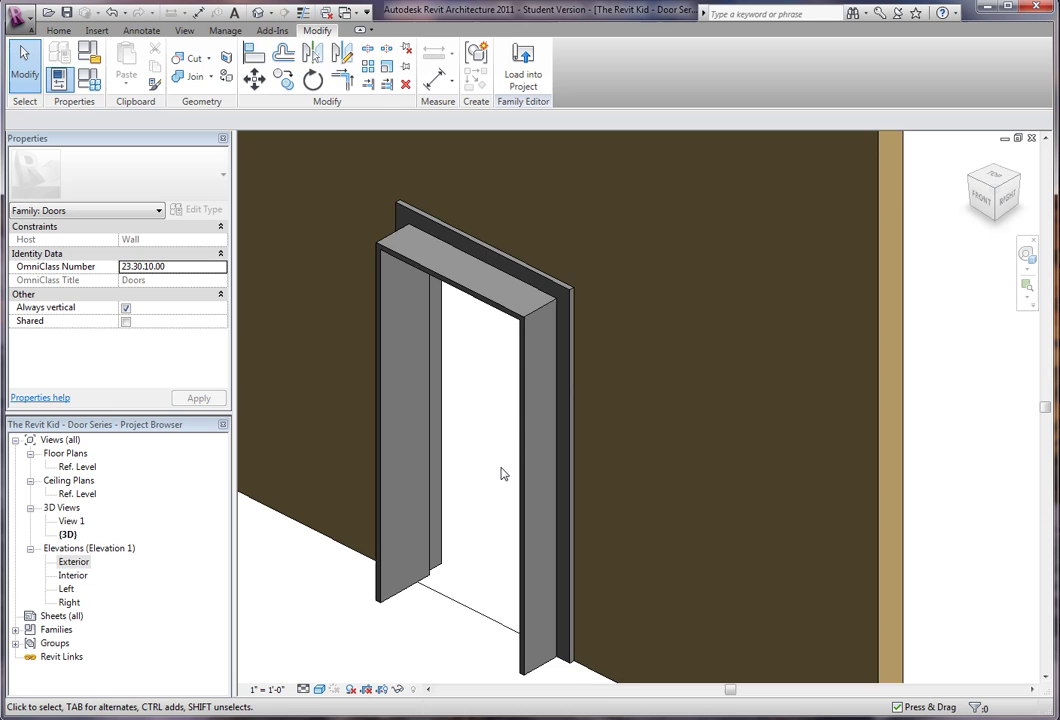
pyautogui.keyDown('shift'); pyautogui.moveTo(502, 471); pyautogui.dragTo(830, 380, button='middle'); pyautogui.keyUp('shift')
# In the Ref. Level floor plan, align the door stop's inner face to the wall's center plane and lock it.
pyautogui.doubleClick(77, 467)
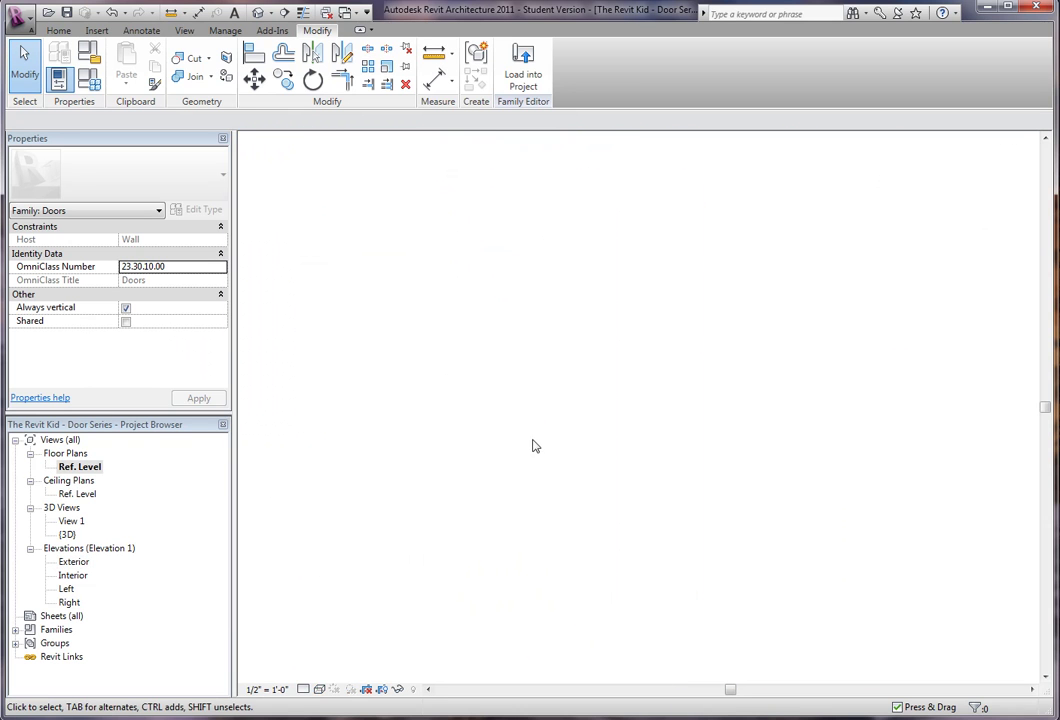
pyautogui.scroll(4, 523, 485)
pyautogui.click(478, 499)
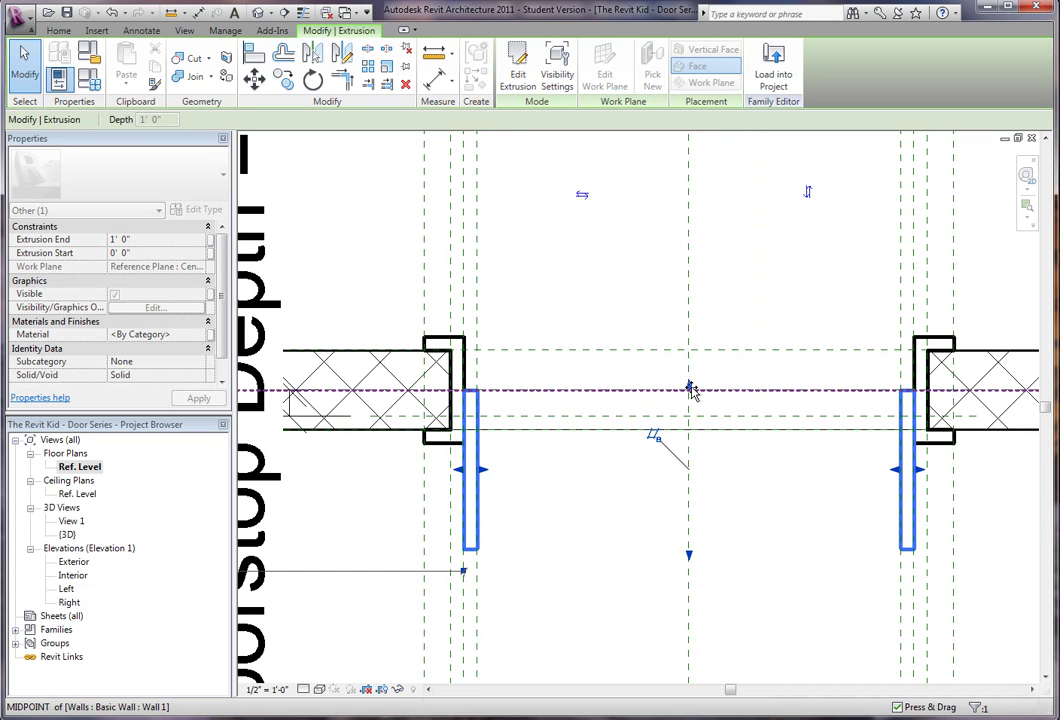
pyautogui.click(767, 513)
pyautogui.press('l')
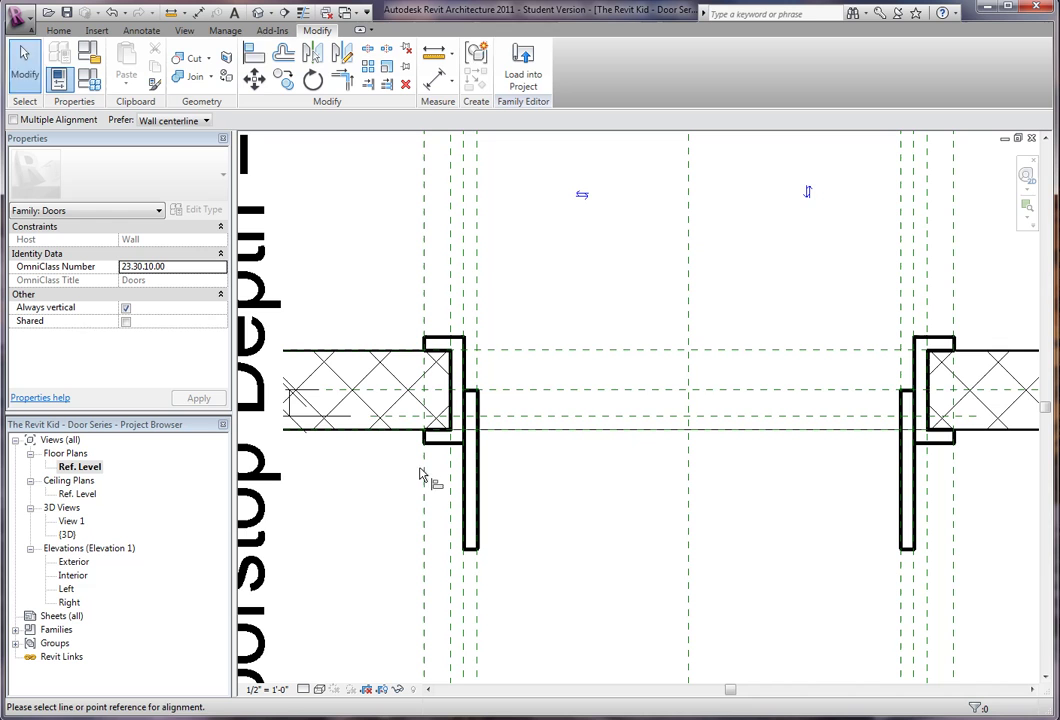
pyautogui.click(407, 400)
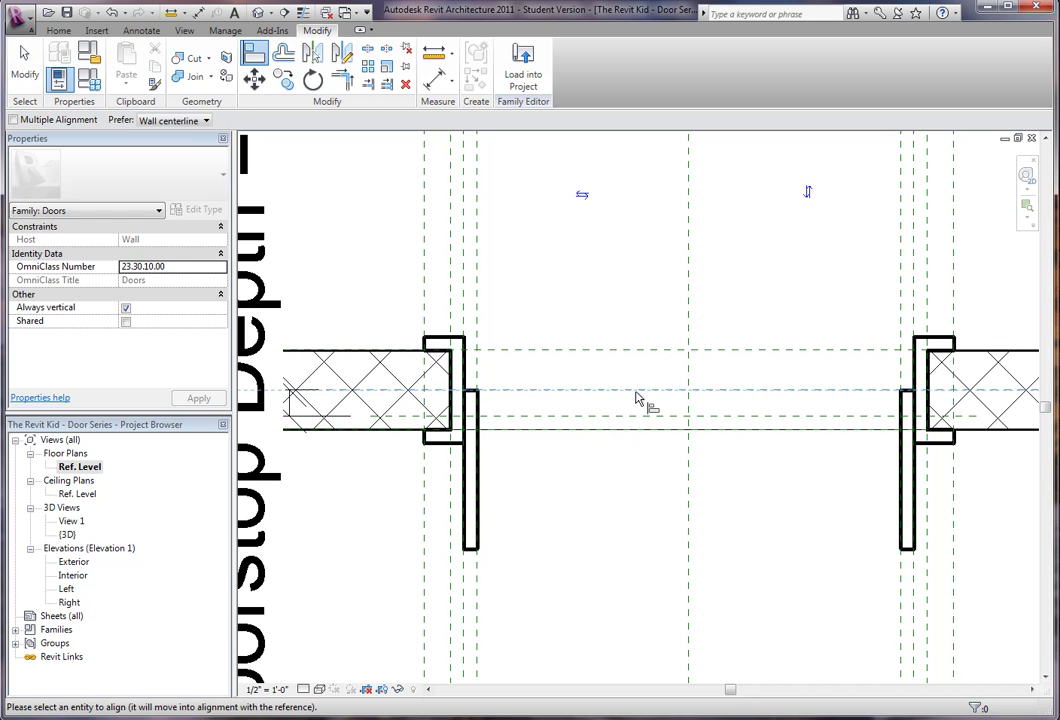
pyautogui.click(474, 397)
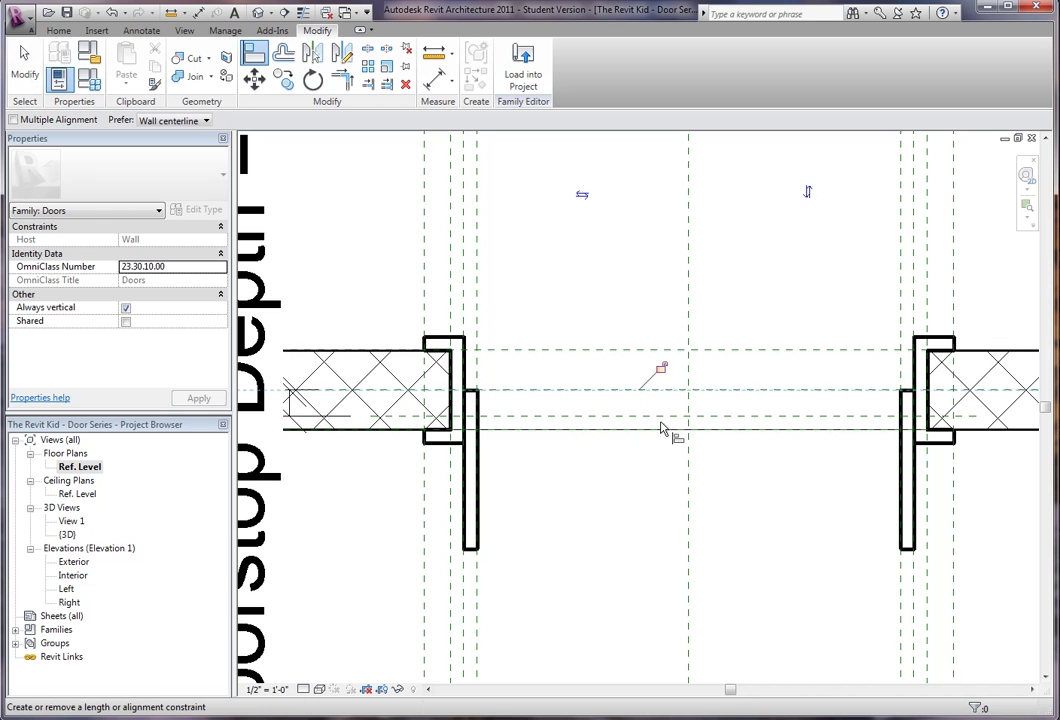
# Align the door stop's protruding end face to the Doorstop Depth reference plane and lock the alignment.
pyautogui.click(596, 438)
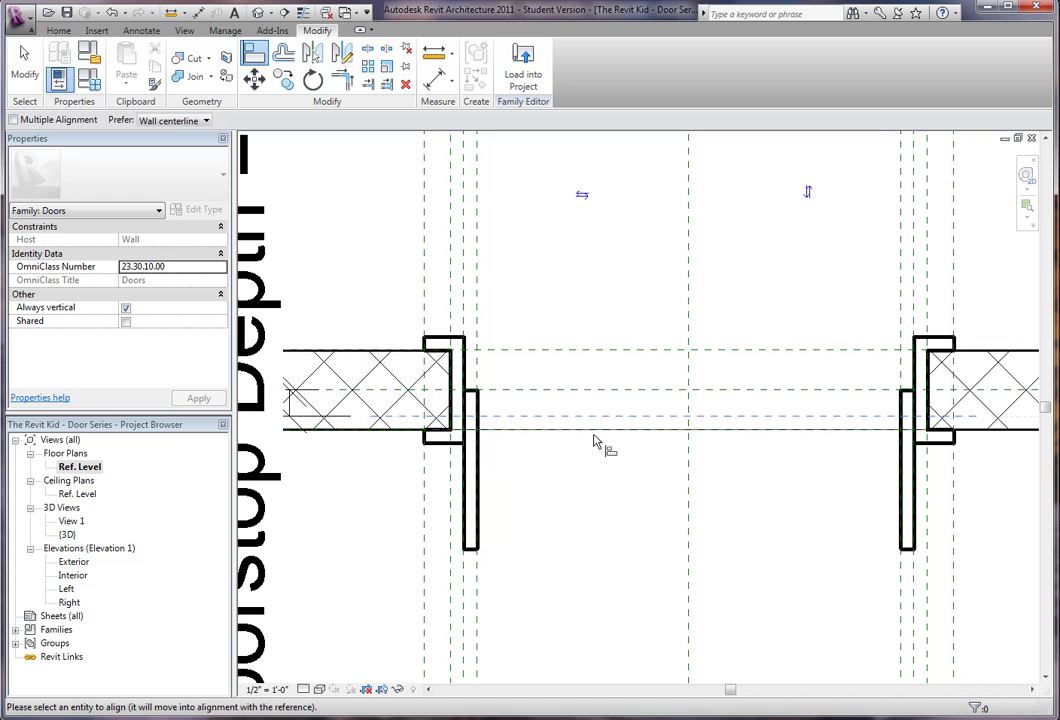
pyautogui.click(477, 552)
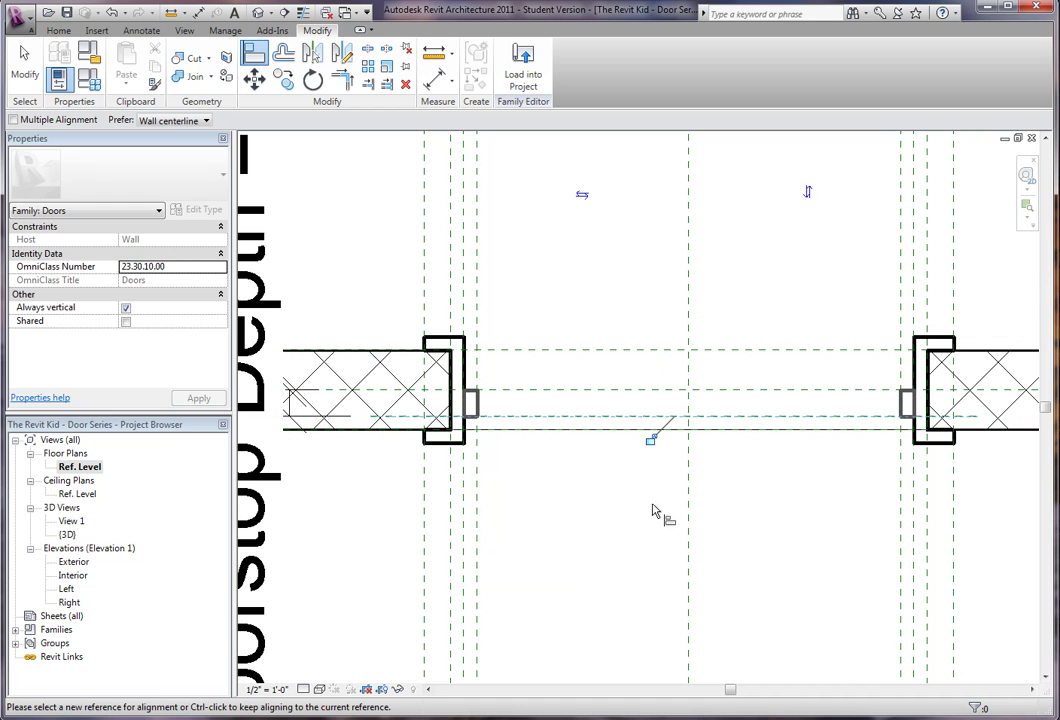
pyautogui.click(652, 440)
pyautogui.press('Escape')
pyautogui.press('Escape')
pyautogui.scroll(-2, 655, 508)
pyautogui.scroll(2, 662, 430)
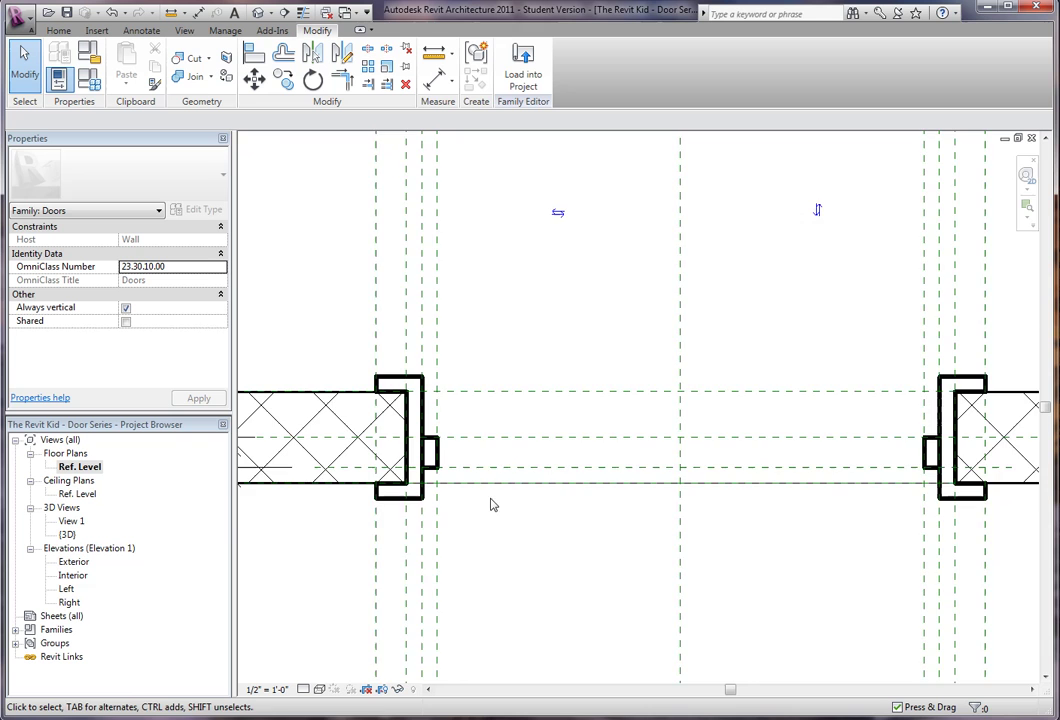
pyautogui.scroll(1, 465, 489)
pyautogui.moveTo(598, 463); pyautogui.dragTo(760, 416, button='middle')
pyautogui.scroll(2, 552, 410)
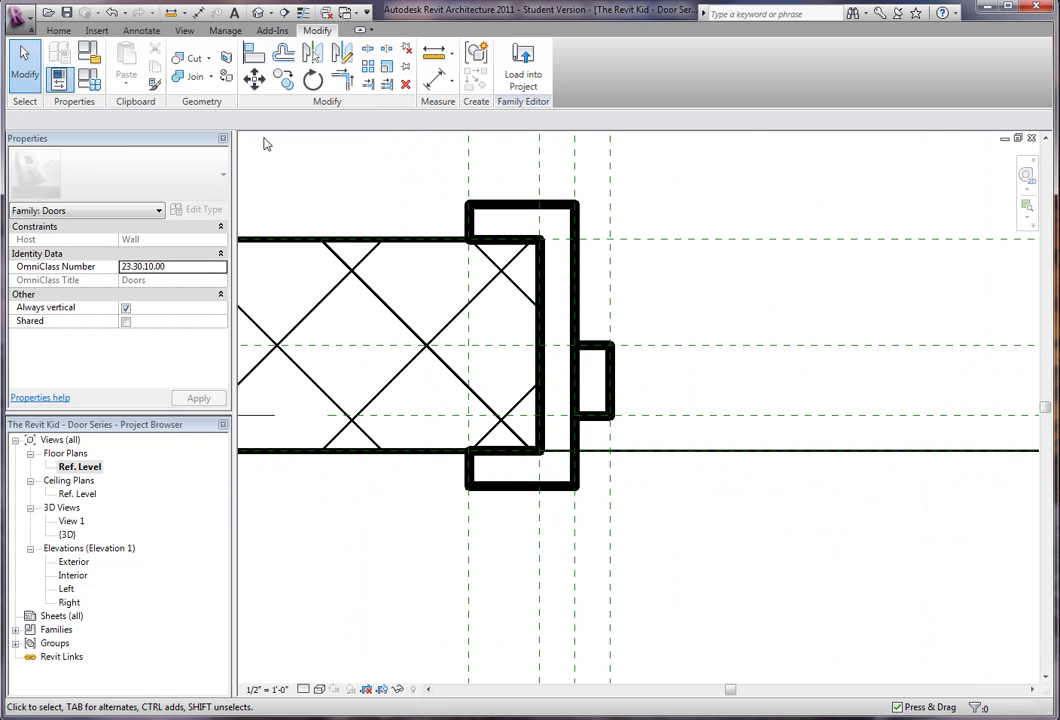
pyautogui.click(195, 77)
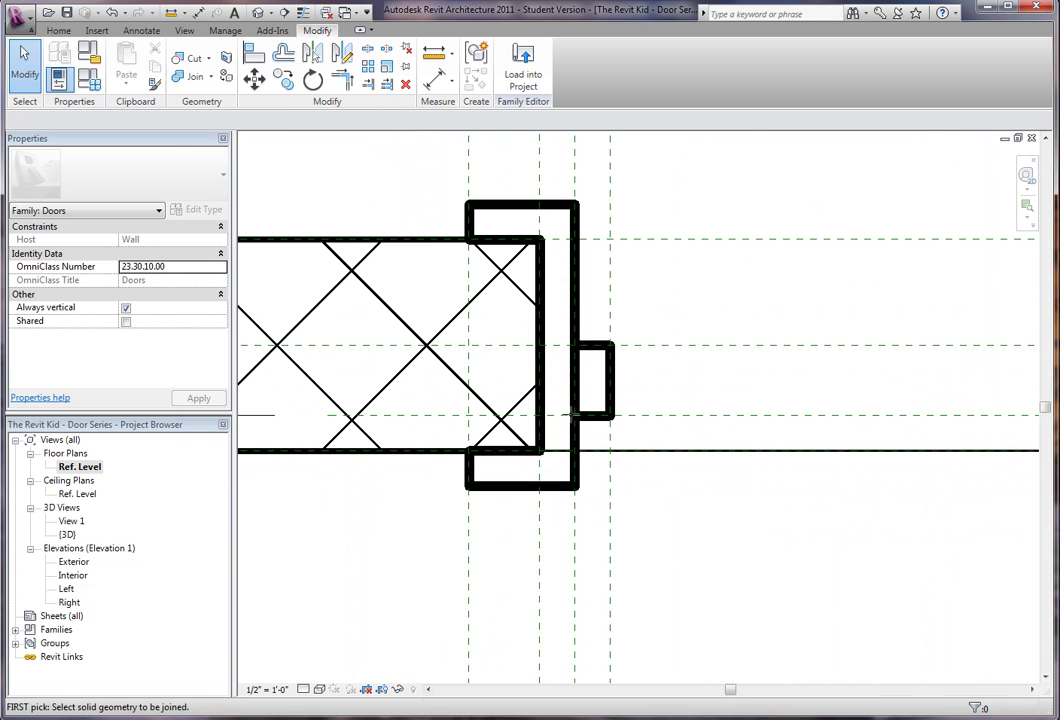
pyautogui.press('Escape')
pyautogui.scroll(-4, 606, 496)
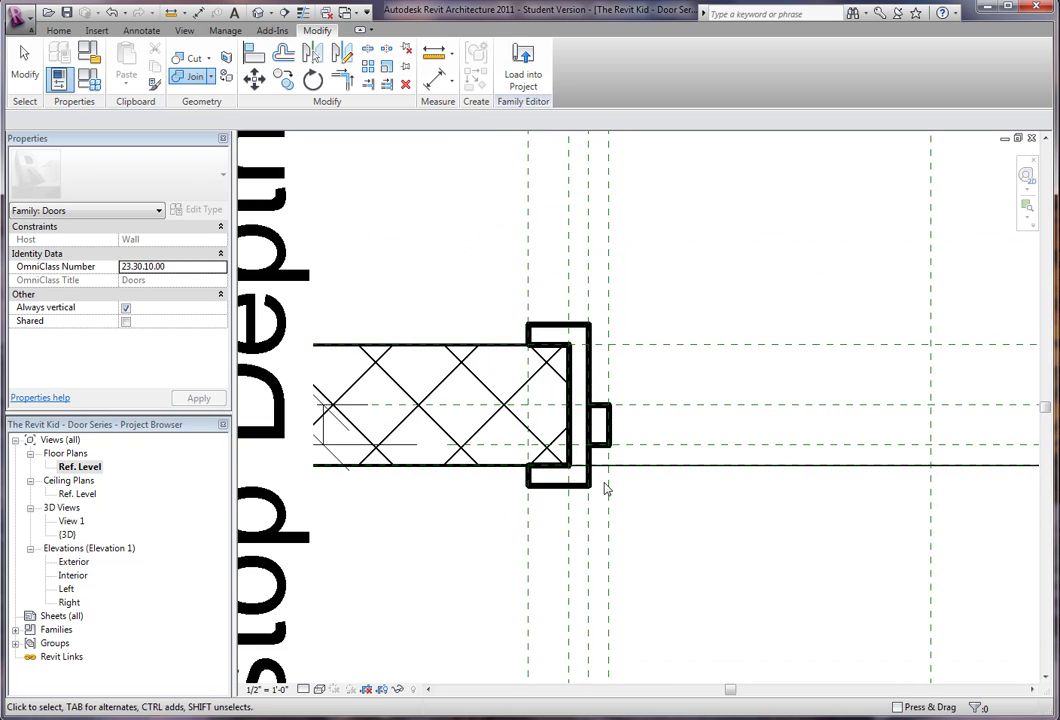
# Examine the frame, door stop and opening in the Ref. Level plan and the Exterior elevation.
pyautogui.moveTo(600, 512); pyautogui.dragTo(456, 502, button='middle')
pyautogui.scroll(-1, 556, 501)
pyautogui.scroll(2, 450, 488)
pyautogui.scroll(-2, 447, 497)
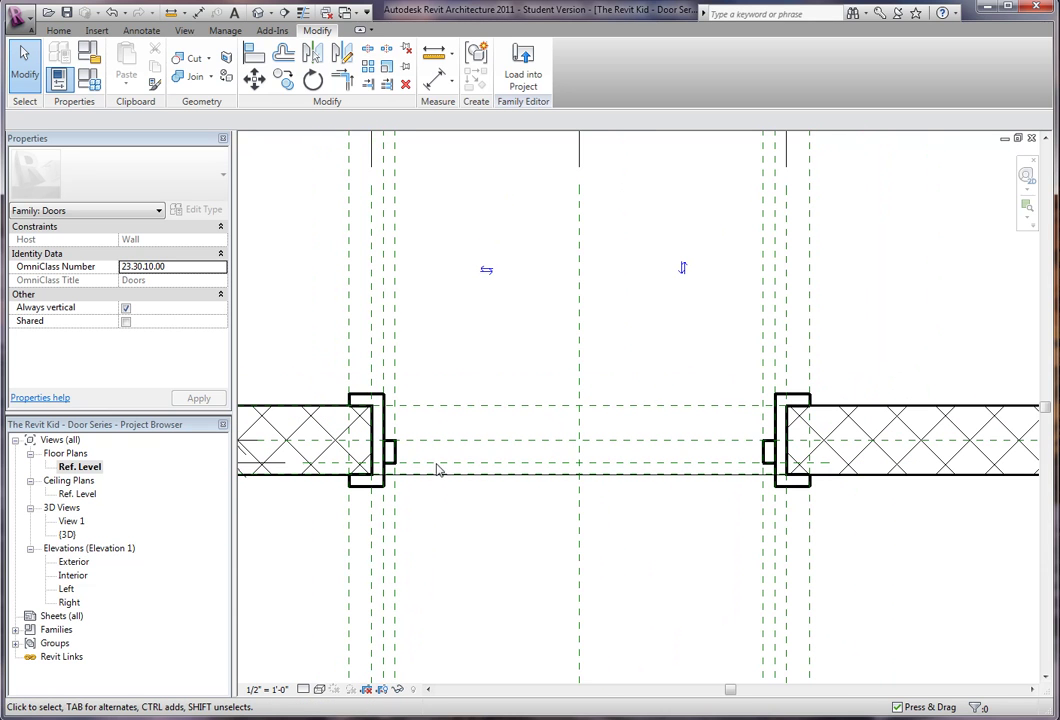
pyautogui.moveTo(423, 458); pyautogui.dragTo(627, 432, button='middle')
pyautogui.scroll(-2, 437, 477)
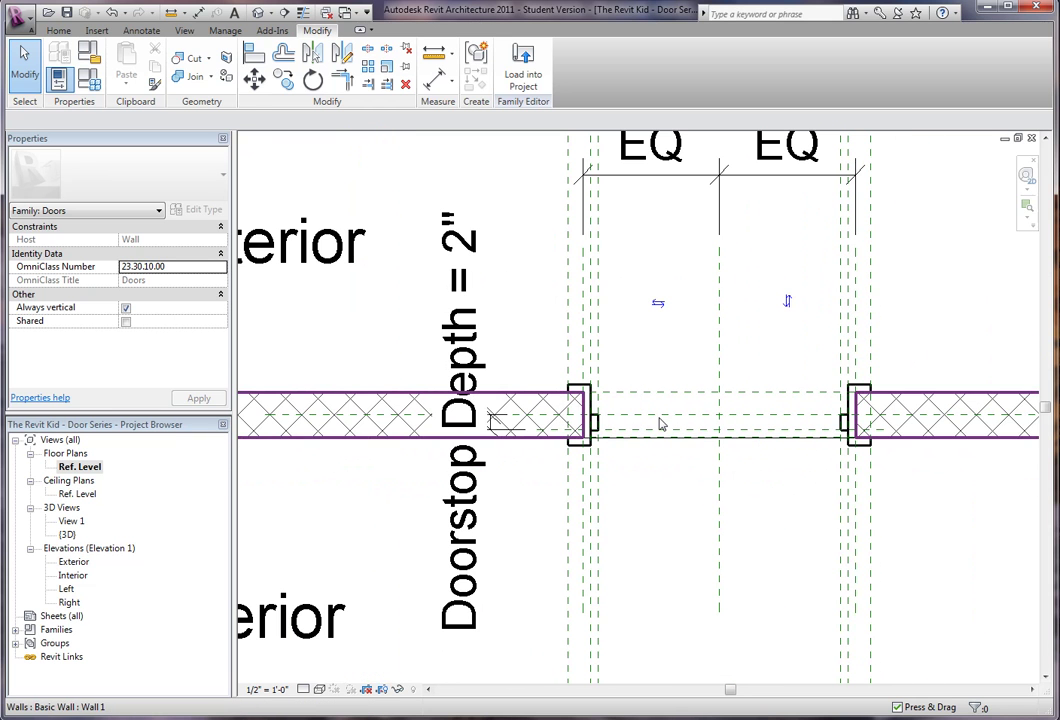
pyautogui.scroll(3, 622, 471)
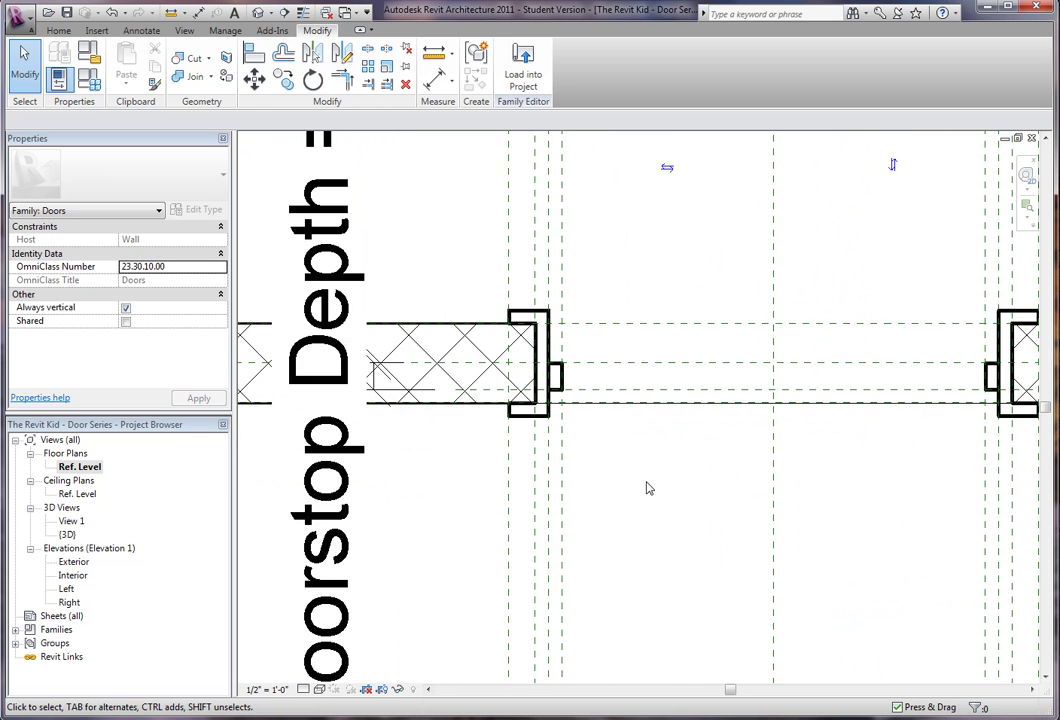
pyautogui.doubleClick(73, 562)
pyautogui.moveTo(593, 355); pyautogui.dragTo(586, 355, button='middle')
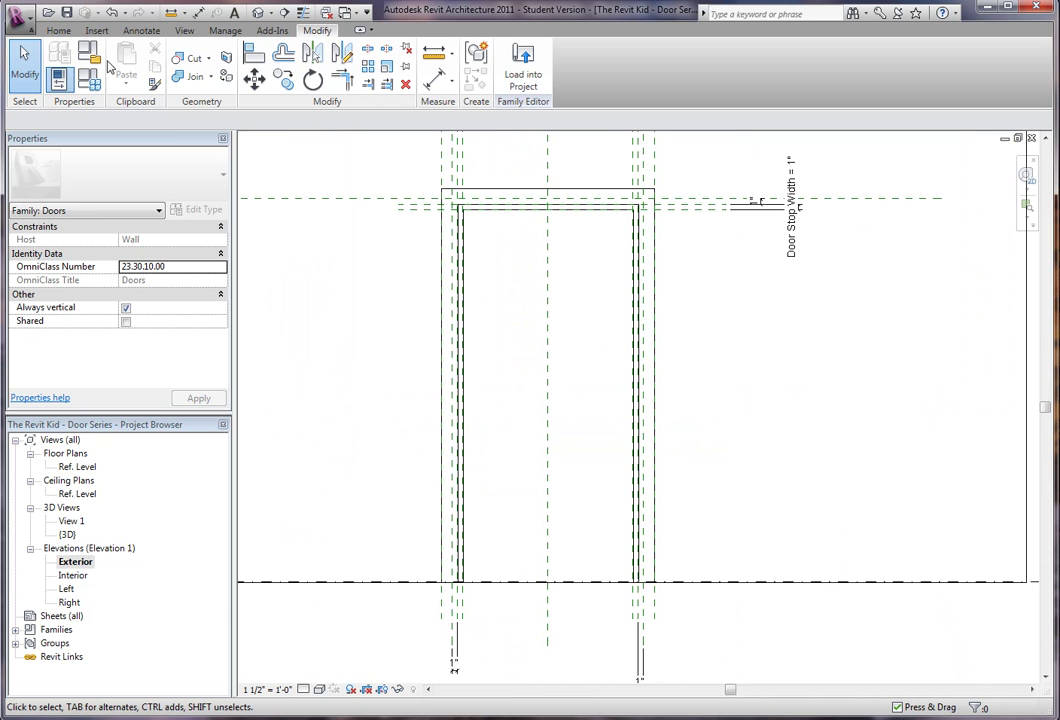
pyautogui.doubleClick(77, 467)
pyautogui.scroll(1, 566, 419)
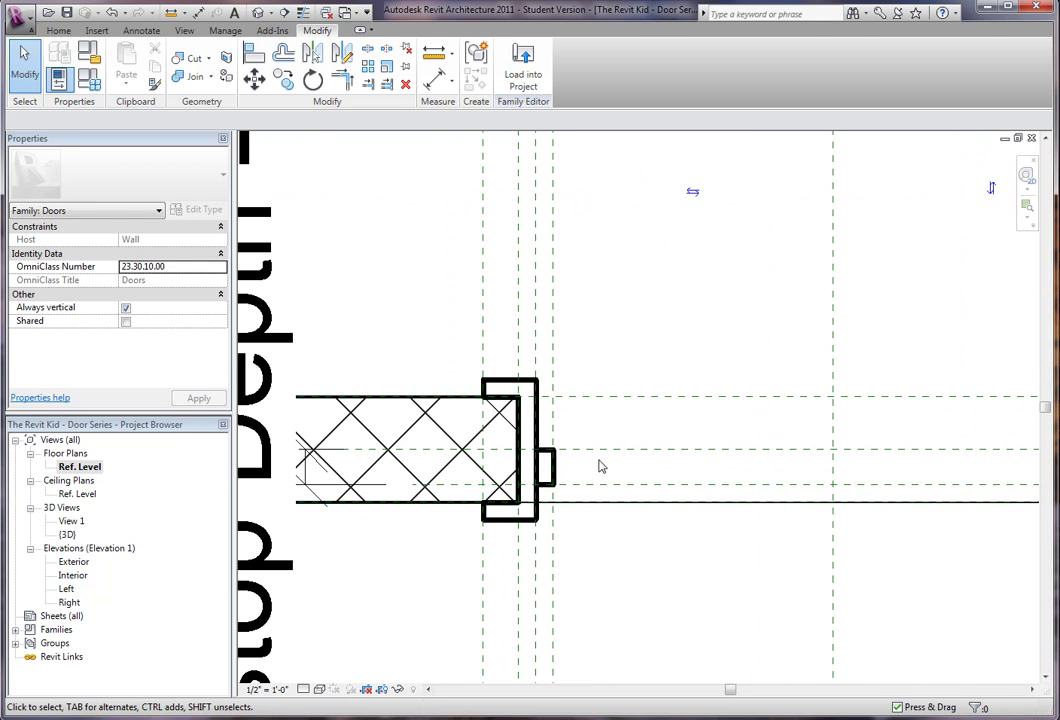
# Draw a horizontal reference plane along the wall's centerline, running across the opening from one wall segment to the other.
pyautogui.scroll(-1, 605, 452)
pyautogui.press('r')
pyautogui.press('p')
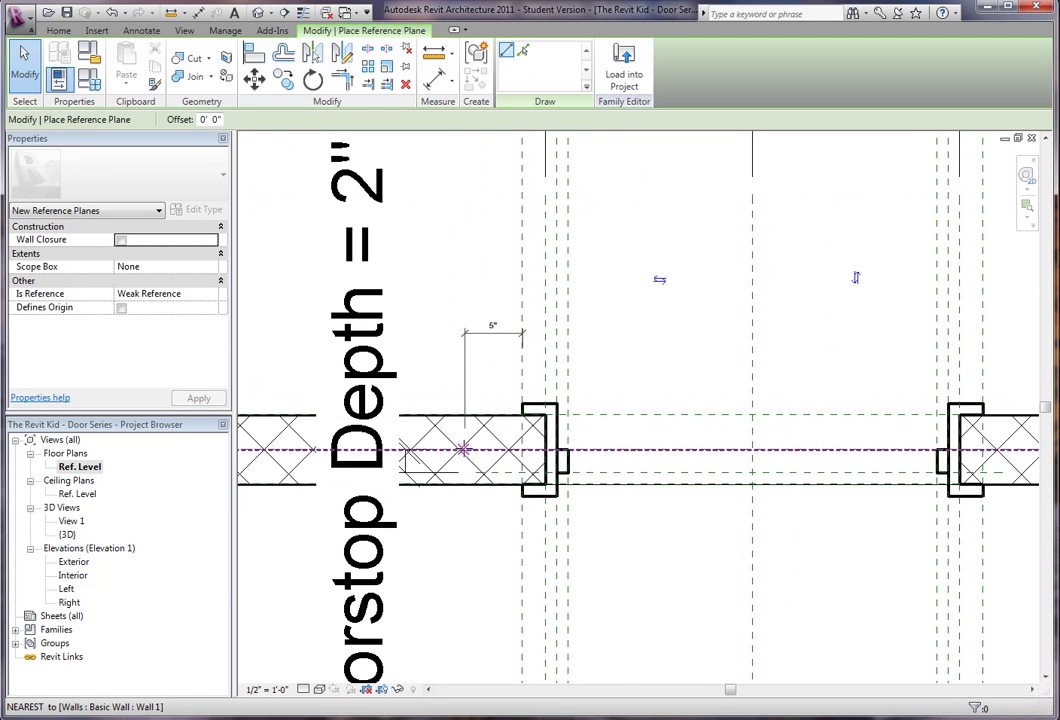
pyautogui.click(463, 450)
pyautogui.moveTo(769, 461); pyautogui.dragTo(678, 467, button='middle')
pyautogui.click(826, 451)
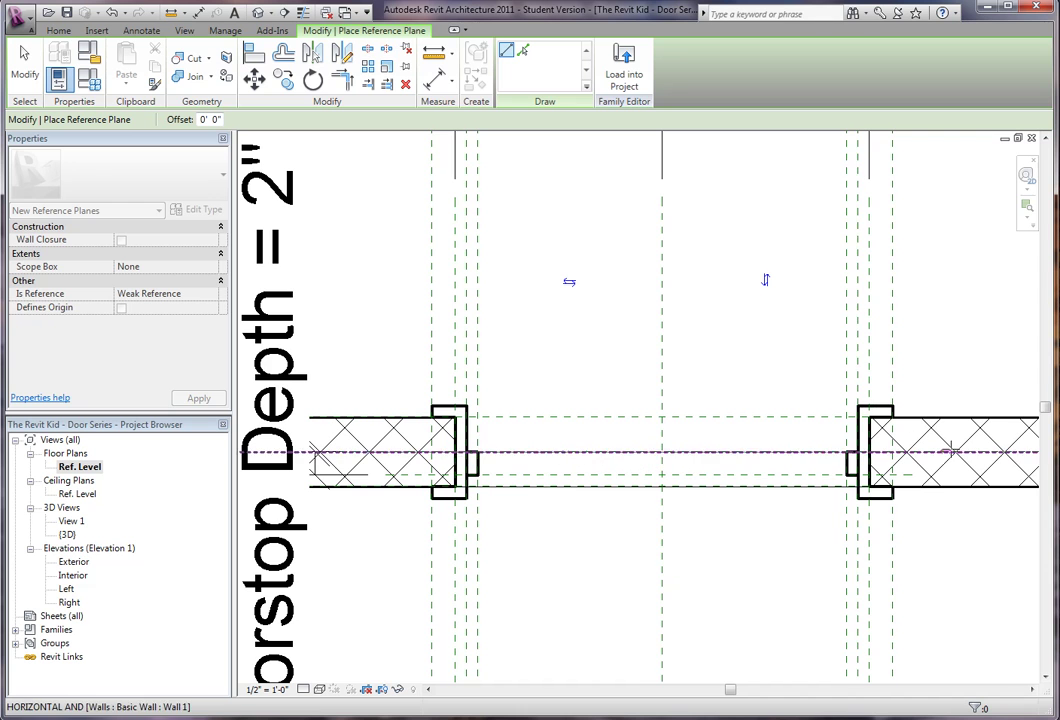
pyautogui.press('Escape')
pyautogui.press('Escape')
# Move the new reference plane 2" upward from the wall's center plane.
pyautogui.click(797, 458)
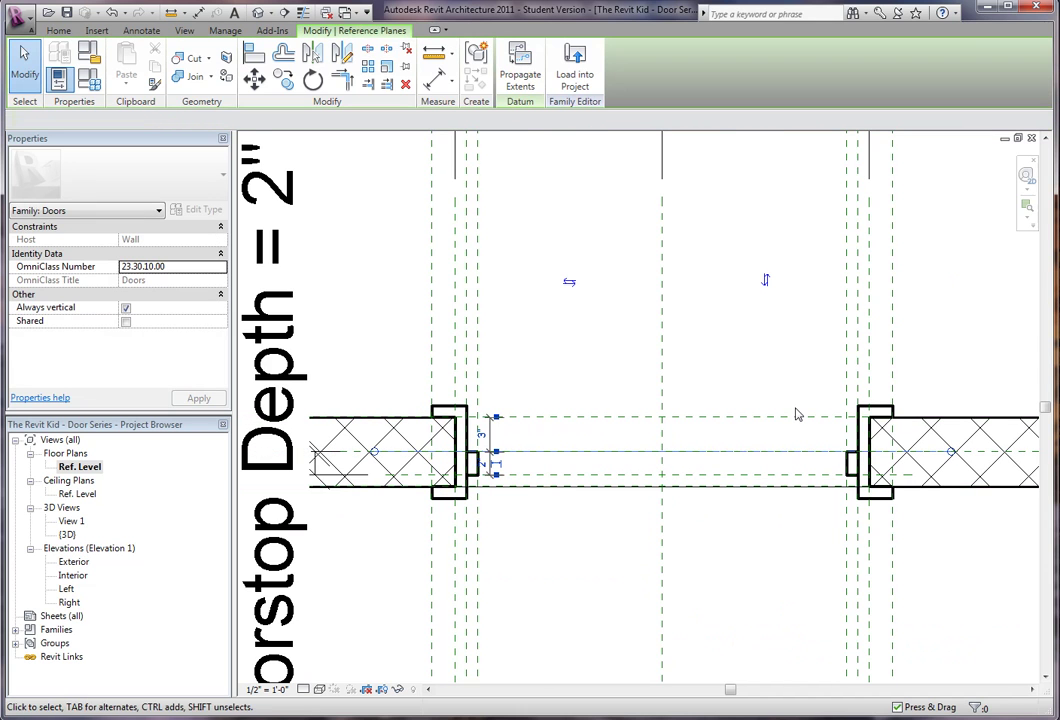
pyautogui.press('m')
pyautogui.press('v')
pyautogui.click(785, 358)
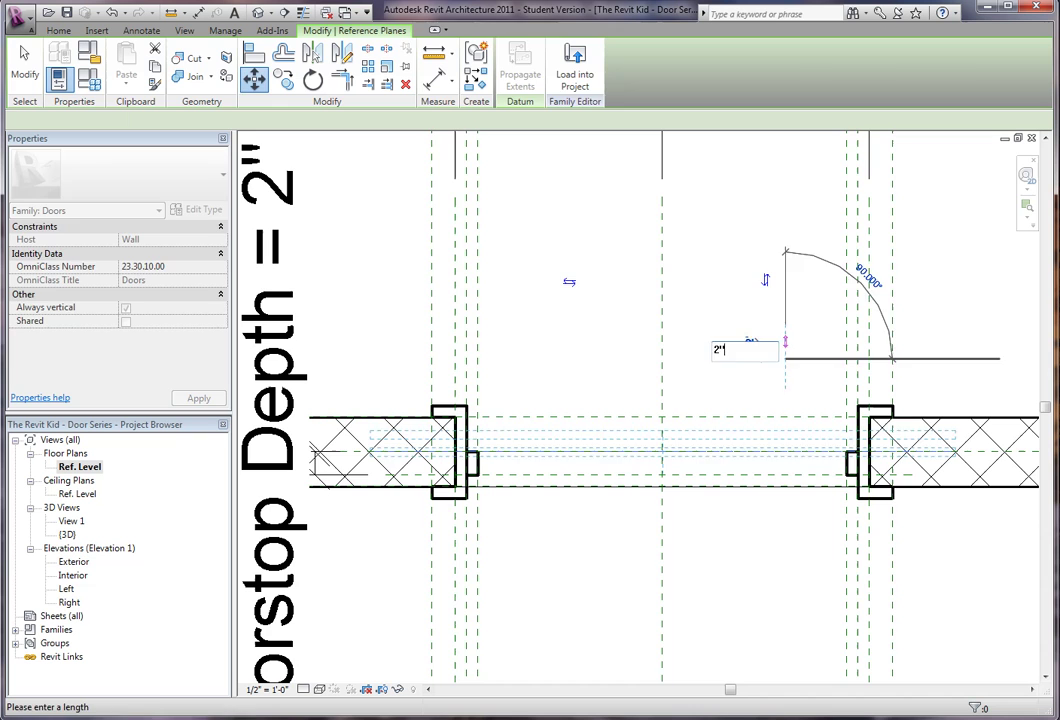
pyautogui.press('Return')
pyautogui.scroll(2, 735, 420)
pyautogui.press('Escape')
# Add an aligned dimension between the wall's center plane and the new reference plane, placed over the wall right of the opening.
pyautogui.press('d')
pyautogui.press('i')
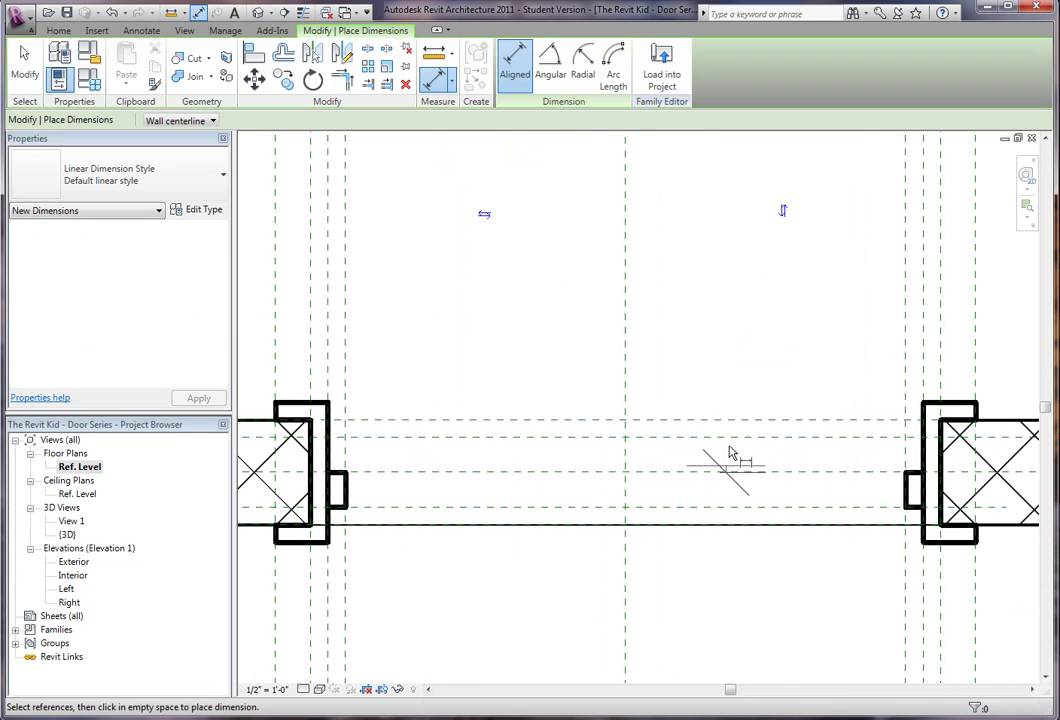
pyautogui.scroll(-2, 632, 352)
pyautogui.press('Escape')
pyautogui.scroll(2, 632, 357)
pyautogui.press('d')
pyautogui.press('i')
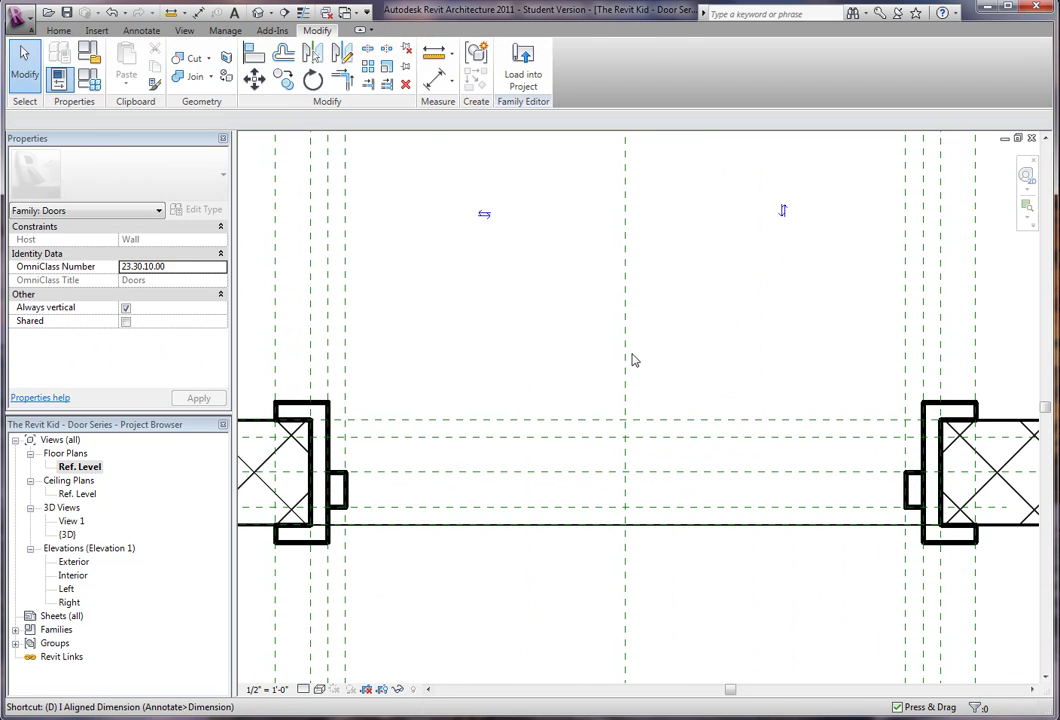
pyautogui.click(603, 474)
pyautogui.click(611, 438)
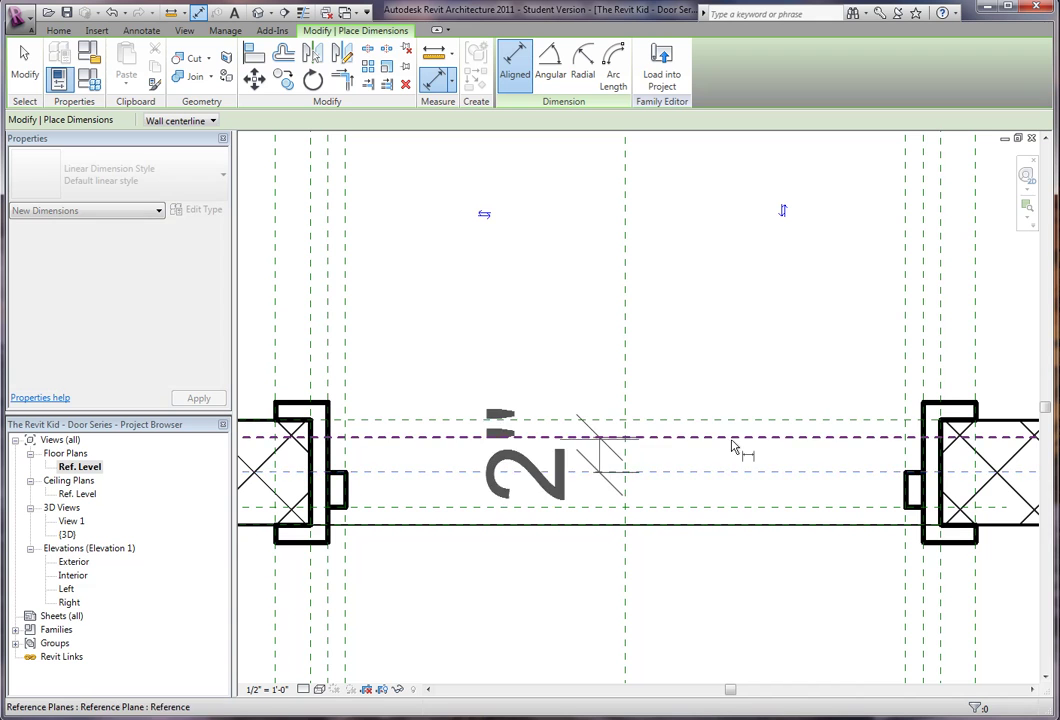
pyautogui.moveTo(924, 429); pyautogui.dragTo(376, 324, button='middle')
pyautogui.scroll(-1, 376, 324)
pyautogui.click(631, 346)
pyautogui.press('Escape')
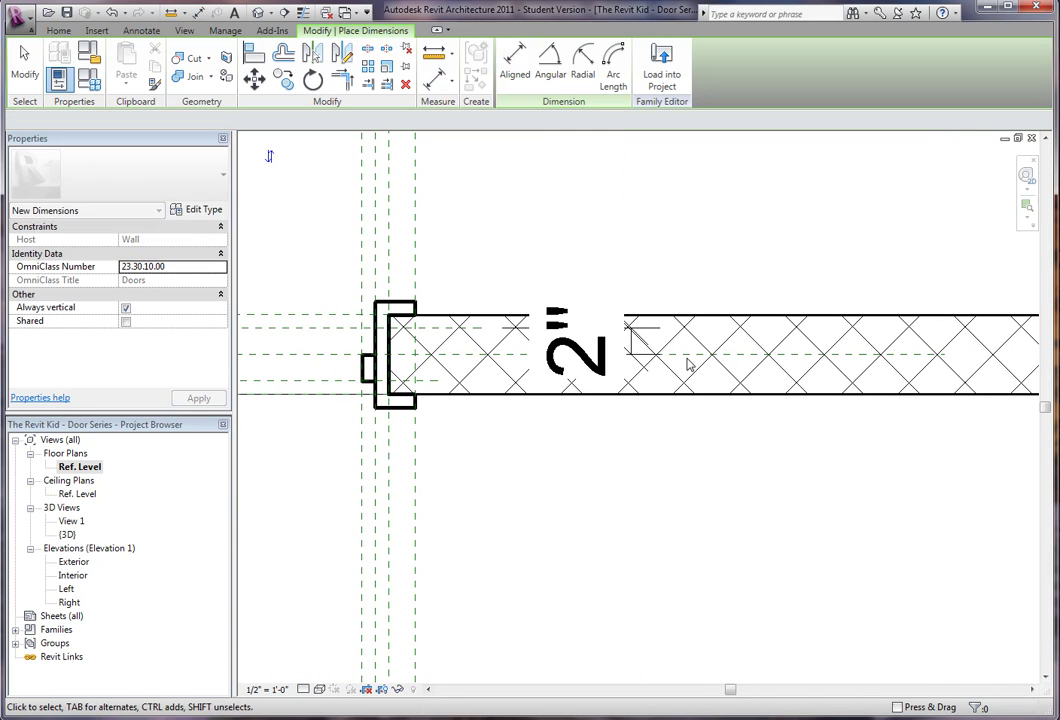
# Label the new offset dimension with the Thickness parameter.
pyautogui.click(624, 344)
pyautogui.click(332, 121)
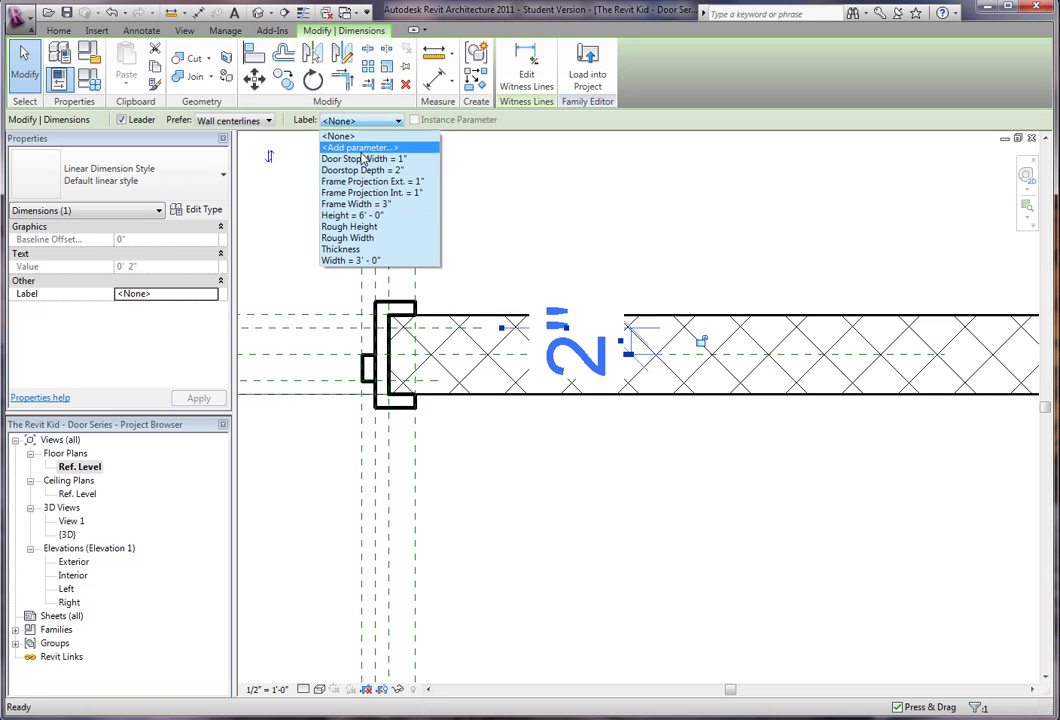
pyautogui.click(365, 249)
pyautogui.scroll(-3, 701, 268)
pyautogui.moveTo(701, 268); pyautogui.dragTo(759, 397, button='middle')
pyautogui.click(778, 348)
# In the Exterior elevation, sketch a 2'-10" by 5'-11" extrusion rectangle from the frame's inner top corner to the opposite floor corner and lock its edges.
pyautogui.scroll(-2, 745, 348)
pyautogui.moveTo(745, 348); pyautogui.dragTo(882, 360, button='middle')
pyautogui.scroll(3, 616, 428)
pyautogui.moveTo(553, 440); pyautogui.dragTo(632, 411, button='middle')
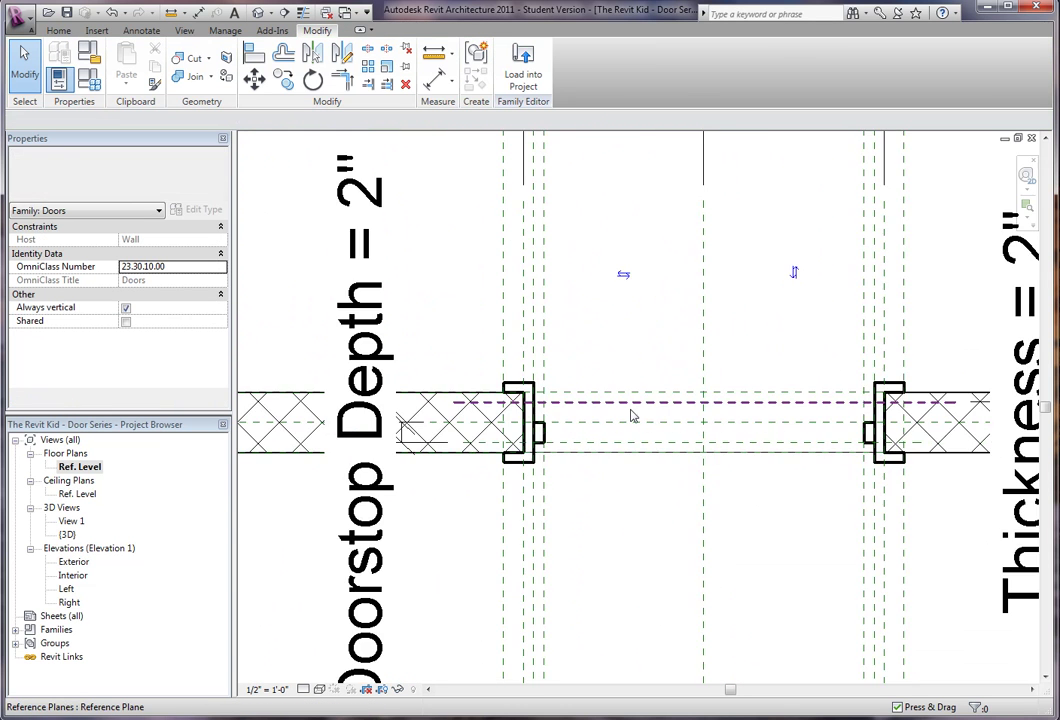
pyautogui.scroll(2, 632, 411)
pyautogui.doubleClick(73, 562)
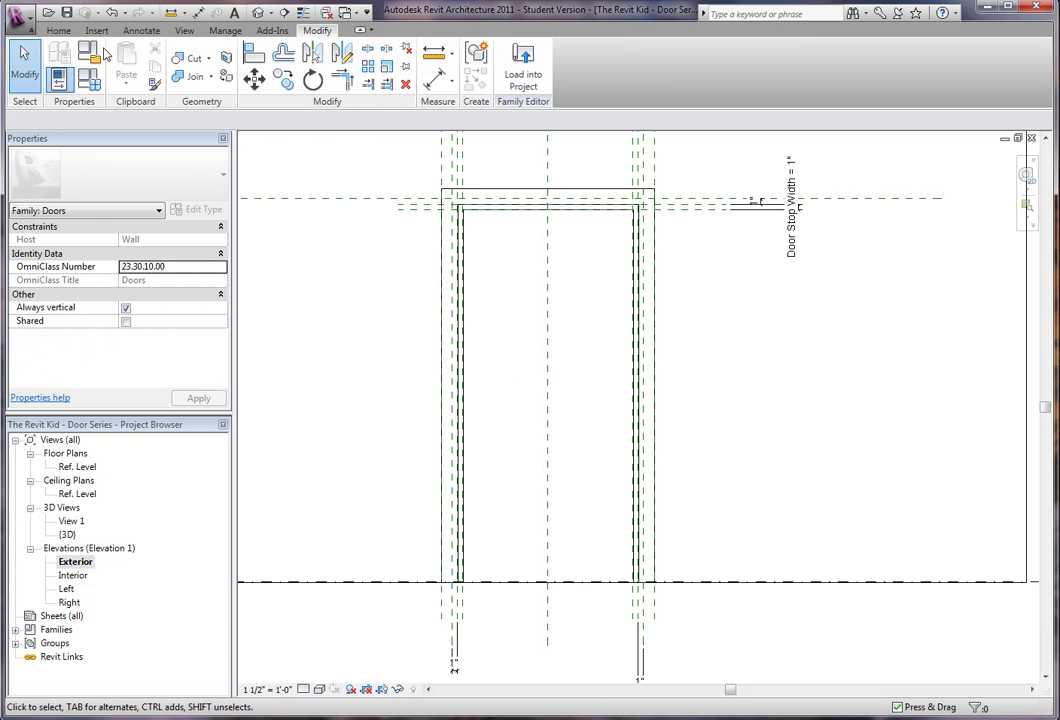
pyautogui.click(59, 31)
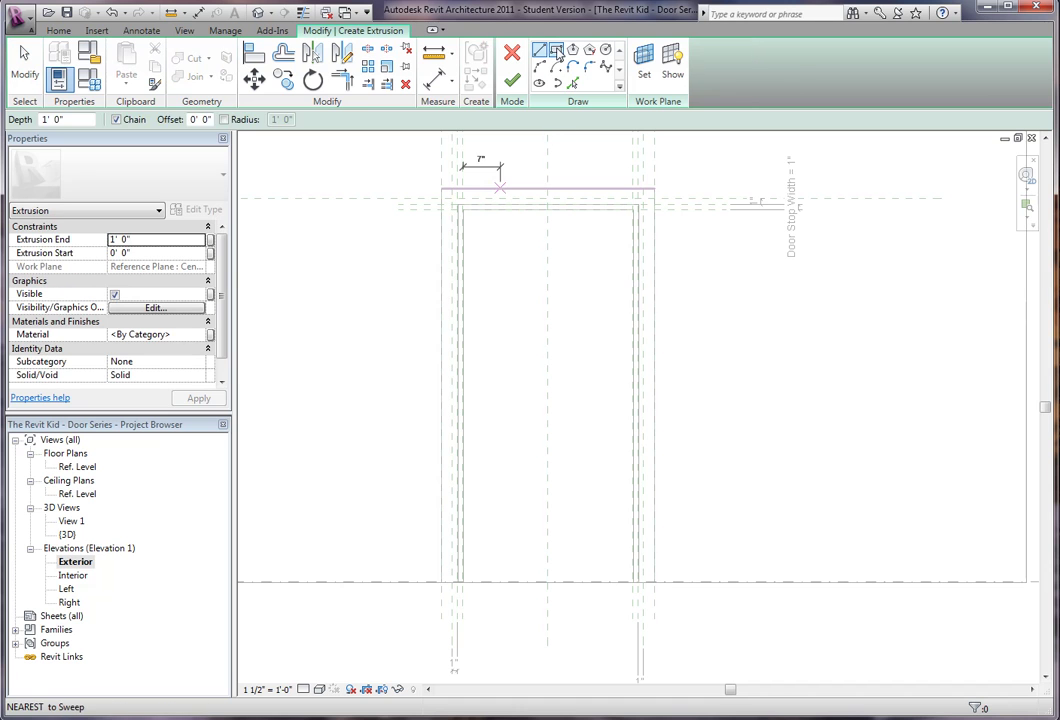
pyautogui.click(556, 50)
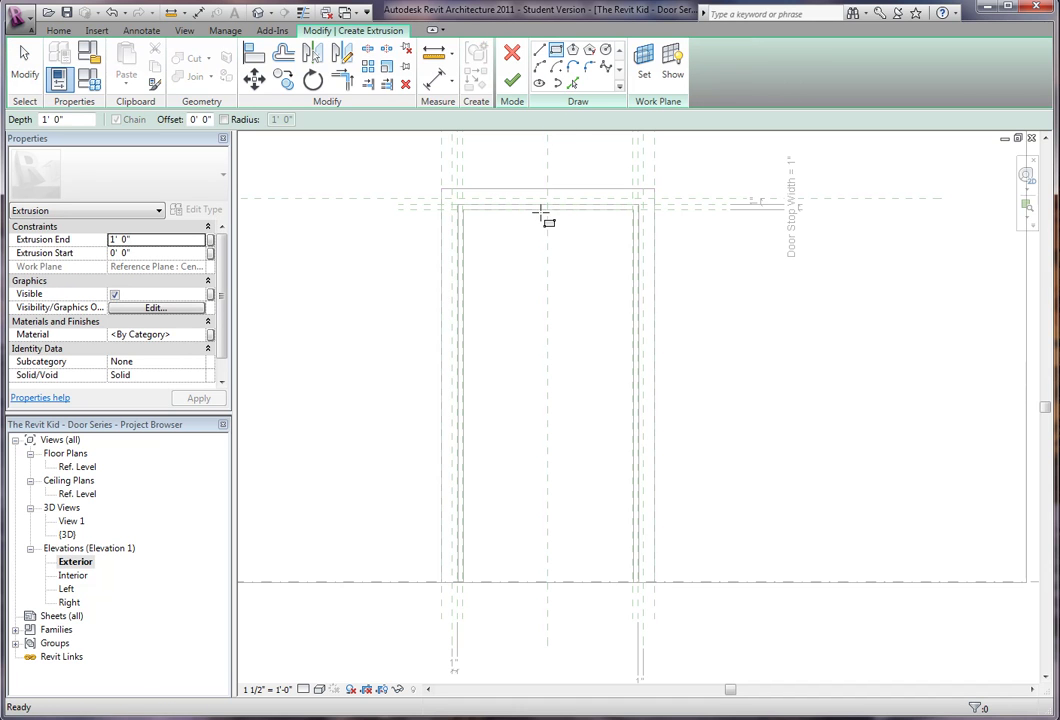
pyautogui.click(457, 205)
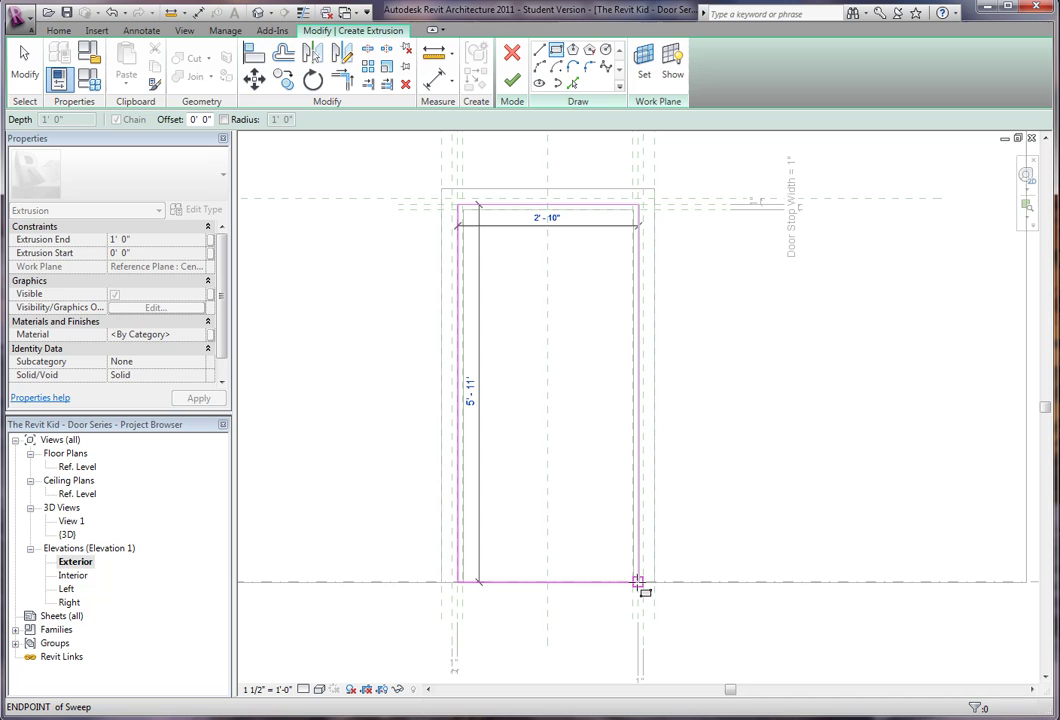
pyautogui.click(637, 580)
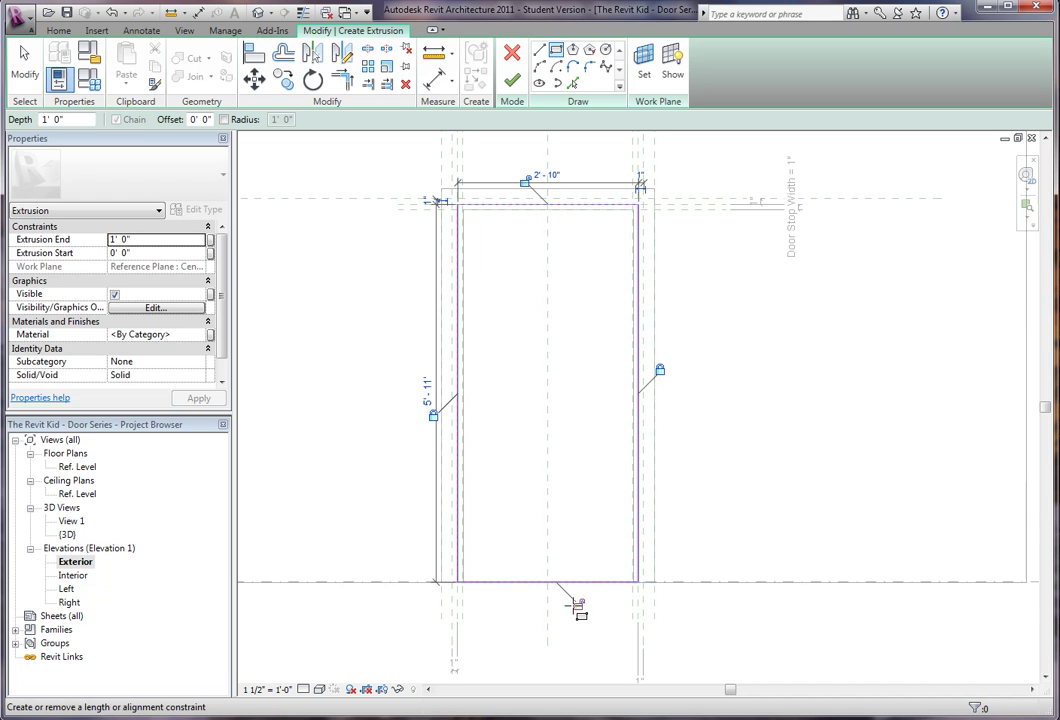
# Finish the door panel extrusion and check it in the 3D view.
pyautogui.click(509, 83)
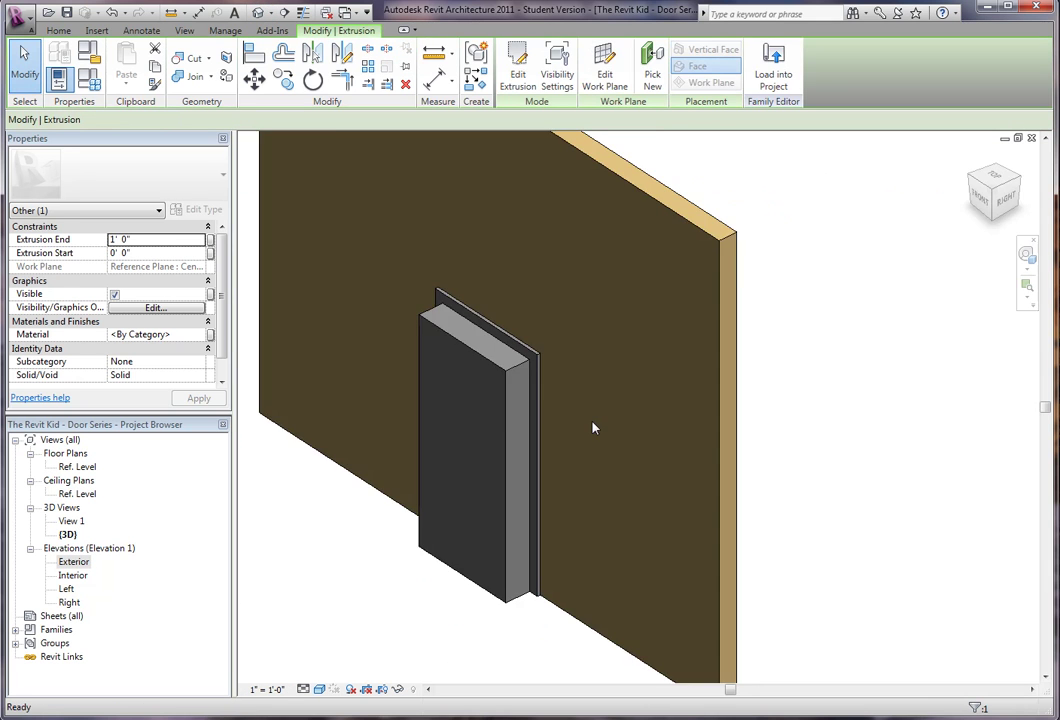
pyautogui.scroll(-1, 594, 426)
pyautogui.keyDown('shift'); pyautogui.moveTo(594, 426); pyautogui.dragTo(625, 342, button='middle'); pyautogui.keyUp('shift')
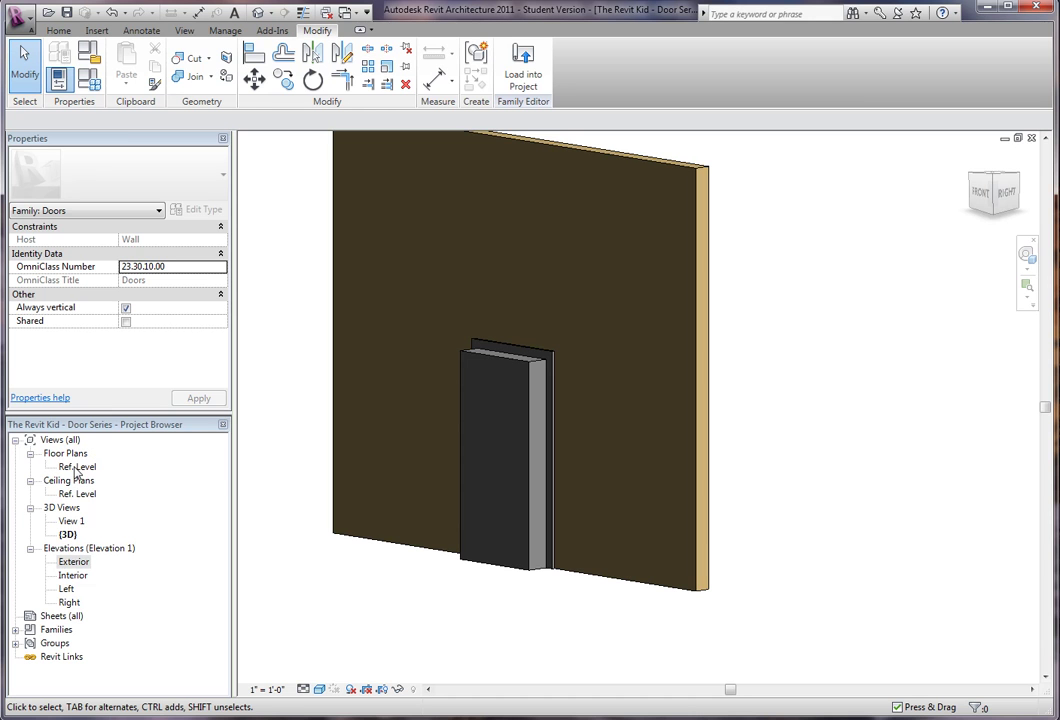
# In the Ref. Level floor plan, stretch the door panel's protruding face back to the Thickness reference plane.
pyautogui.doubleClick(76, 468)
pyautogui.moveTo(621, 459); pyautogui.dragTo(542, 478, button='middle')
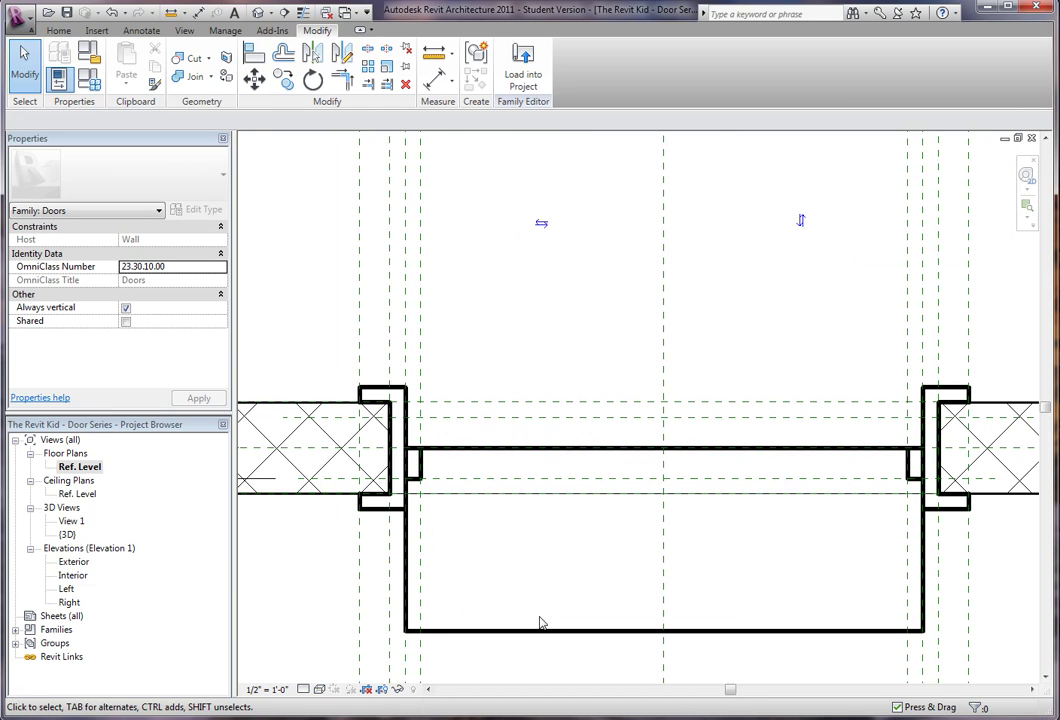
pyautogui.click(535, 630)
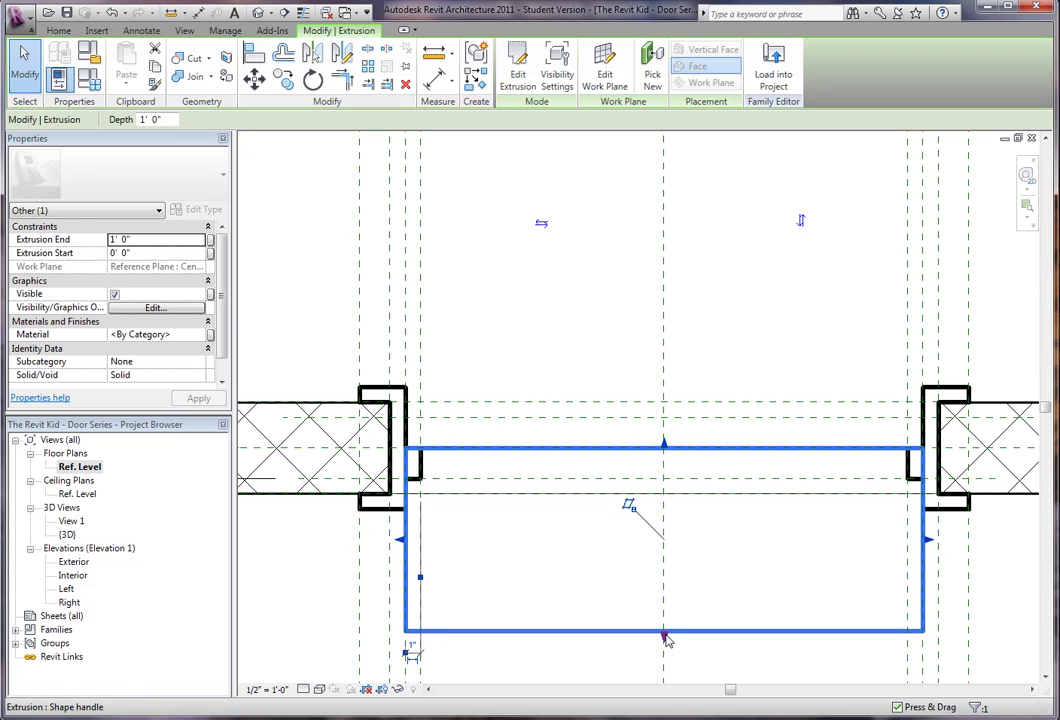
pyautogui.moveTo(664, 638); pyautogui.dragTo(665, 452)
pyautogui.click(760, 568)
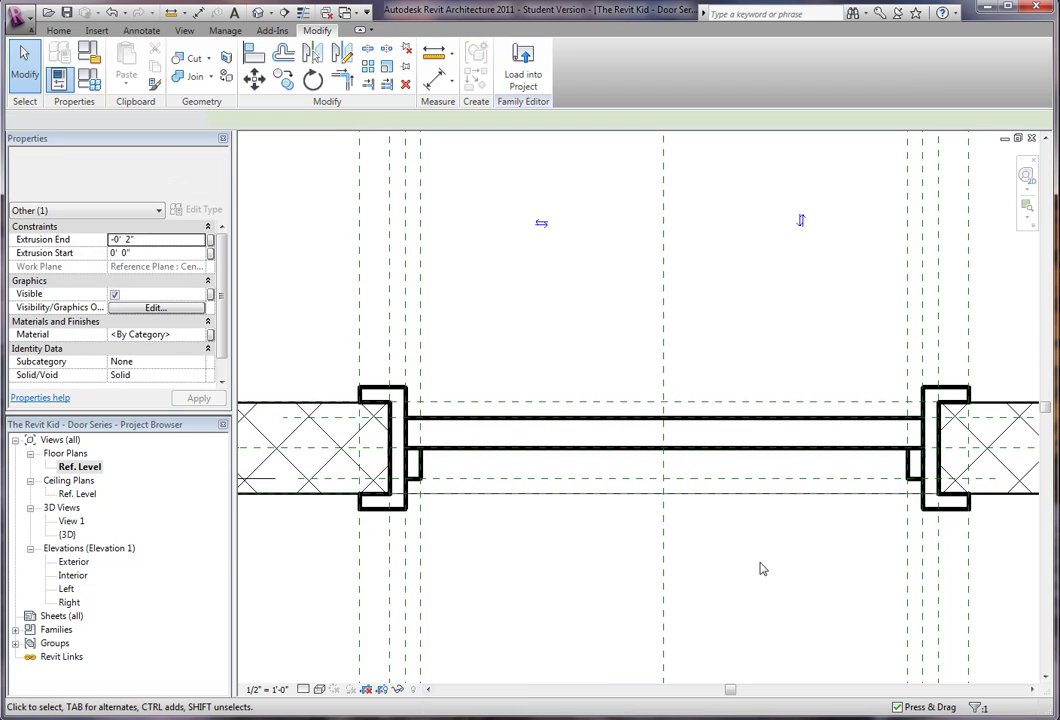
# Align the panel's face at the door stop to the Center (Front/Back) reference plane and lock the alignment.
pyautogui.press('a')
pyautogui.press('l')
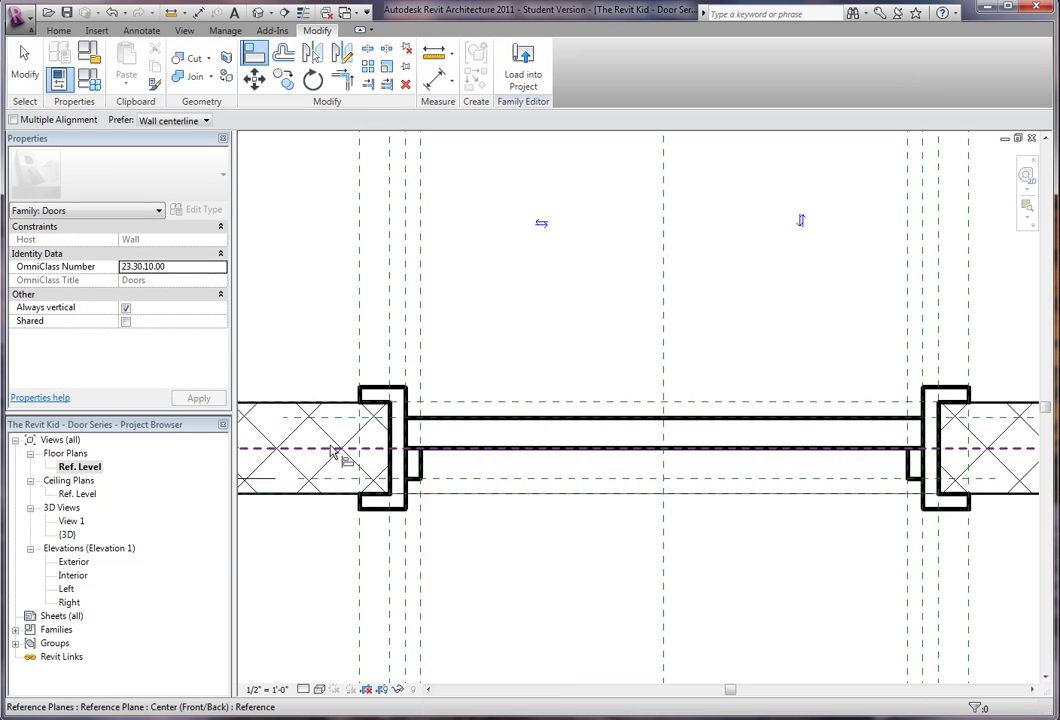
pyautogui.click(337, 452)
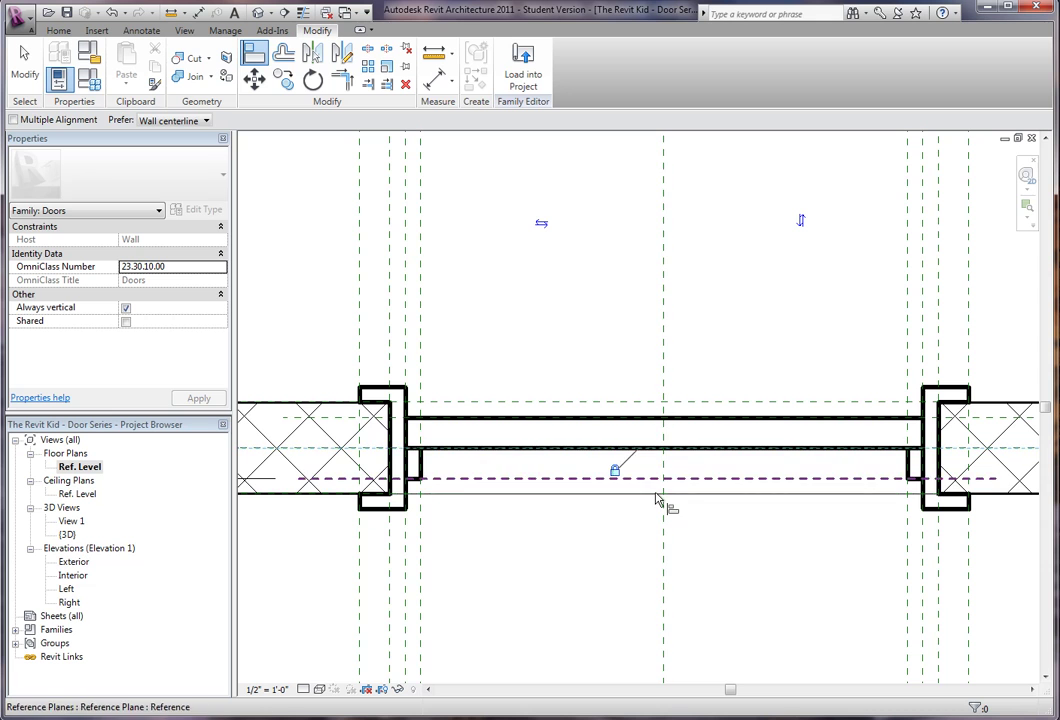
pyautogui.press('Escape')
pyautogui.press('Escape')
# Close the hidden windows and load the door family into Project1, overwriting the existing version and its parameter values.
pyautogui.scroll(-2, 657, 500)
pyautogui.moveTo(657, 500); pyautogui.dragTo(605, 527, button='middle')
pyautogui.scroll(1, 597, 527)
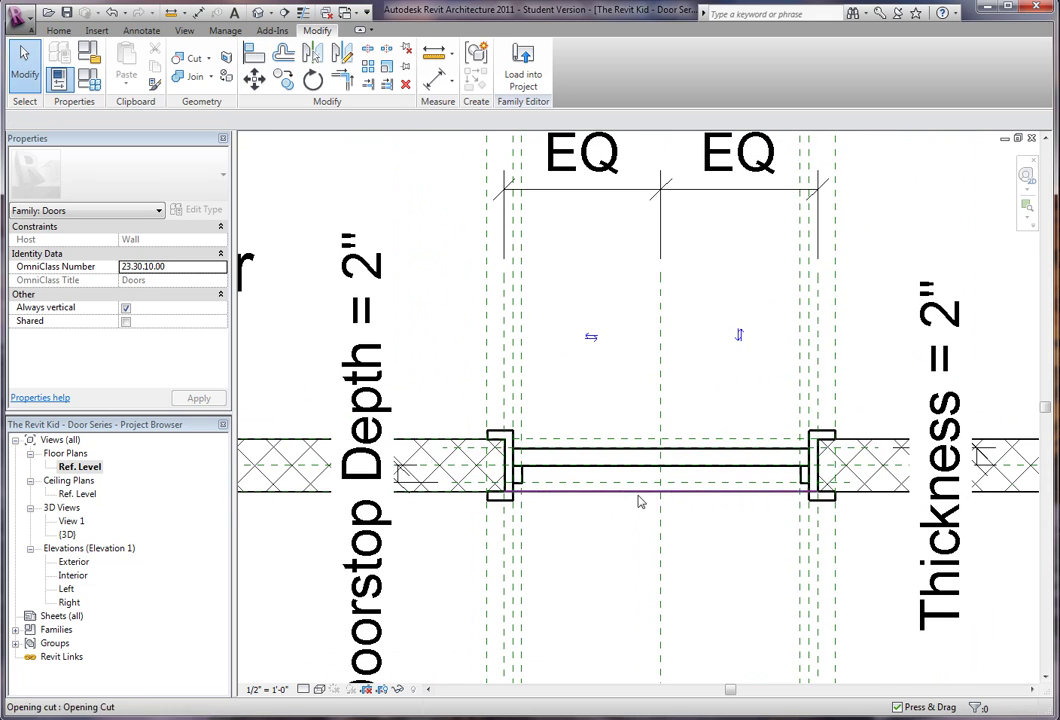
pyautogui.scroll(2, 580, 556)
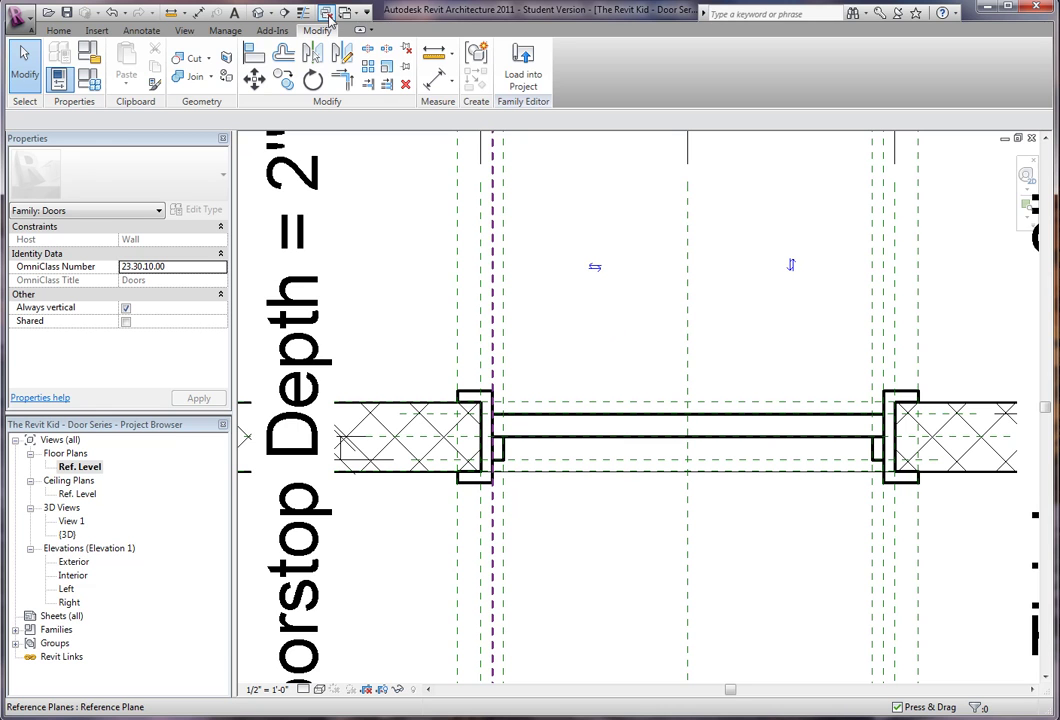
pyautogui.click(327, 13)
pyautogui.moveTo(489, 287); pyautogui.dragTo(427, 300, button='middle')
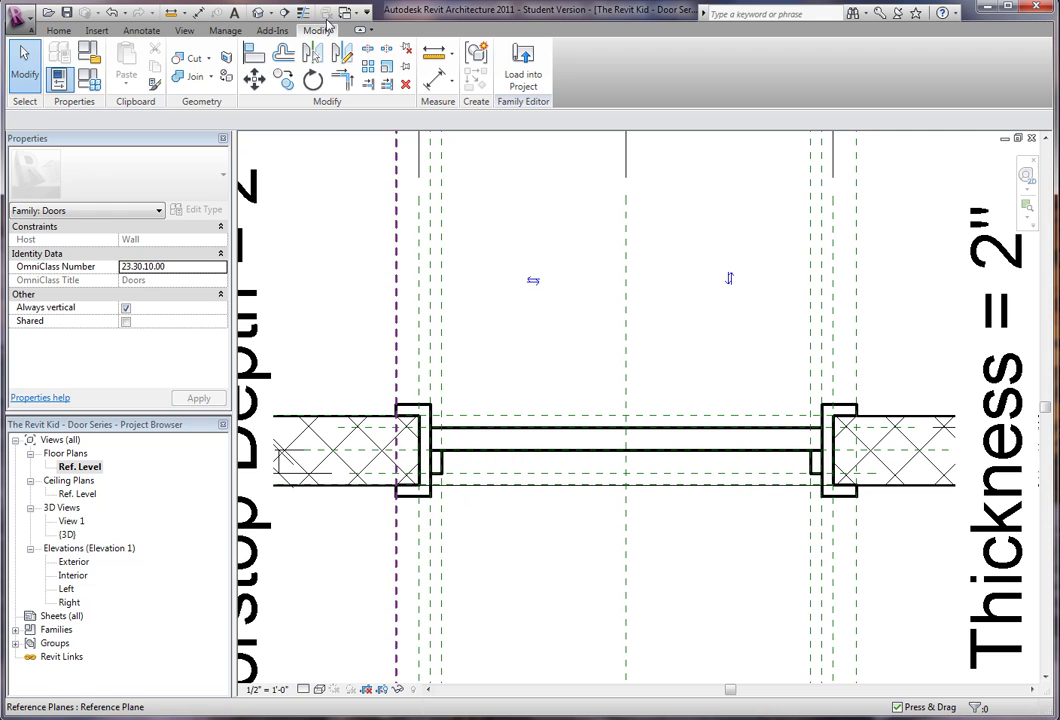
pyautogui.click(525, 62)
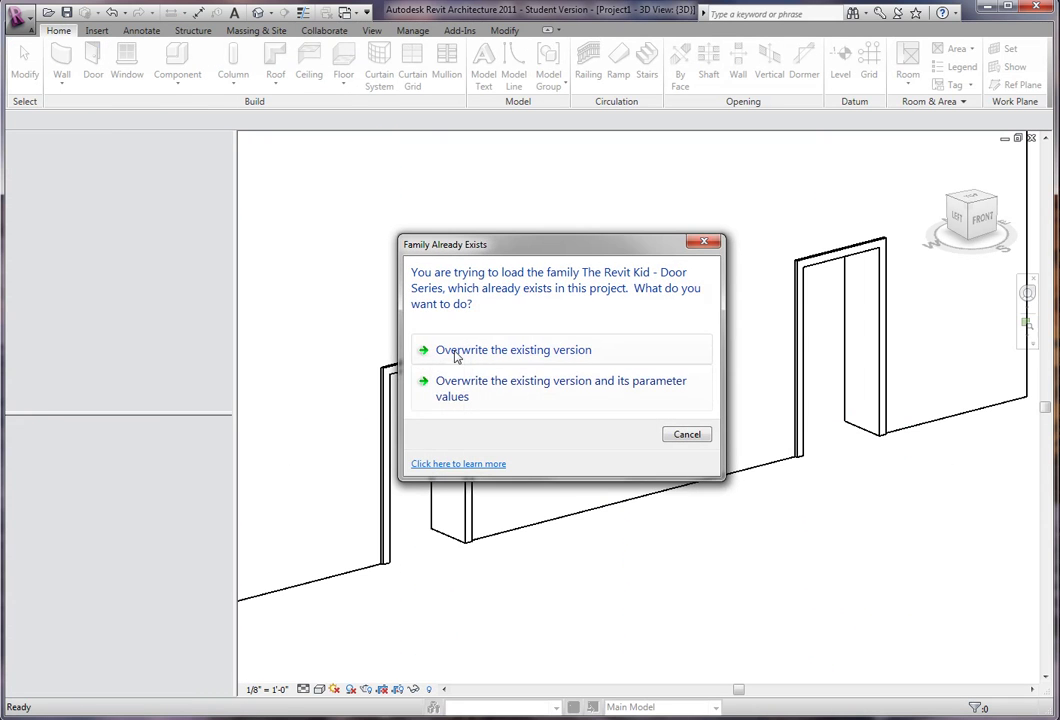
pyautogui.click(517, 393)
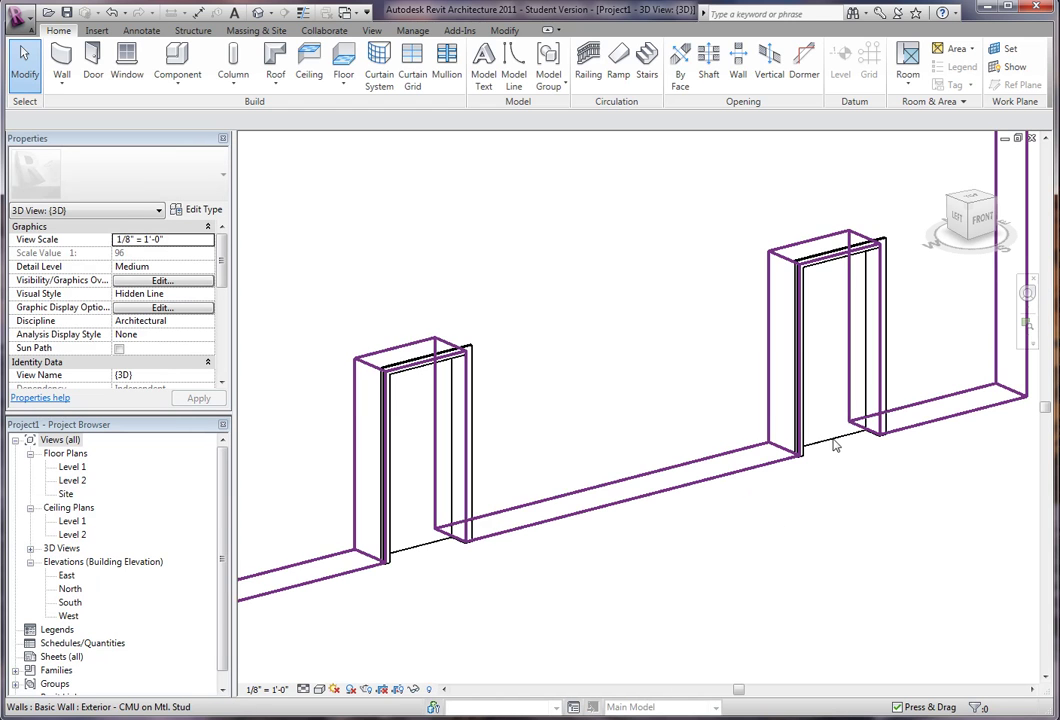
# Check the reloaded doors in the project's 3D view and open the Level 1 floor plan at one of the doors.
pyautogui.click(831, 442)
pyautogui.click(873, 542)
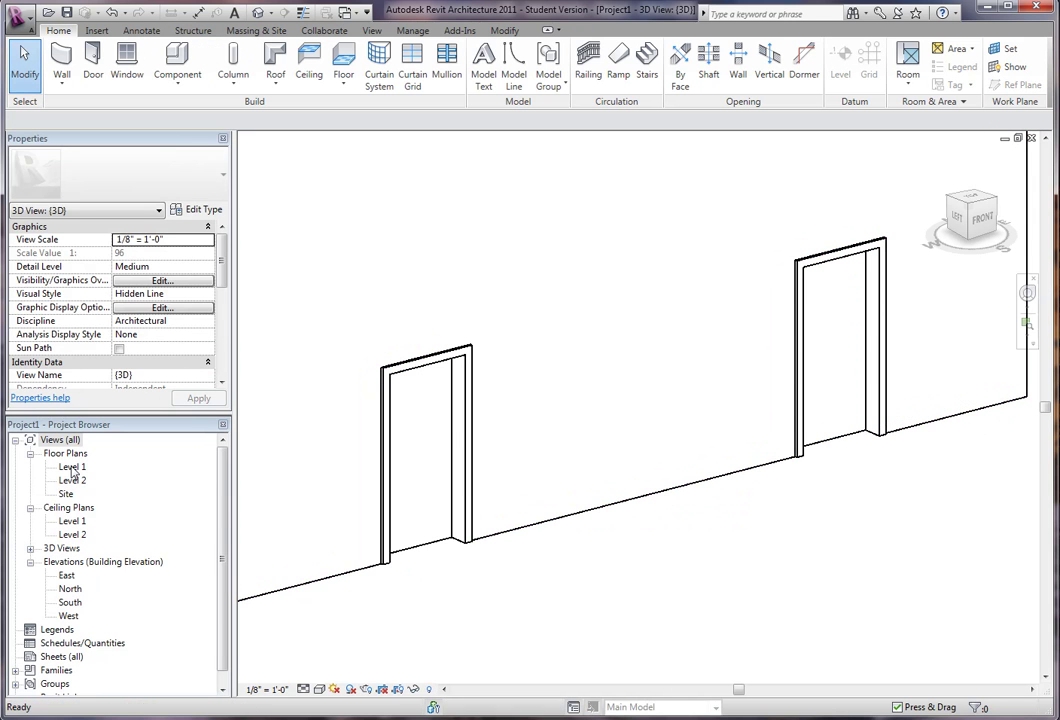
pyautogui.doubleClick(72, 467)
pyautogui.scroll(3, 580, 440)
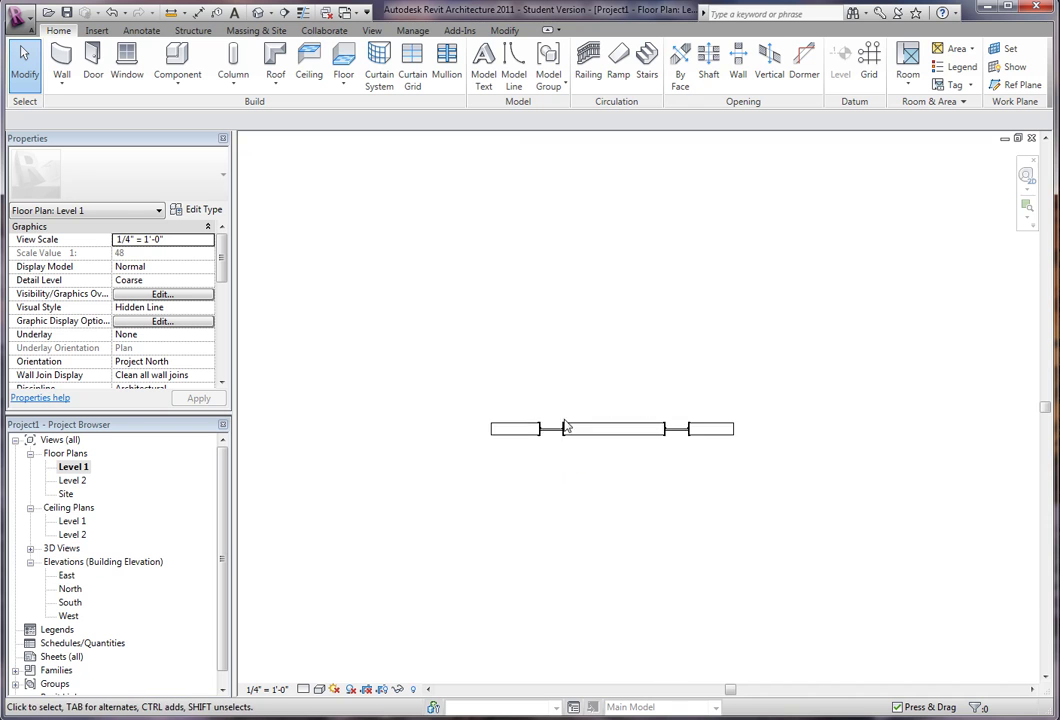
pyautogui.scroll(6, 565, 427)
pyautogui.scroll(-1, 565, 500)
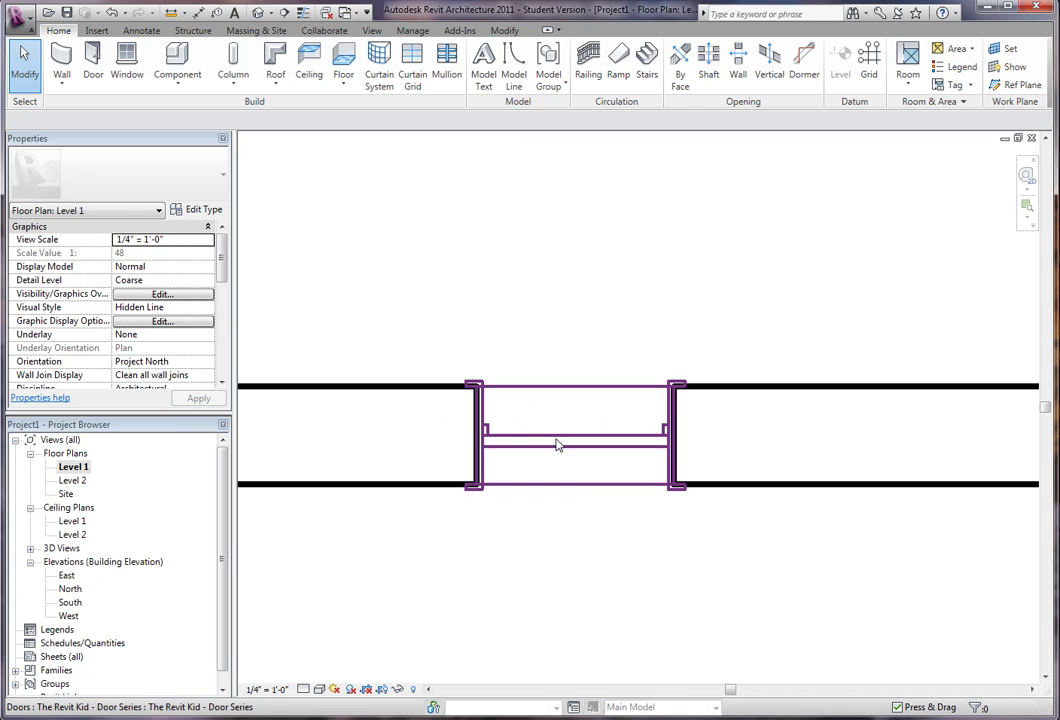
# Flip the door's facing in the Level 1 plan, flip it back, and inspect the panel against the door stops.
pyautogui.click(561, 438)
pyautogui.click(525, 516)
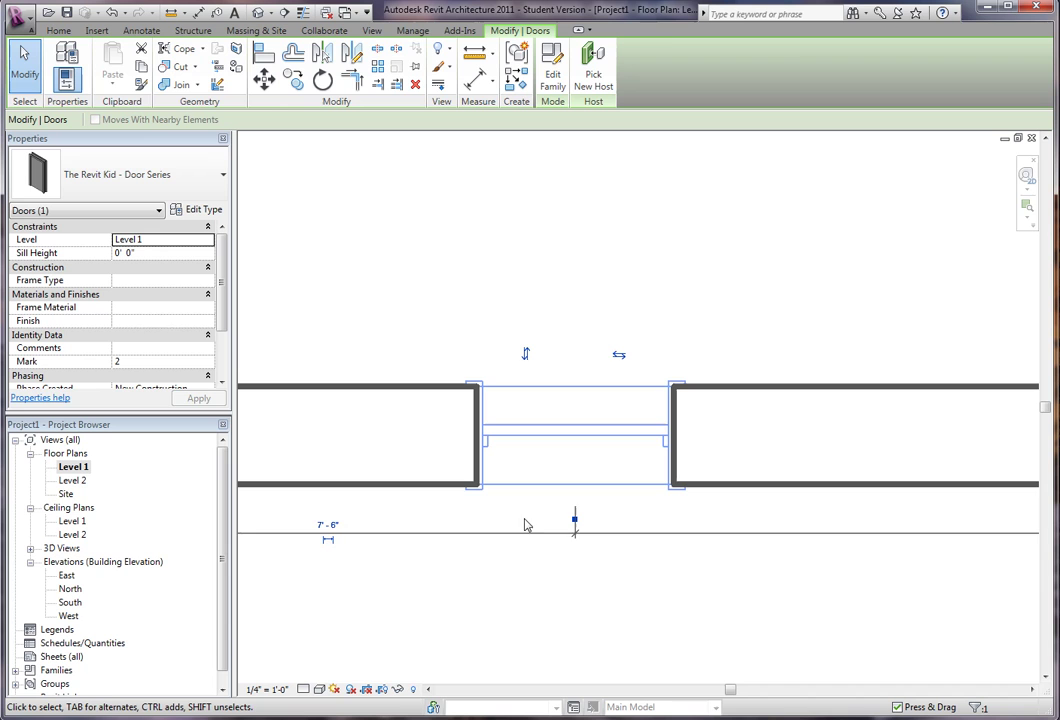
pyautogui.click(526, 355)
pyautogui.click(599, 300)
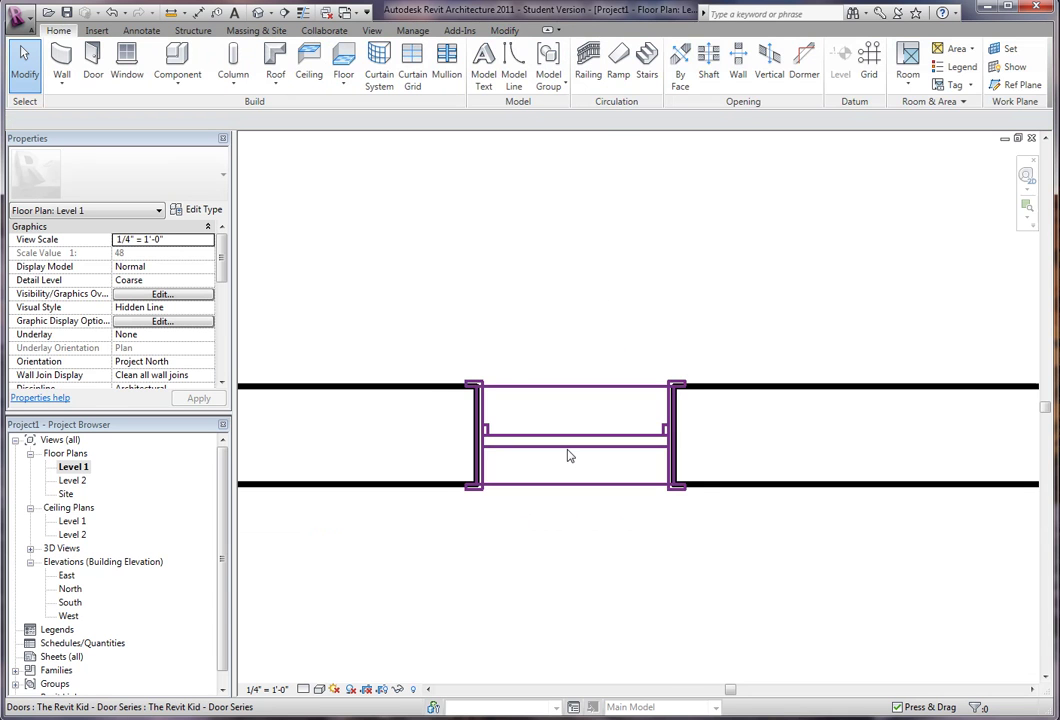
pyautogui.click(563, 452)
pyautogui.scroll(3, 490, 400)
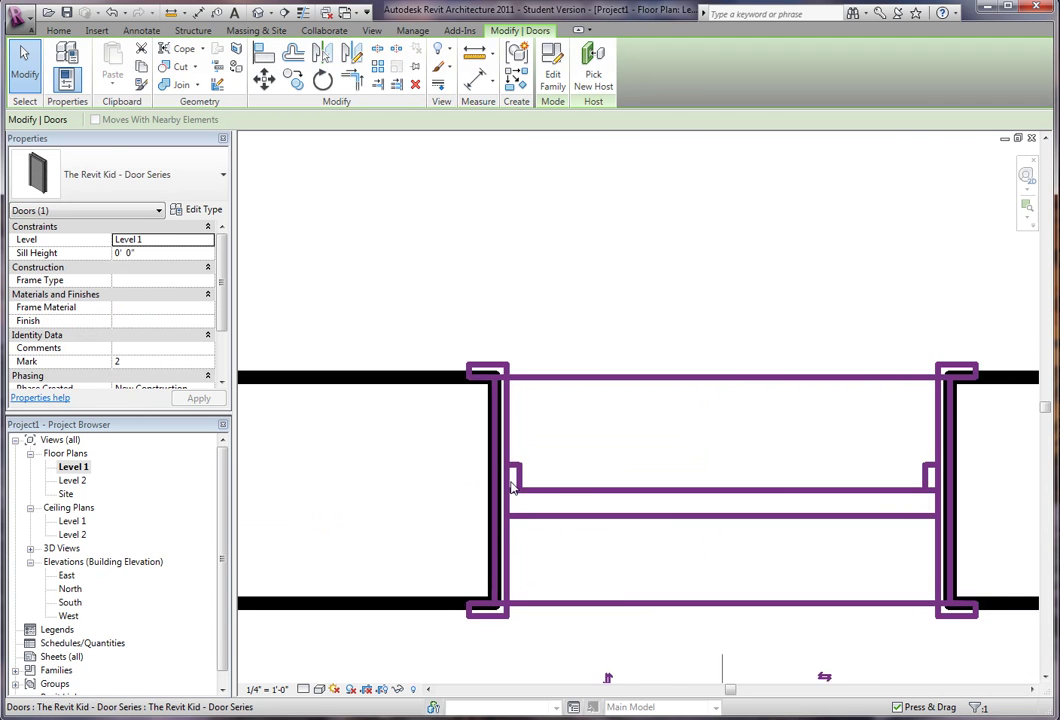
pyautogui.click(610, 240)
pyautogui.scroll(-3, 601, 260)
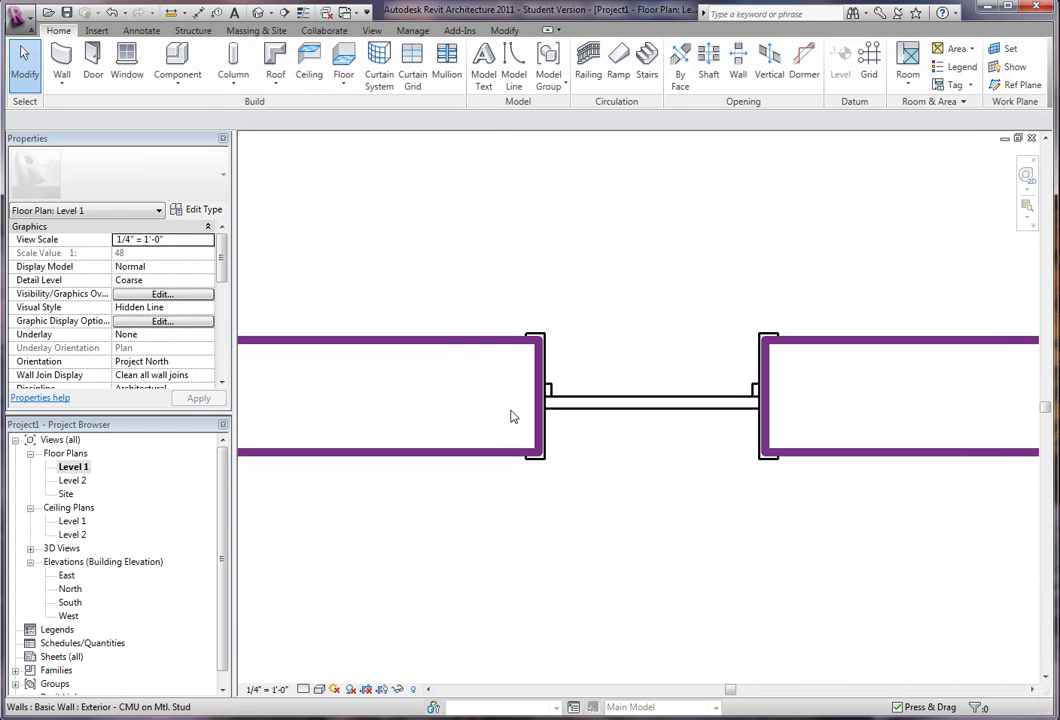
pyautogui.scroll(3, 580, 379)
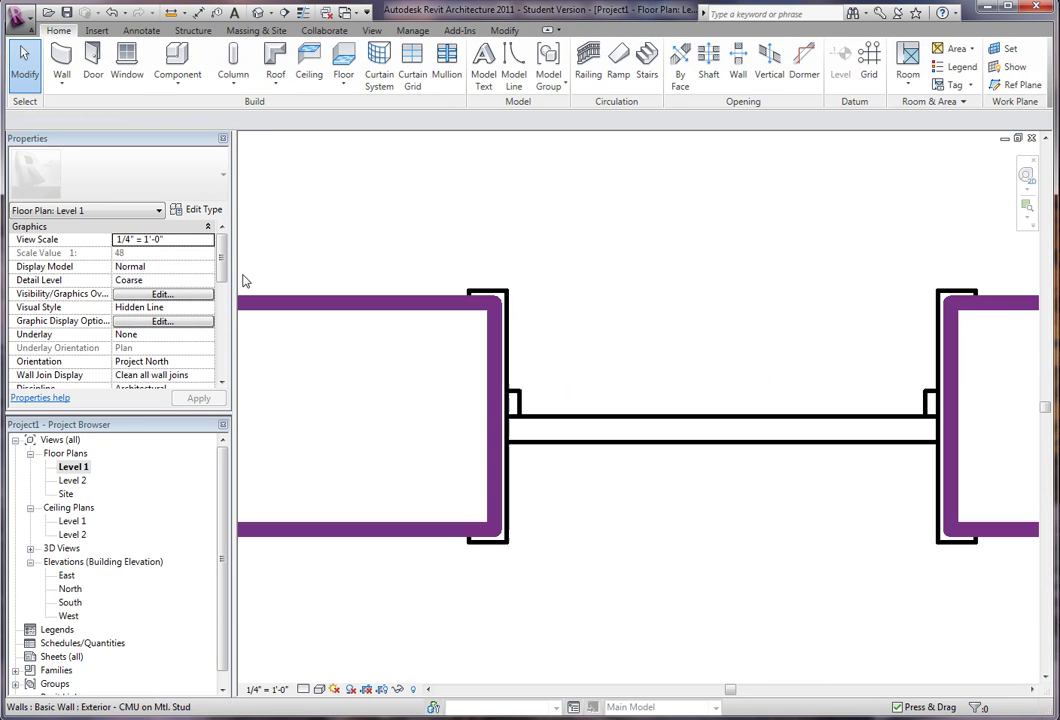
# Test the door type with a Height of 8' 0" and a Width of 4', and check the panel in plan.
pyautogui.click(531, 422)
pyautogui.scroll(-3, 531, 422)
pyautogui.moveTo(558, 414); pyautogui.dragTo(461, 295)
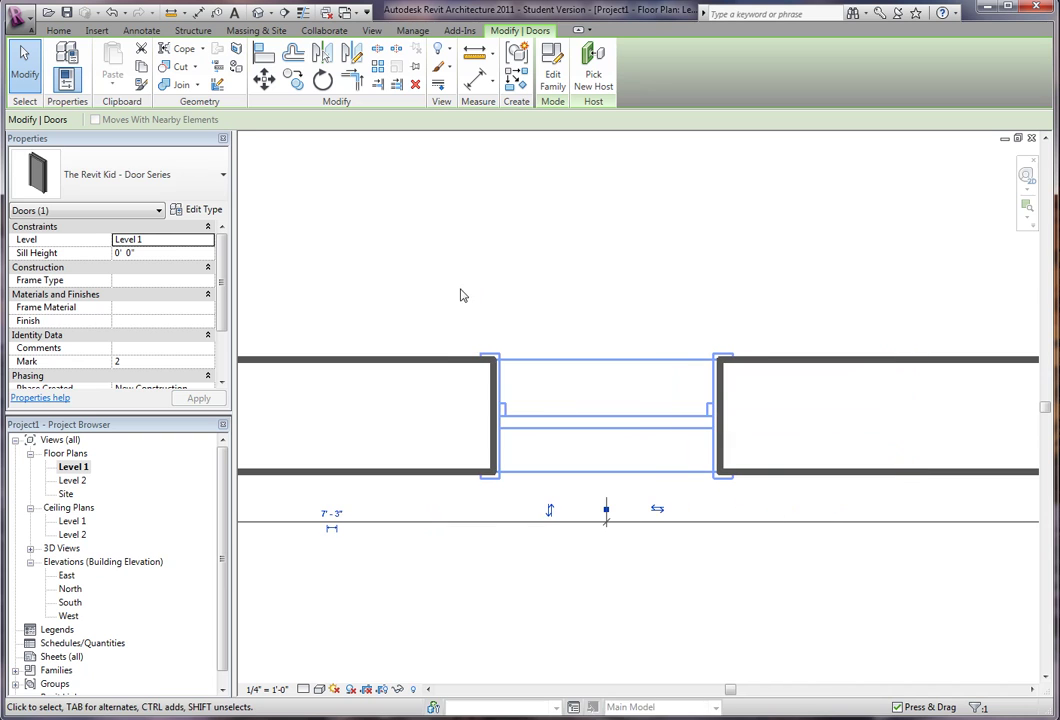
pyautogui.click(204, 210)
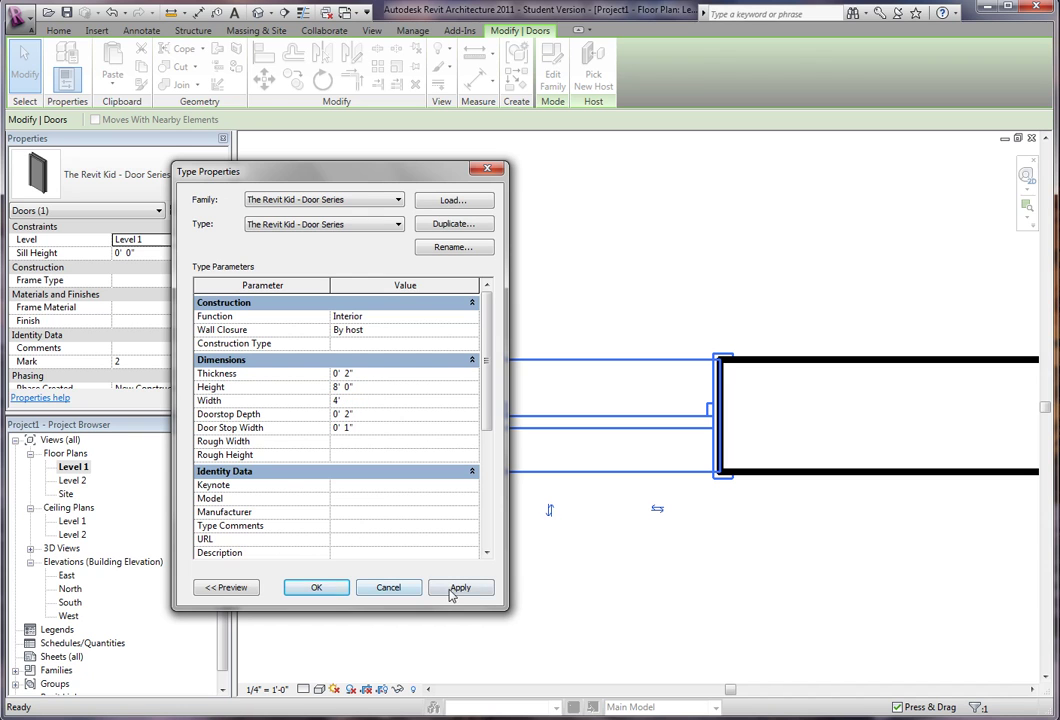
pyautogui.click(300, 594)
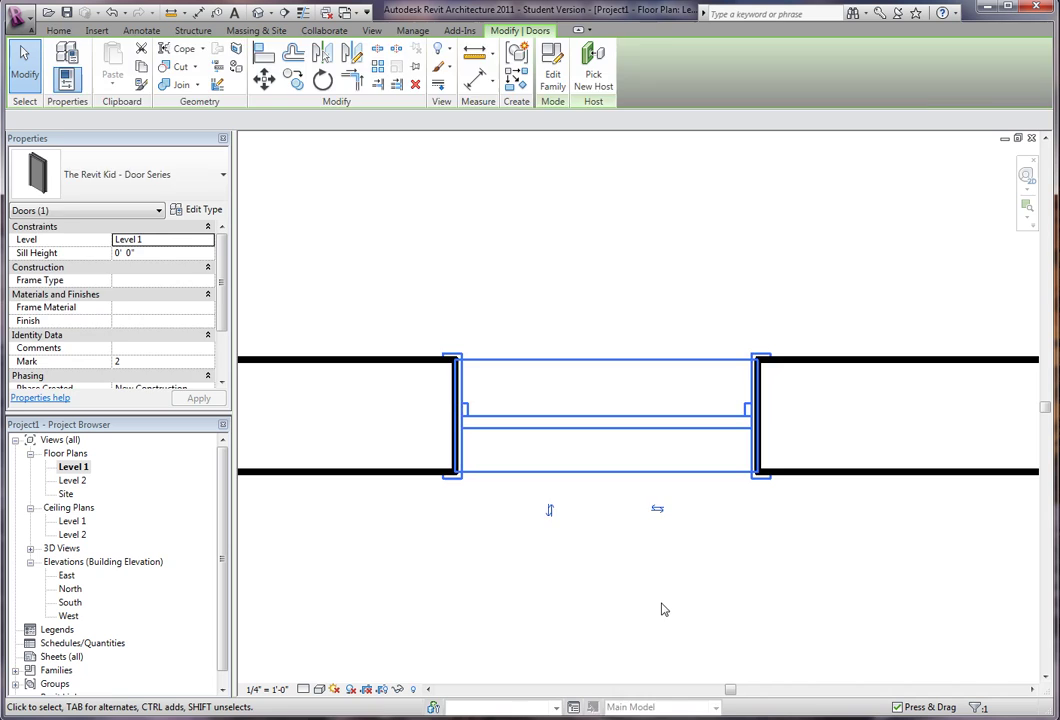
pyautogui.click(662, 608)
pyautogui.scroll(-1, 632, 583)
pyautogui.scroll(4, 541, 411)
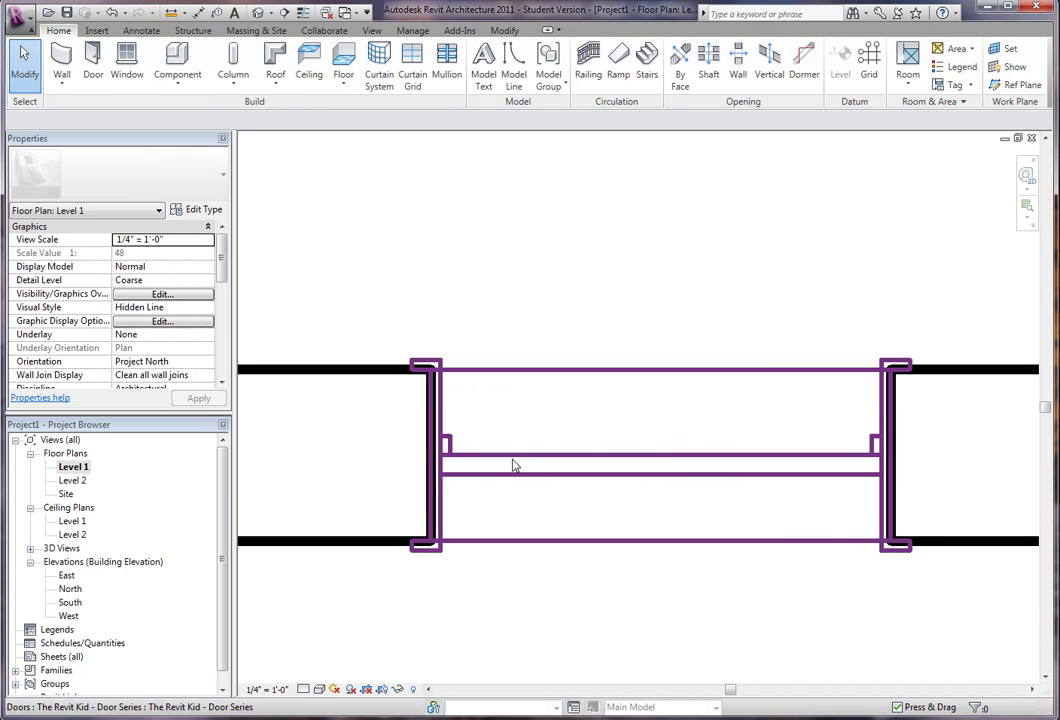
pyautogui.scroll(-2, 515, 464)
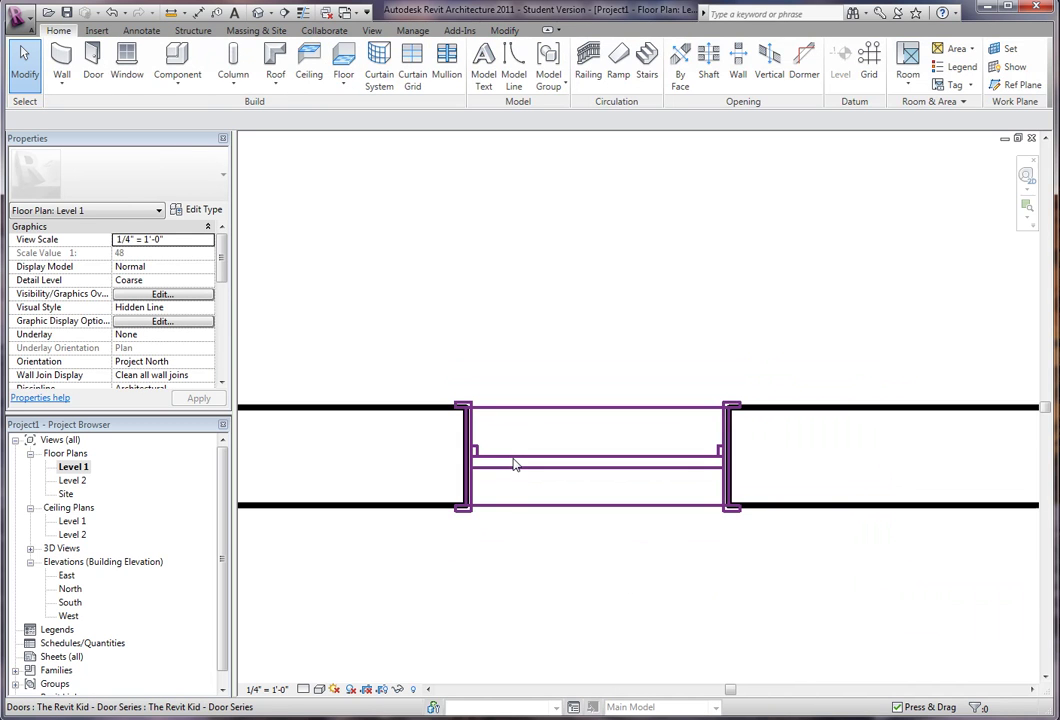
pyautogui.moveTo(535, 342); pyautogui.dragTo(460, 394, button='middle')
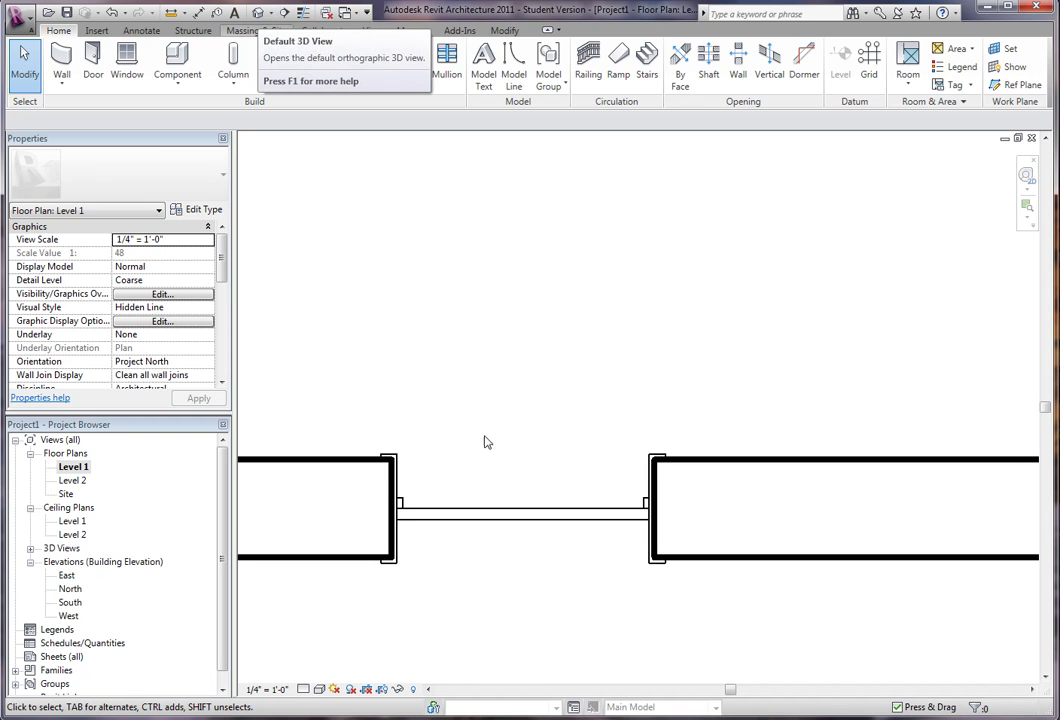
pyautogui.moveTo(485, 440); pyautogui.dragTo(541, 421, button='middle')
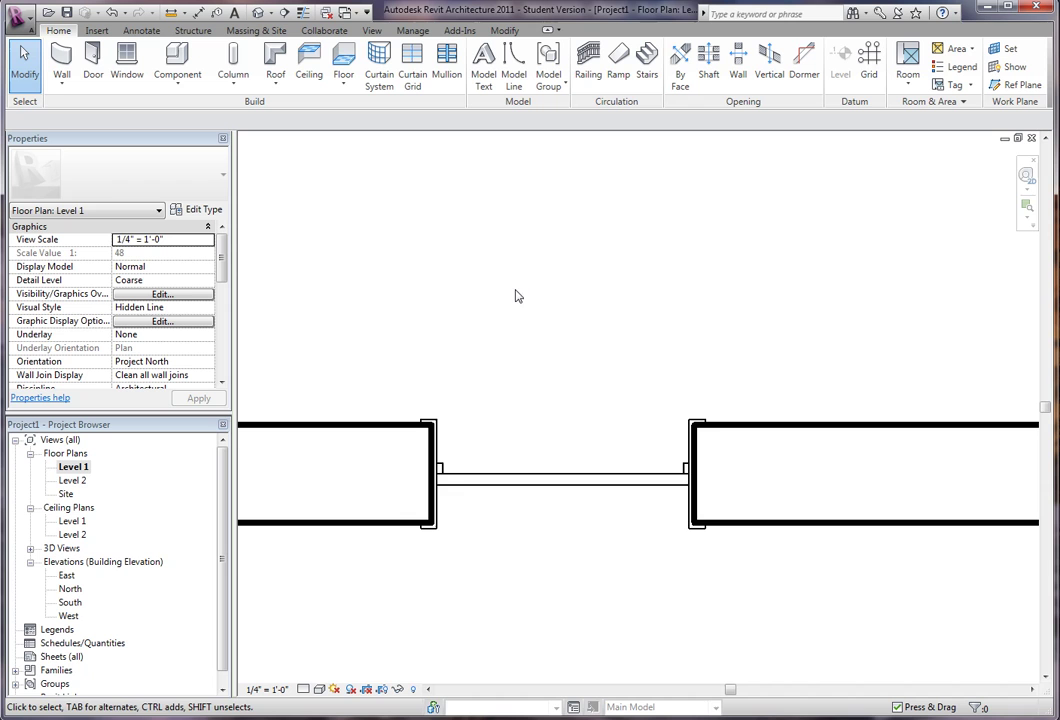
# In the door family, turn off the panel extrusion's Plan/RCP and Left/Right display and reload the family, overwriting its parameter values.
pyautogui.click(348, 13)
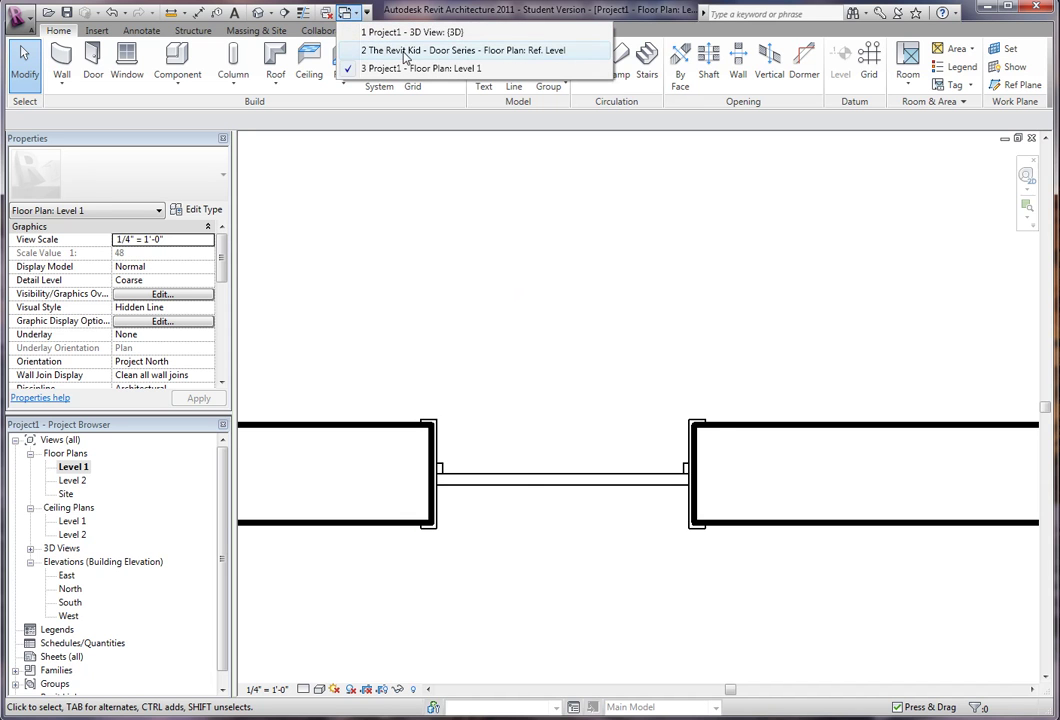
pyautogui.click(392, 50)
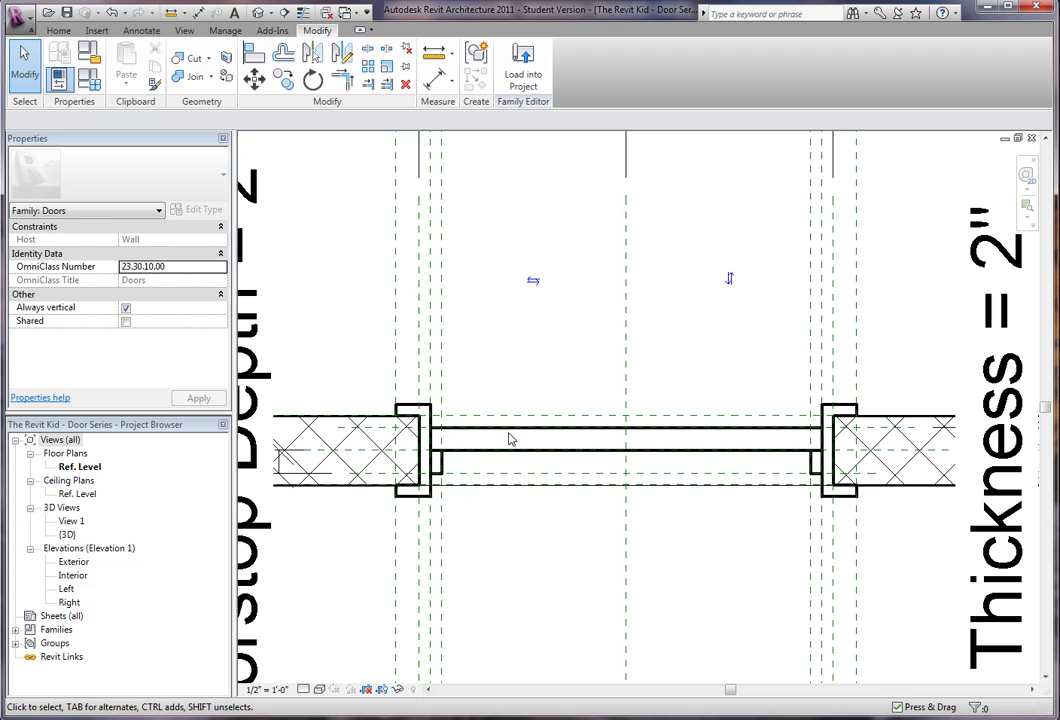
pyautogui.click(511, 437)
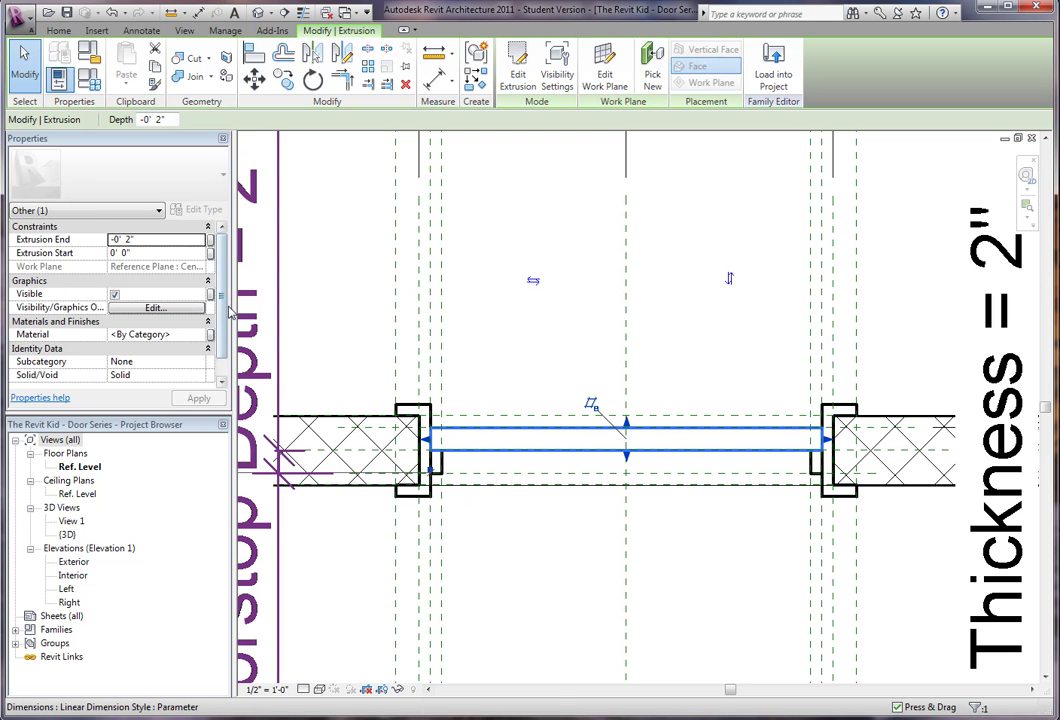
pyautogui.moveTo(221, 302); pyautogui.dragTo(222, 338)
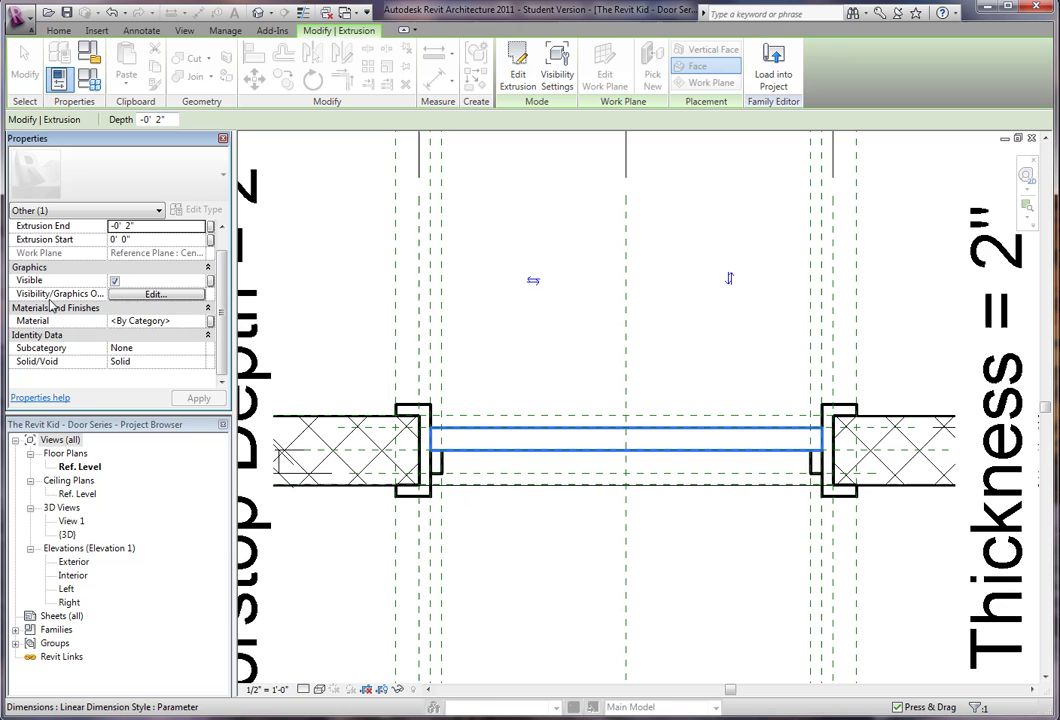
pyautogui.click(136, 295)
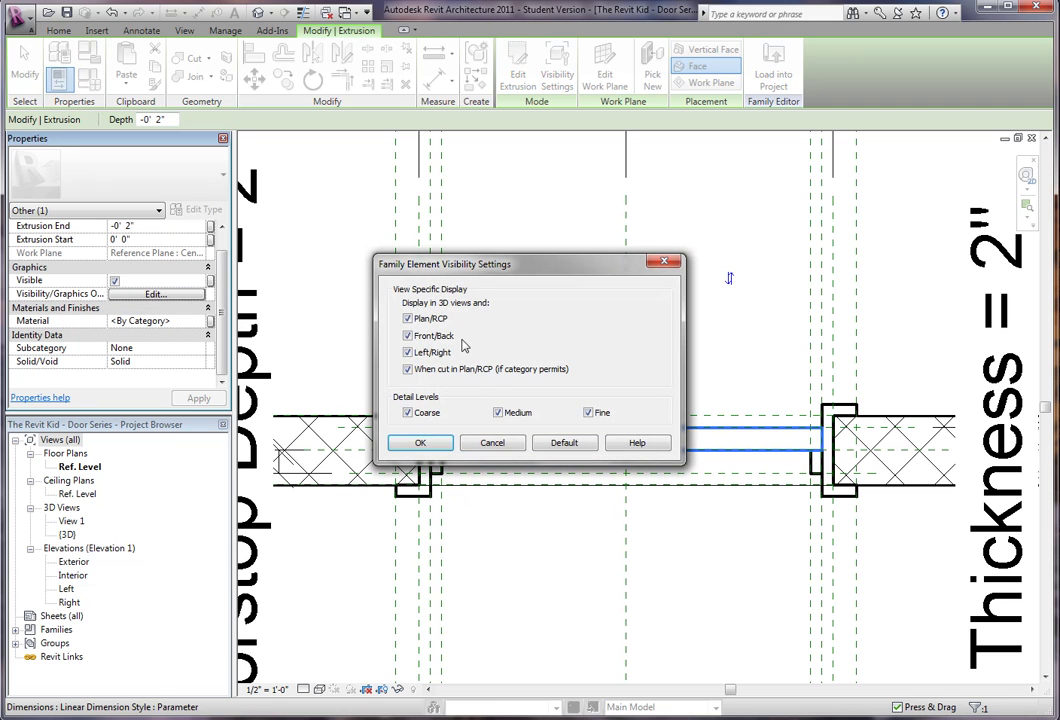
pyautogui.moveTo(468, 267); pyautogui.dragTo(415, 262)
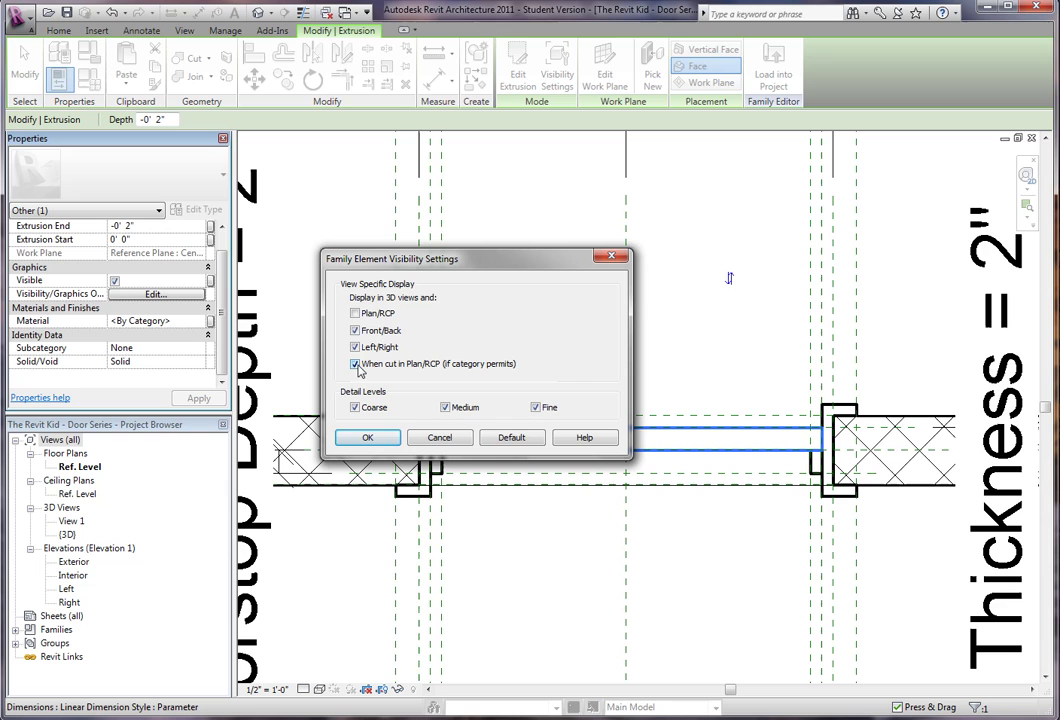
pyautogui.click(511, 438)
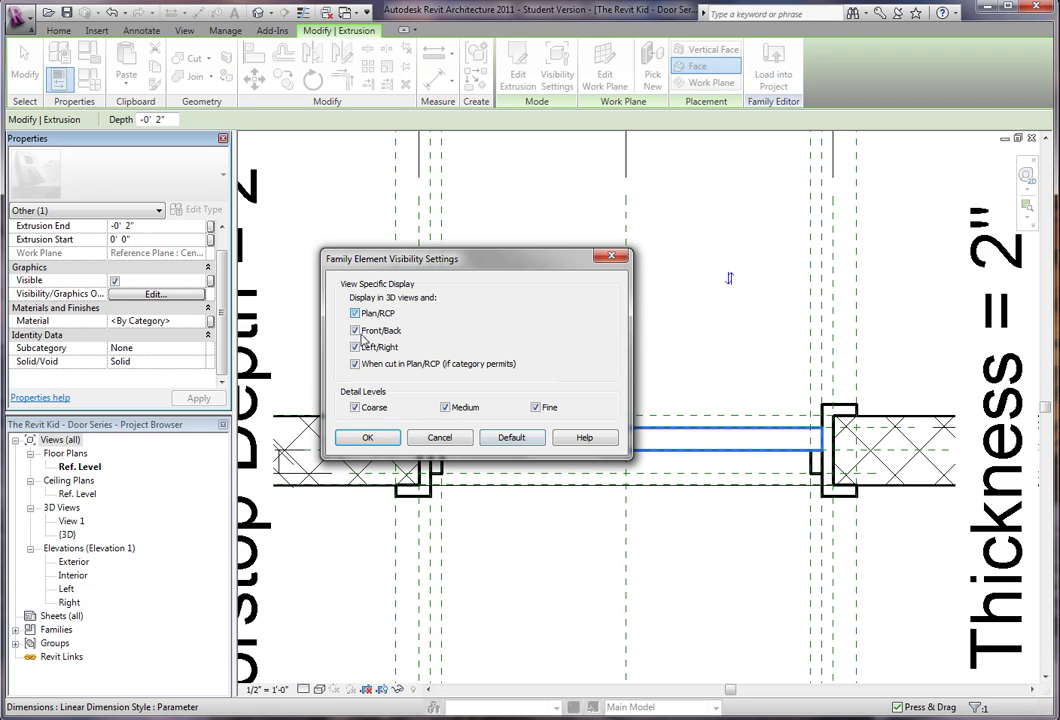
pyautogui.click(367, 437)
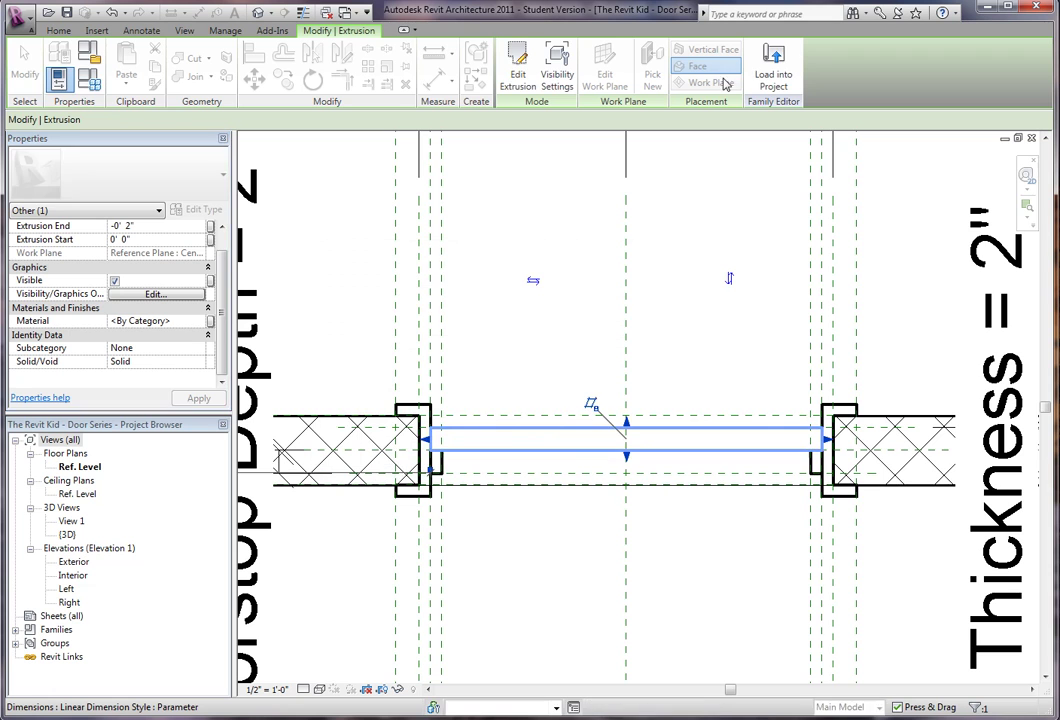
pyautogui.click(772, 72)
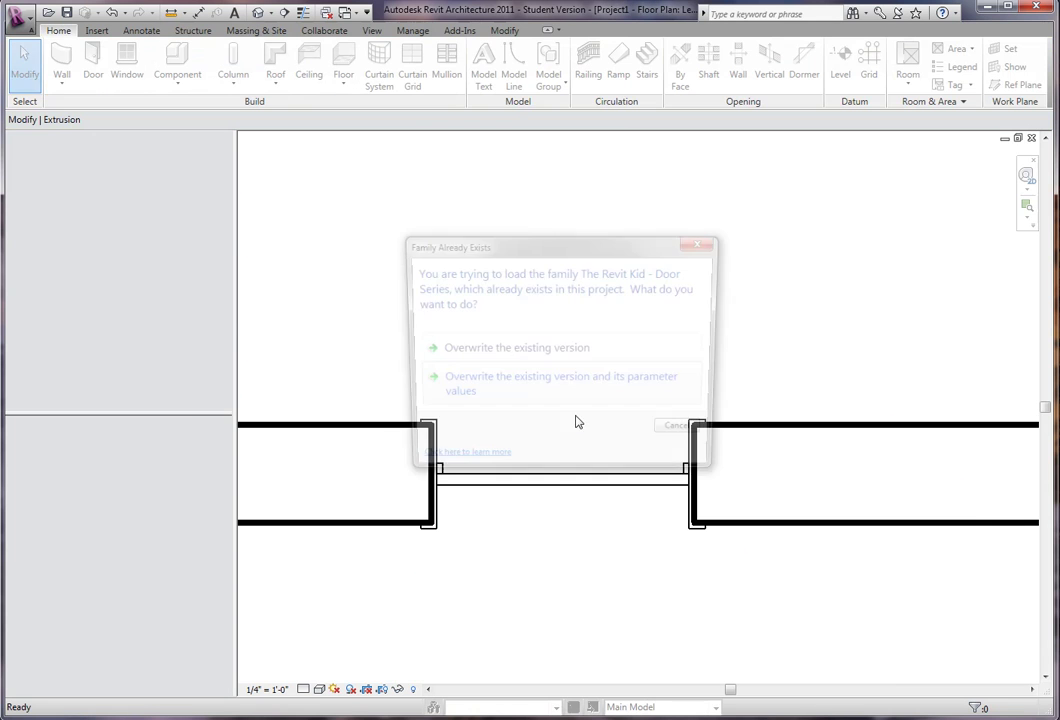
pyautogui.click(537, 392)
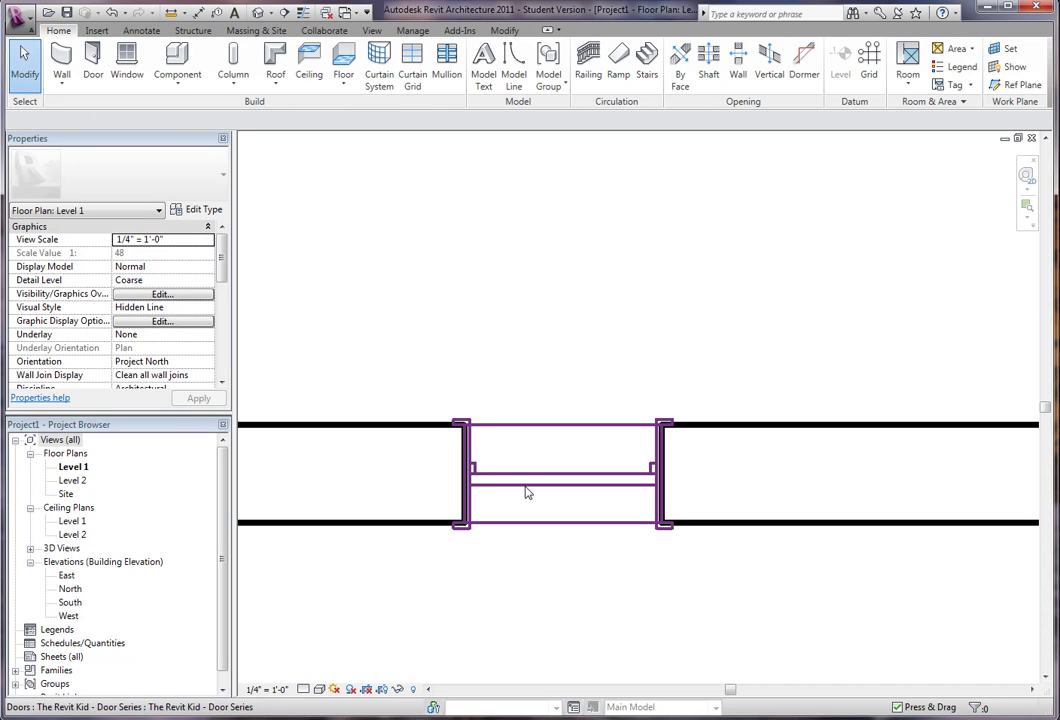
# Return to the door family's Ref. Level plan and revise the panel extrusion's view-specific visibility settings.
pyautogui.click(346, 12)
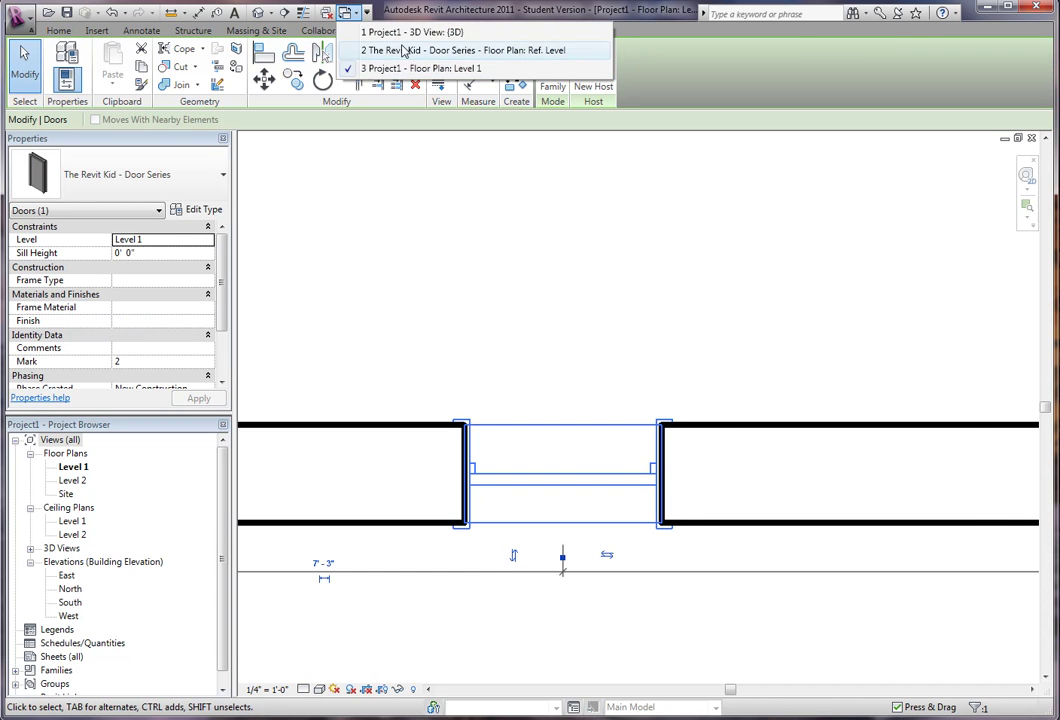
pyautogui.click(401, 51)
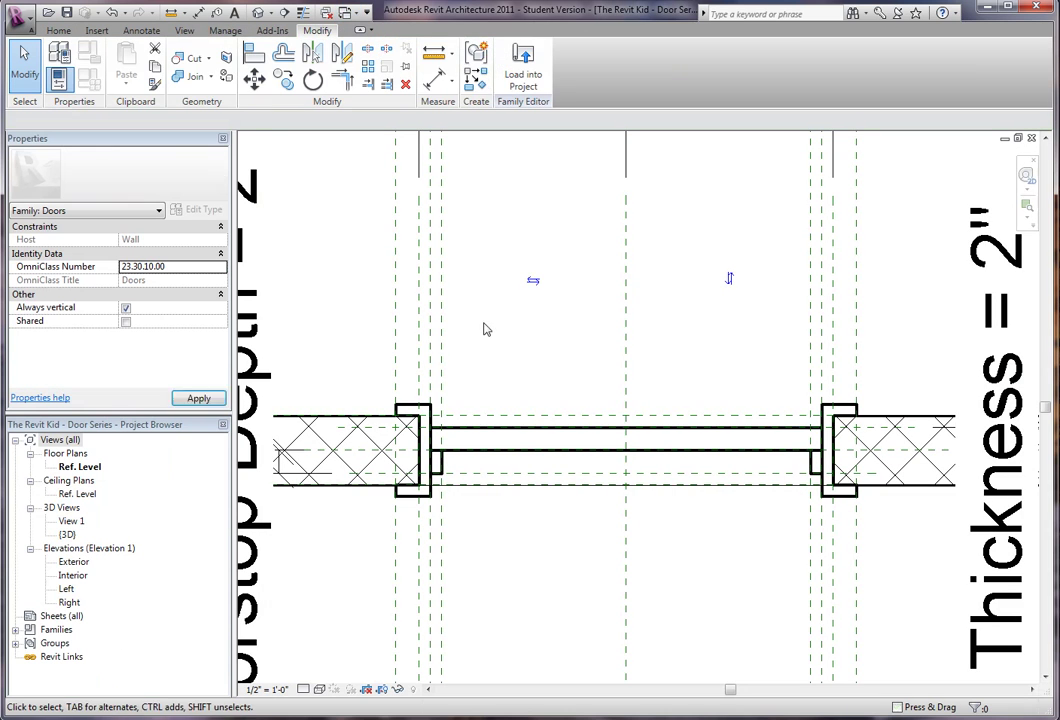
pyautogui.click(488, 438)
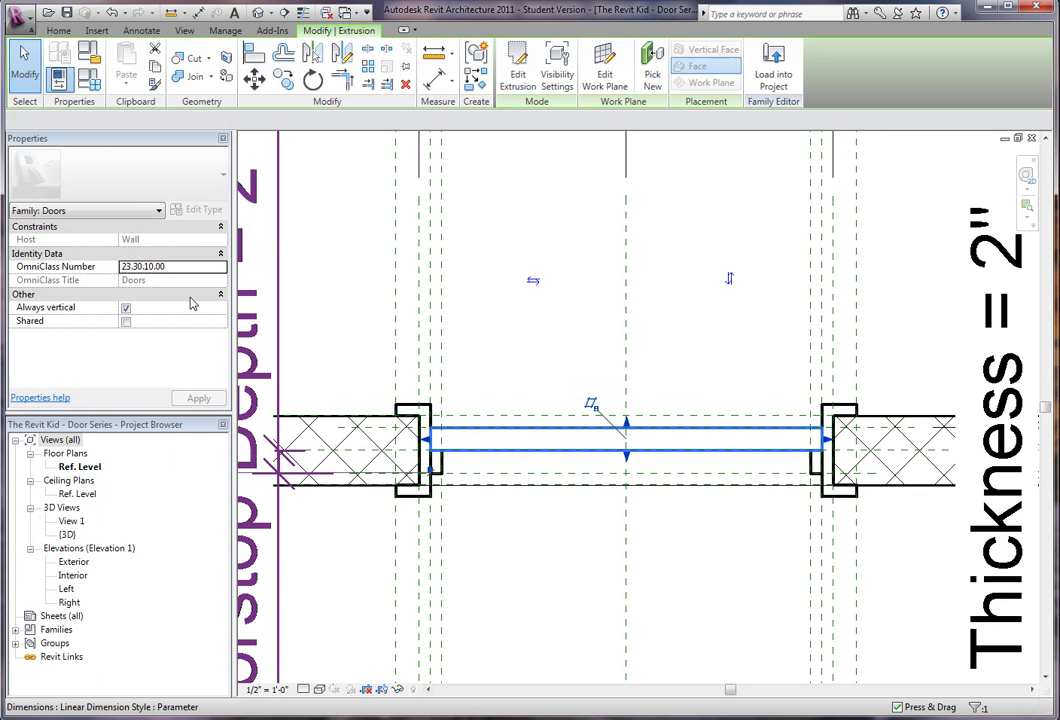
pyautogui.click(152, 309)
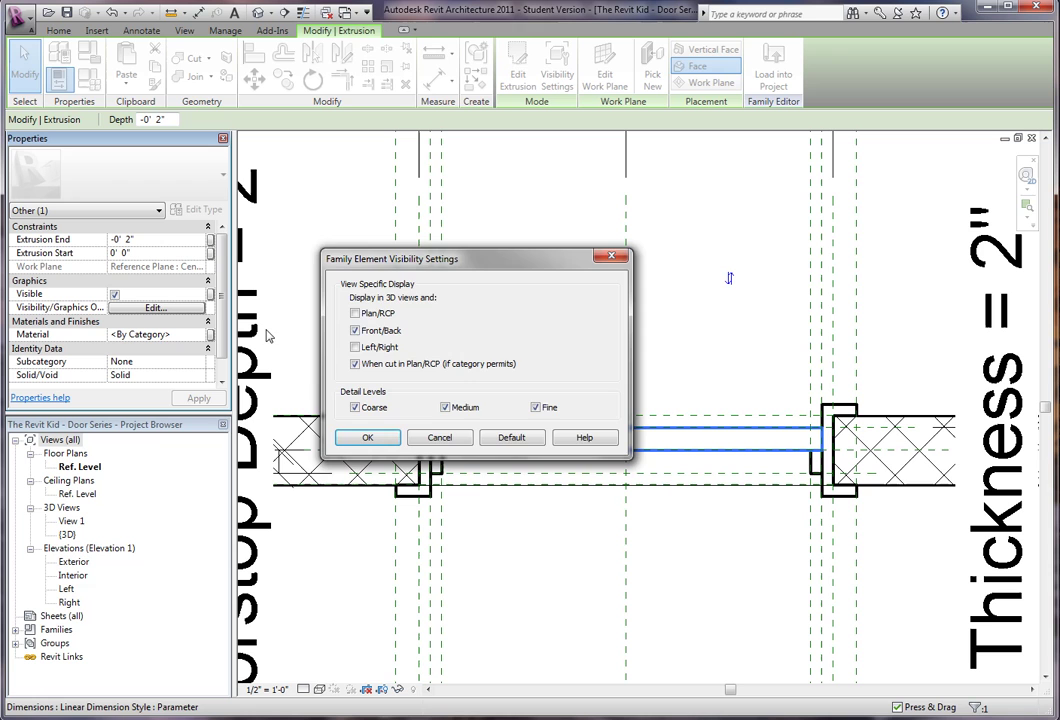
pyautogui.click(371, 436)
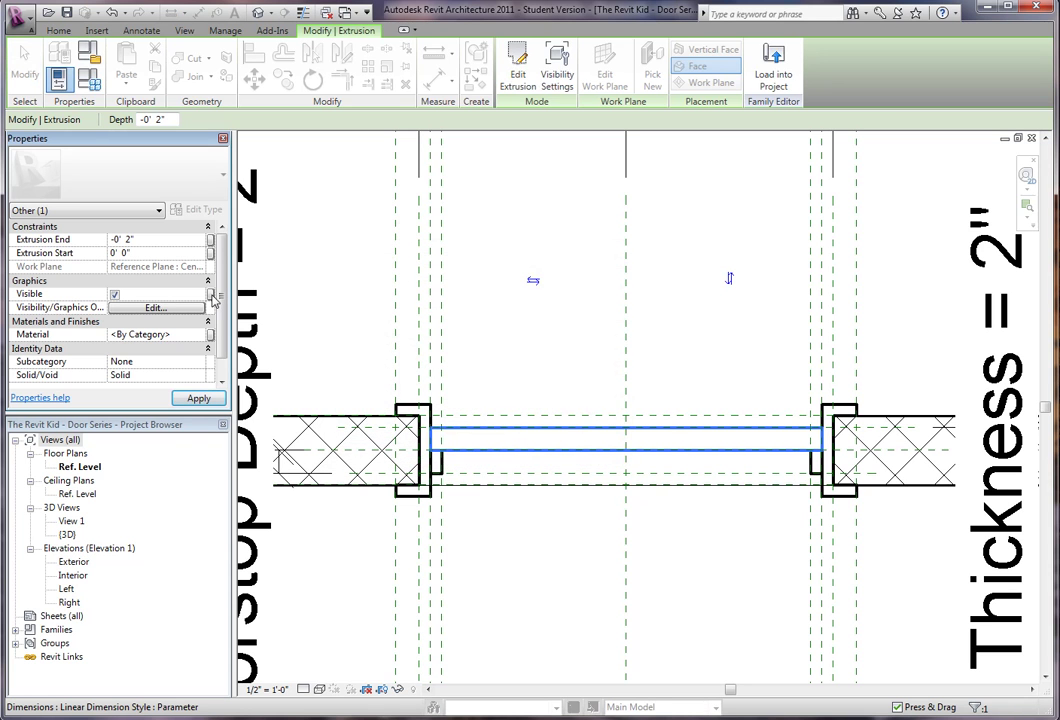
pyautogui.click(210, 295)
pyautogui.click(597, 477)
pyautogui.click(414, 298)
pyautogui.moveTo(418, 301); pyautogui.dragTo(381, 347, button='middle')
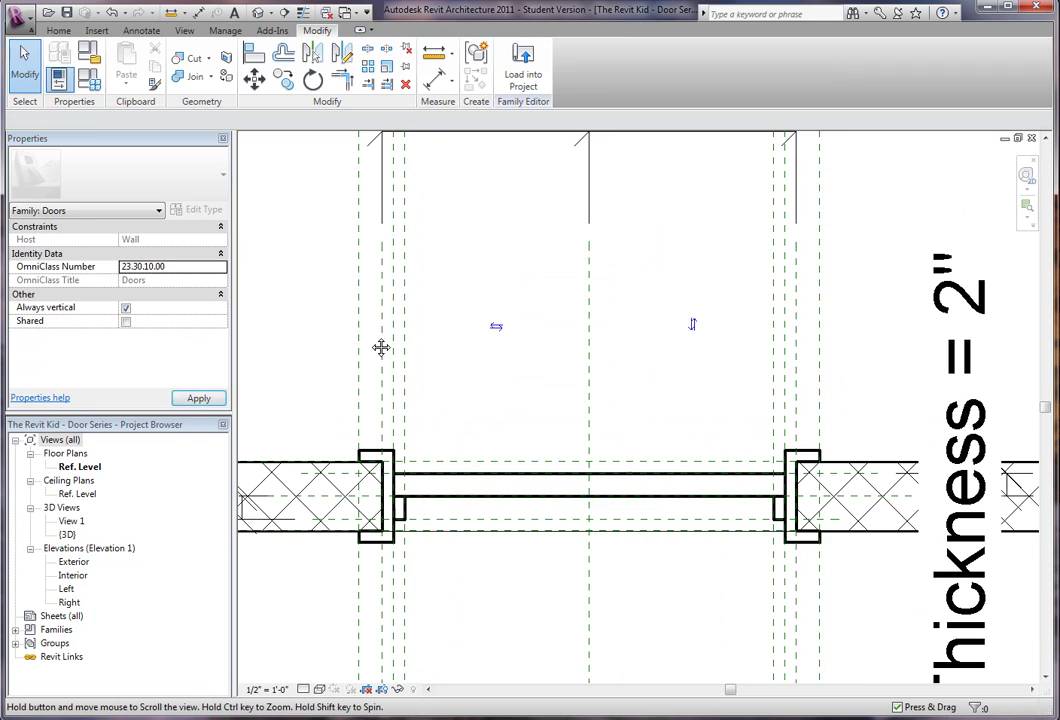
pyautogui.click(347, 14)
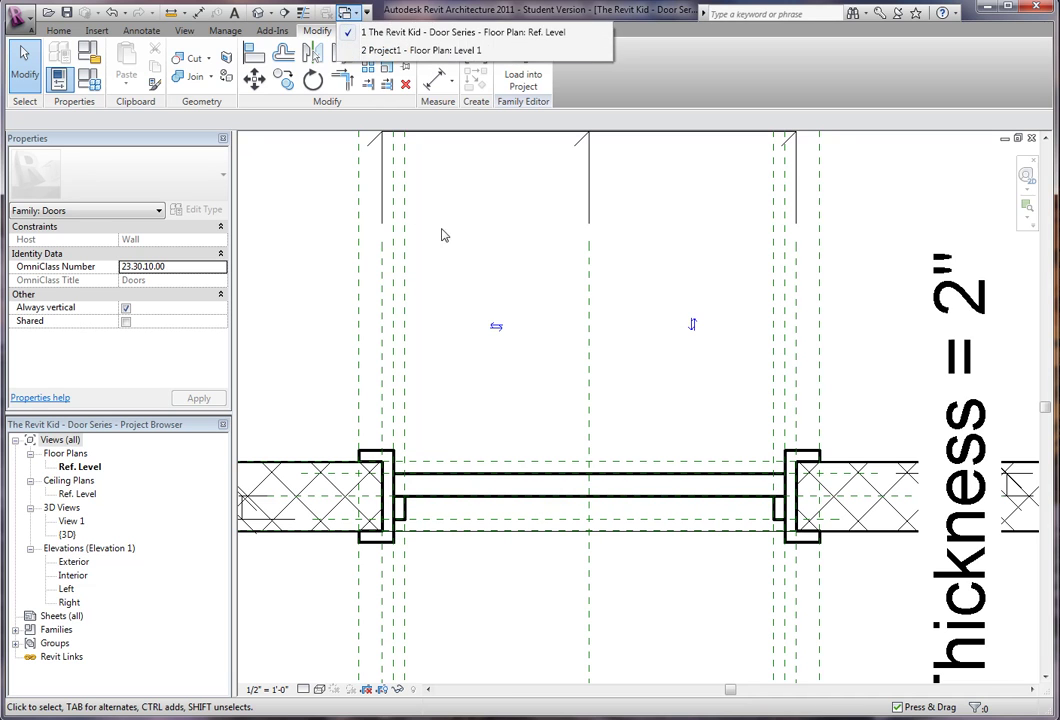
# Keep the panel extrusion's Front/Back and Left/Right display on, with Plan/RCP and its cut display off, and reload the family, overwriting the loaded version.
pyautogui.click(499, 503)
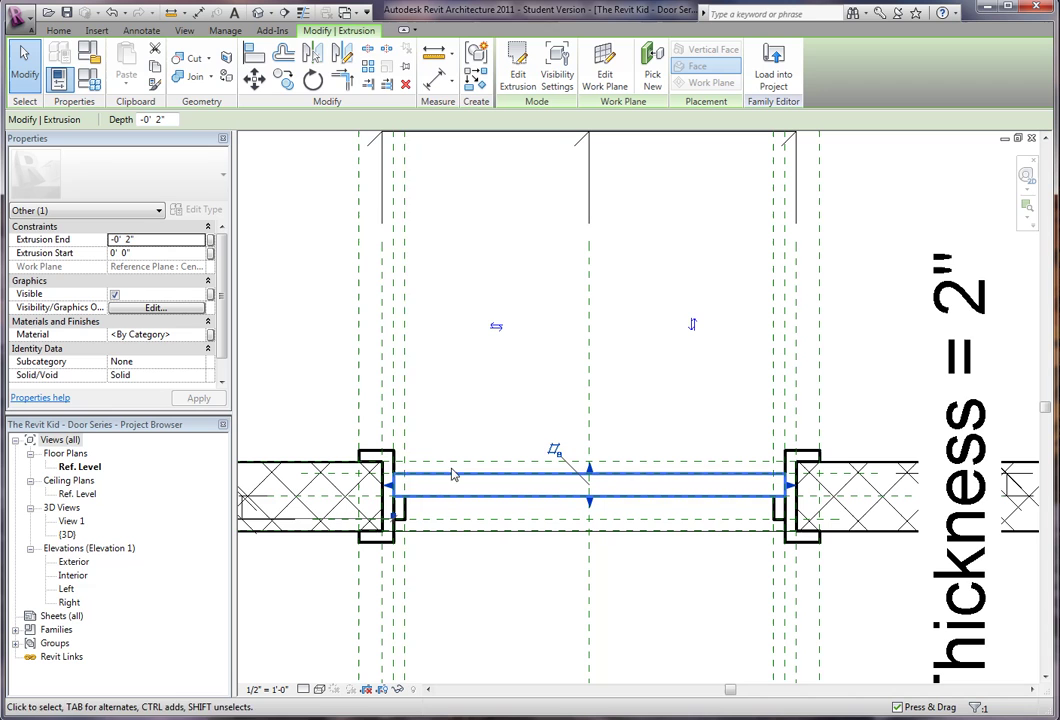
pyautogui.scroll(-1, 226, 318)
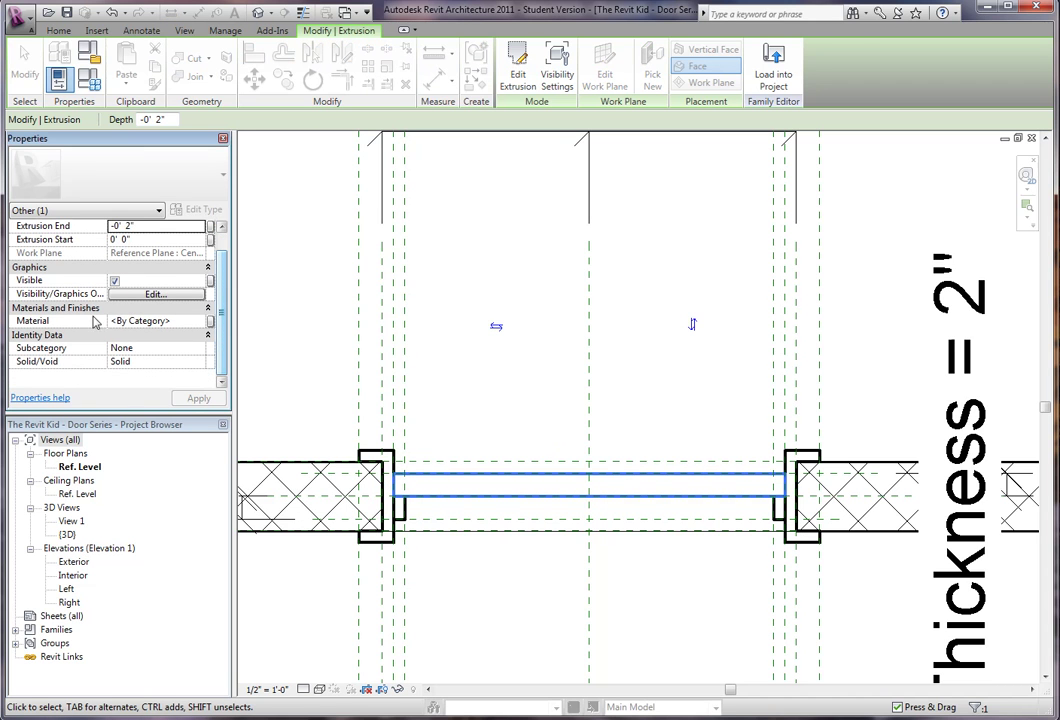
pyautogui.click(152, 294)
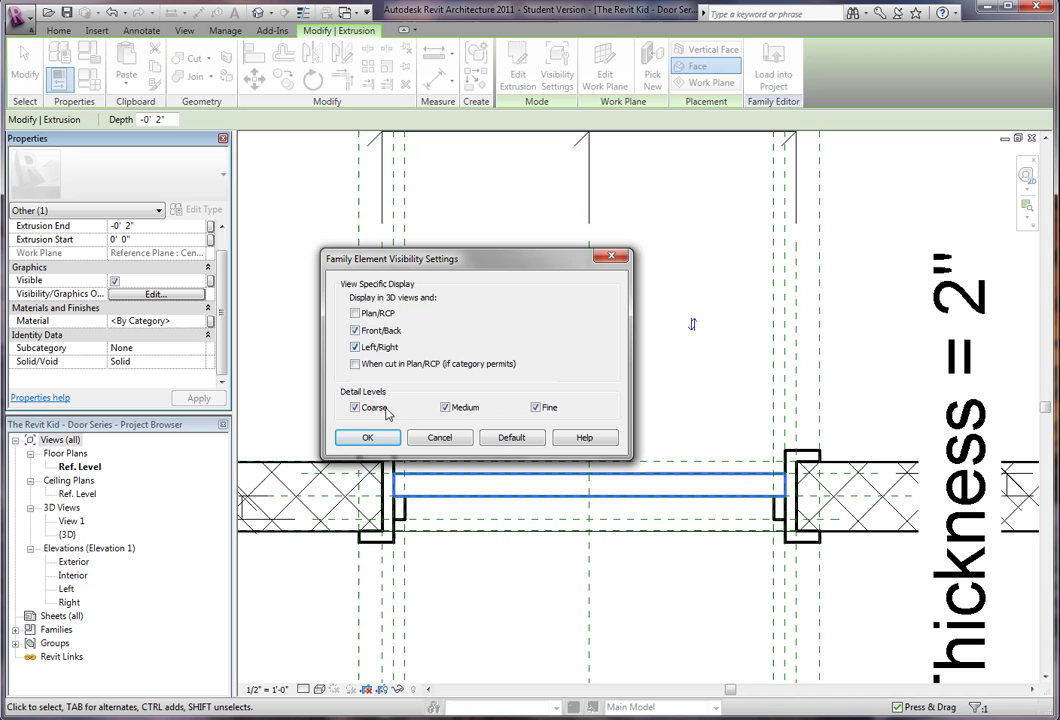
pyautogui.click(367, 438)
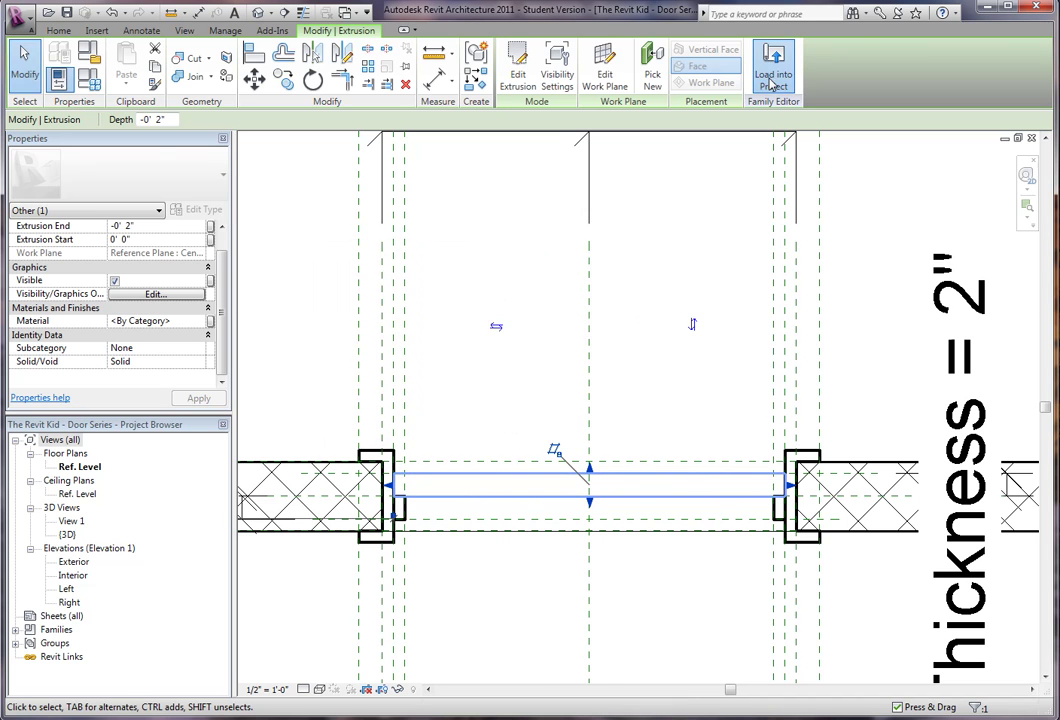
pyautogui.click(538, 389)
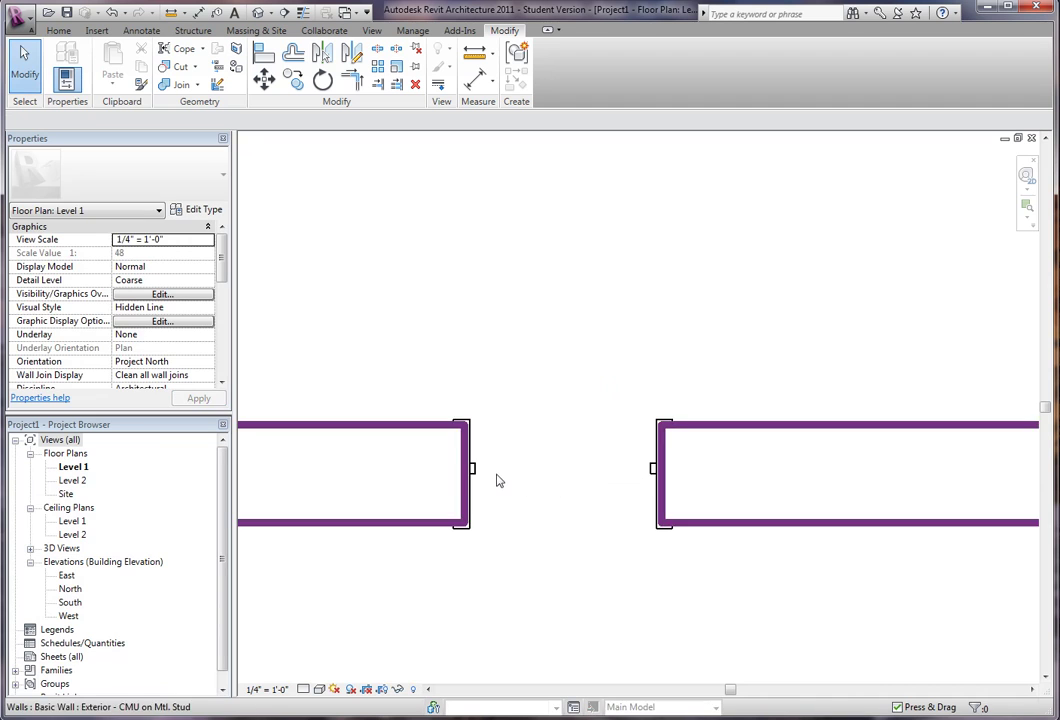
# Inspect the reloaded door in the Level 1 plan and the project's 3D view, dismissing the save reminder.
pyautogui.click(479, 474)
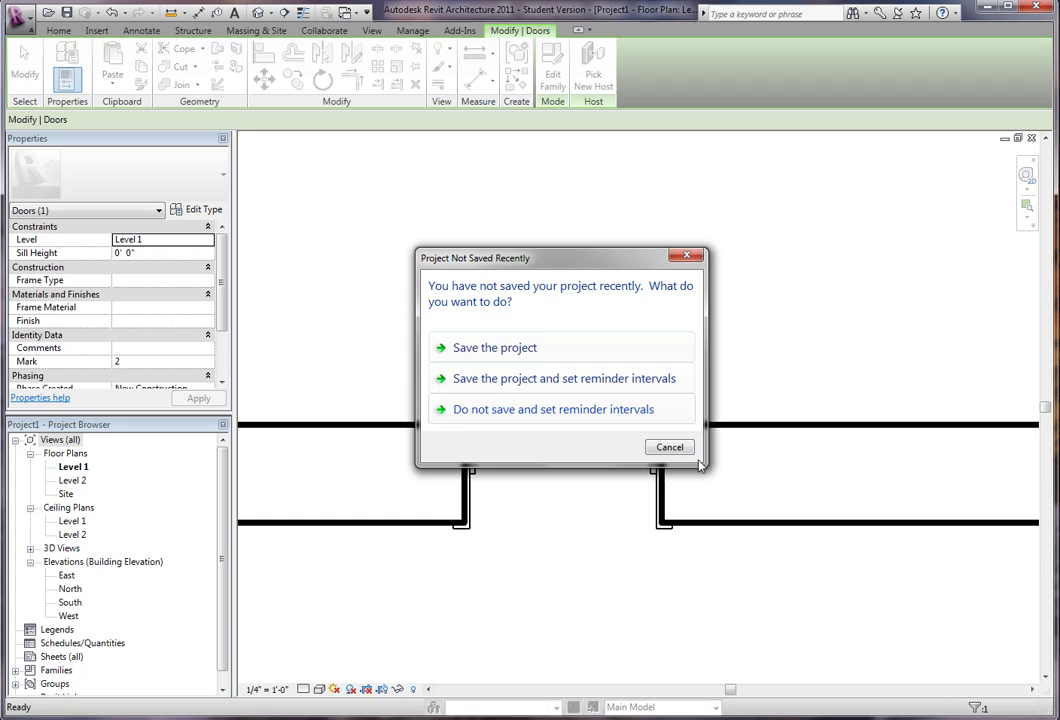
pyautogui.click(670, 447)
pyautogui.moveTo(594, 501); pyautogui.dragTo(618, 409, button='middle')
pyautogui.scroll(1, 543, 563)
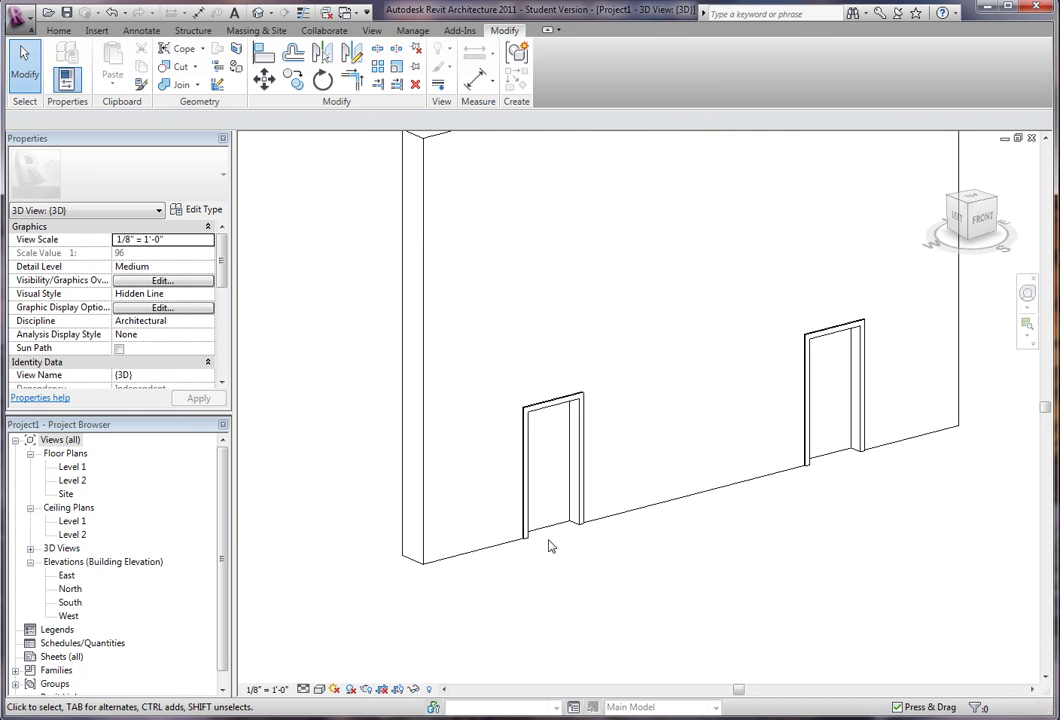
# Return from the project's 3D view to the door family's Ref. Level plan.
pyautogui.click(346, 13)
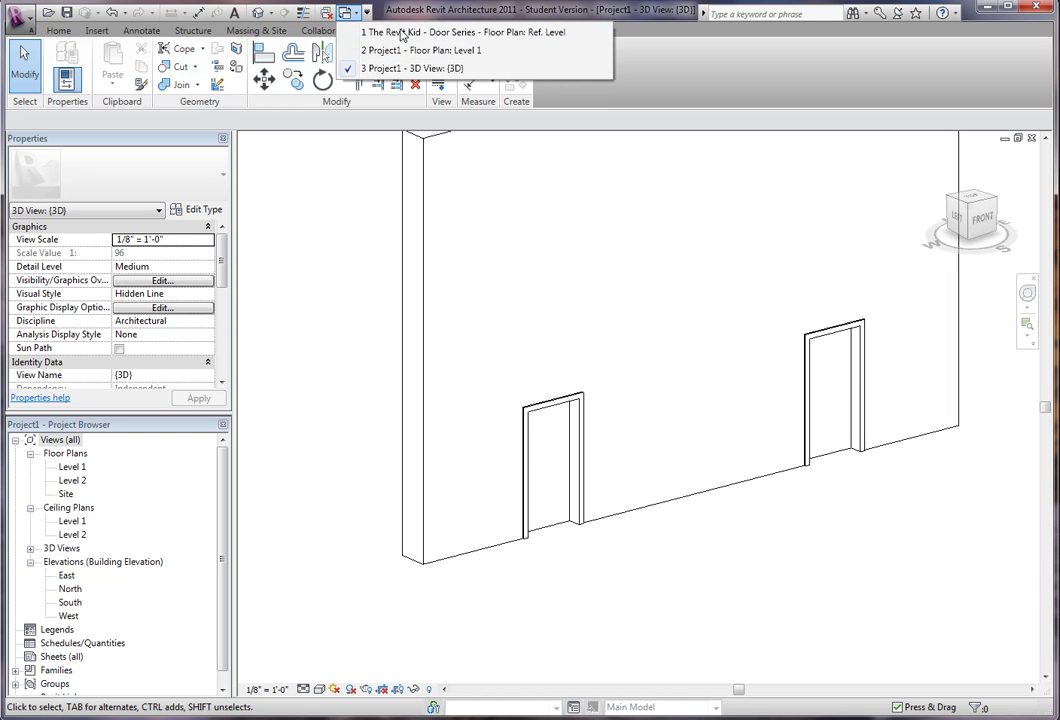
pyautogui.click(308, 208)
pyautogui.click(352, 14)
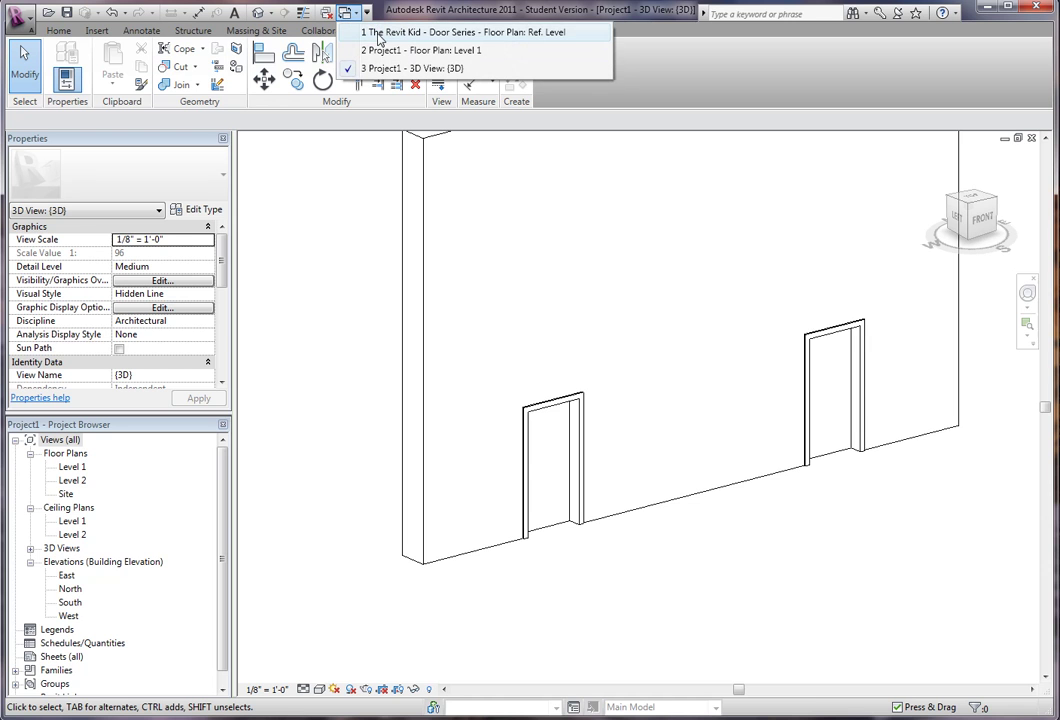
pyautogui.click(352, 28)
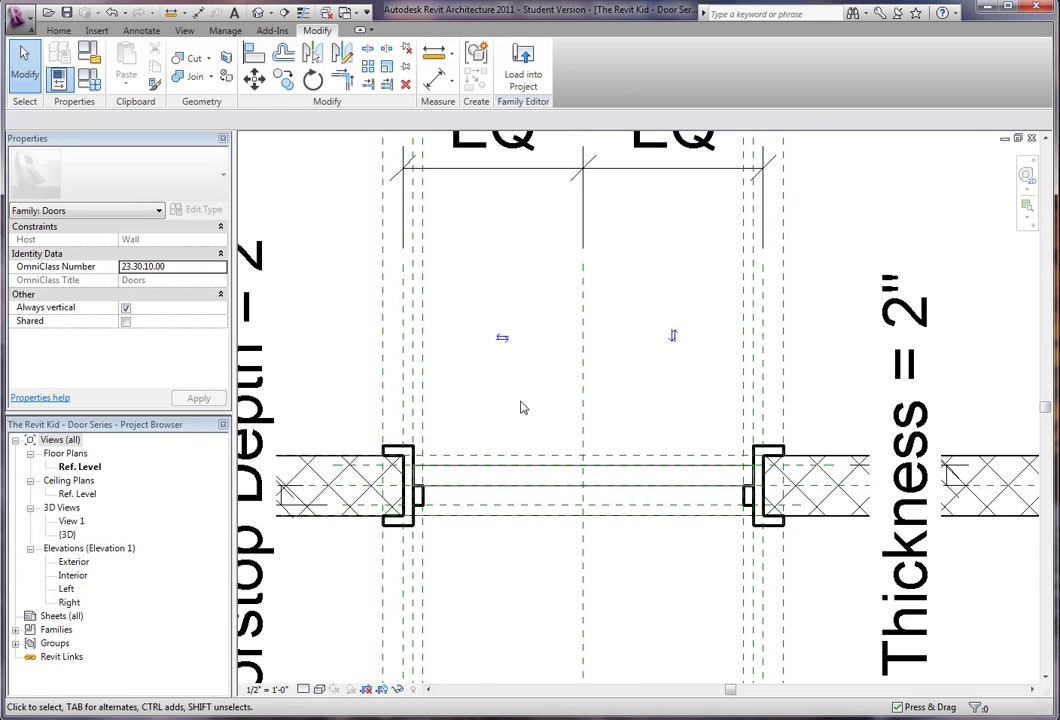